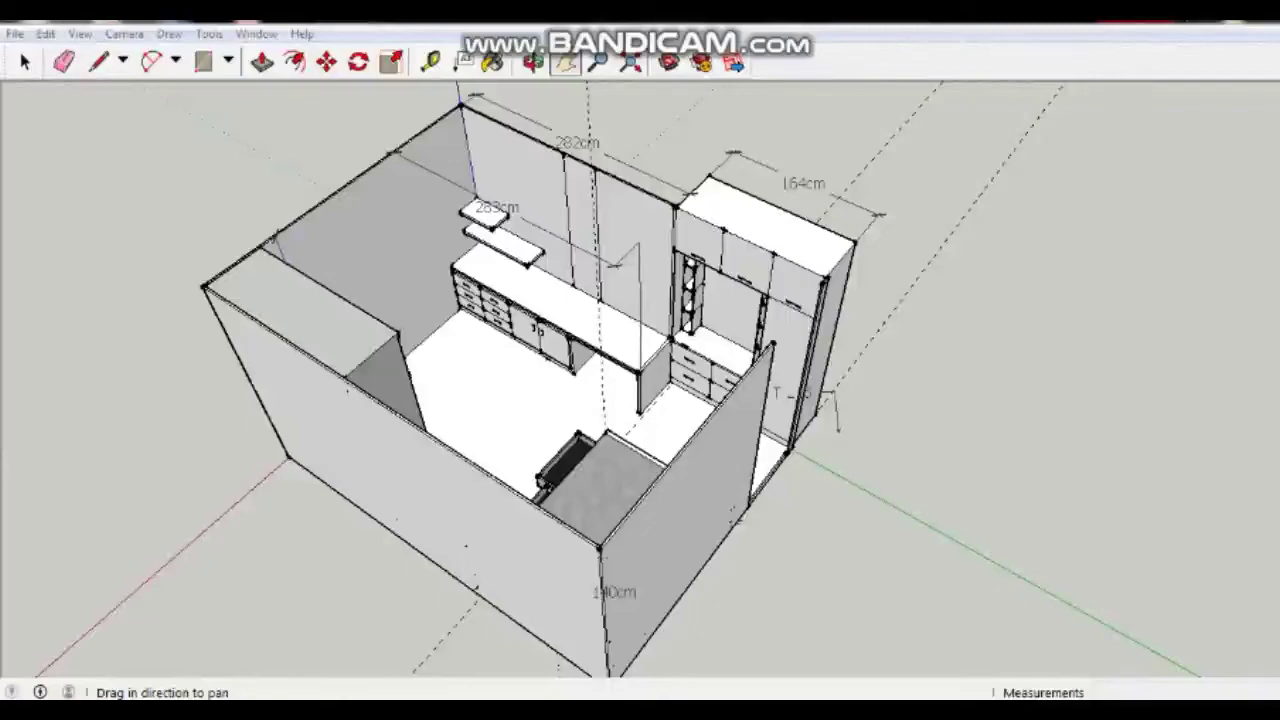
# Step: Orbit and zoom from the room overview in to the bed base and two-drawer cabinet
pyautogui.moveTo(640, 400); pyautogui.dragTo(760, 400, button='middle')
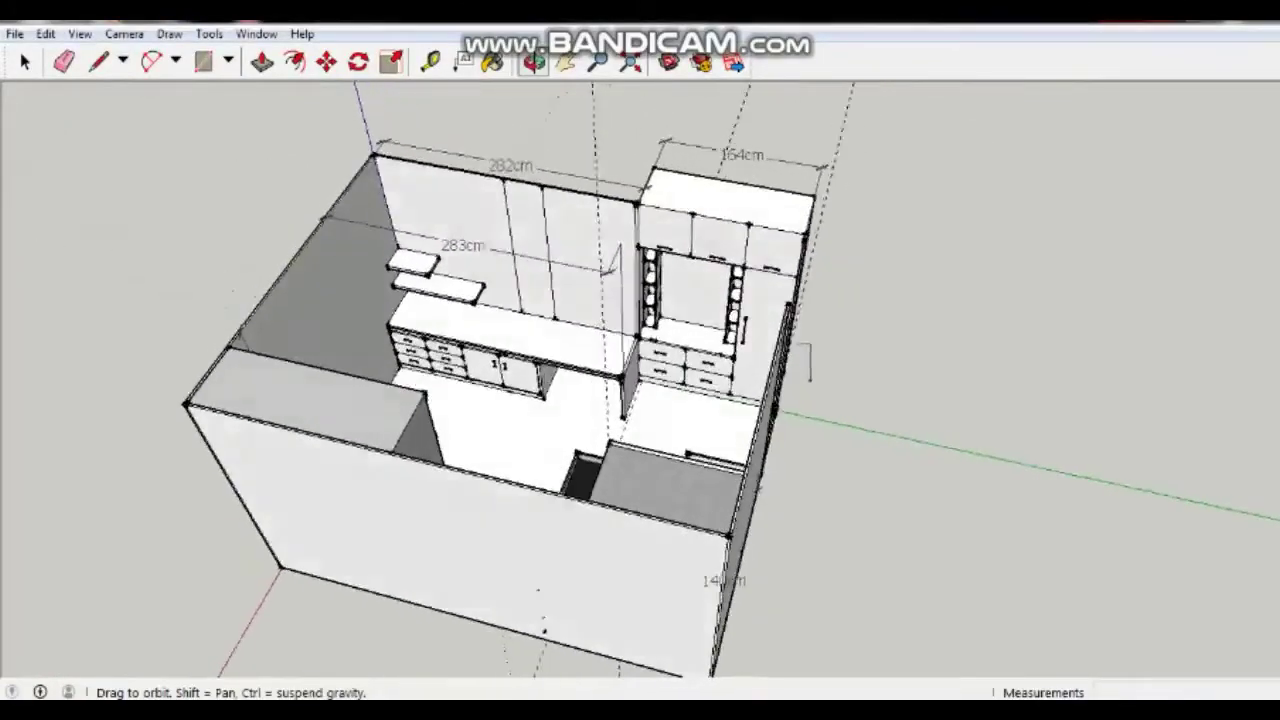
pyautogui.moveTo(543, 630)
pyautogui.mouseDown(button='middle')
pyautogui.moveTo(617, 650)
pyautogui.moveTo(636, 490)
pyautogui.moveTo(665, 580)
pyautogui.moveTo(470, 620)
pyautogui.moveTo(420, 660)
pyautogui.moveTo(600, 640)
pyautogui.moveTo(500, 580)
pyautogui.moveTo(580, 540)
pyautogui.mouseUp(button='middle')
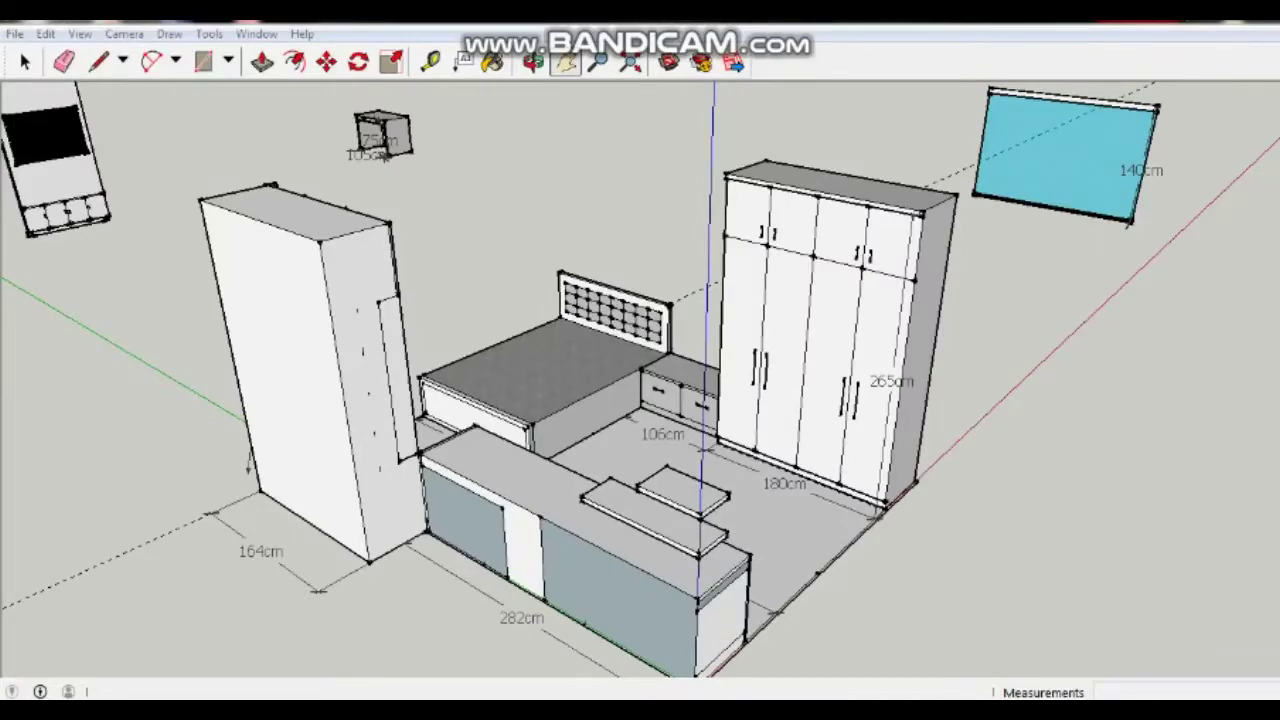
pyautogui.moveTo(640, 500); pyautogui.dragTo(550, 470, button='middle')
pyautogui.scroll(2, 590, 455)
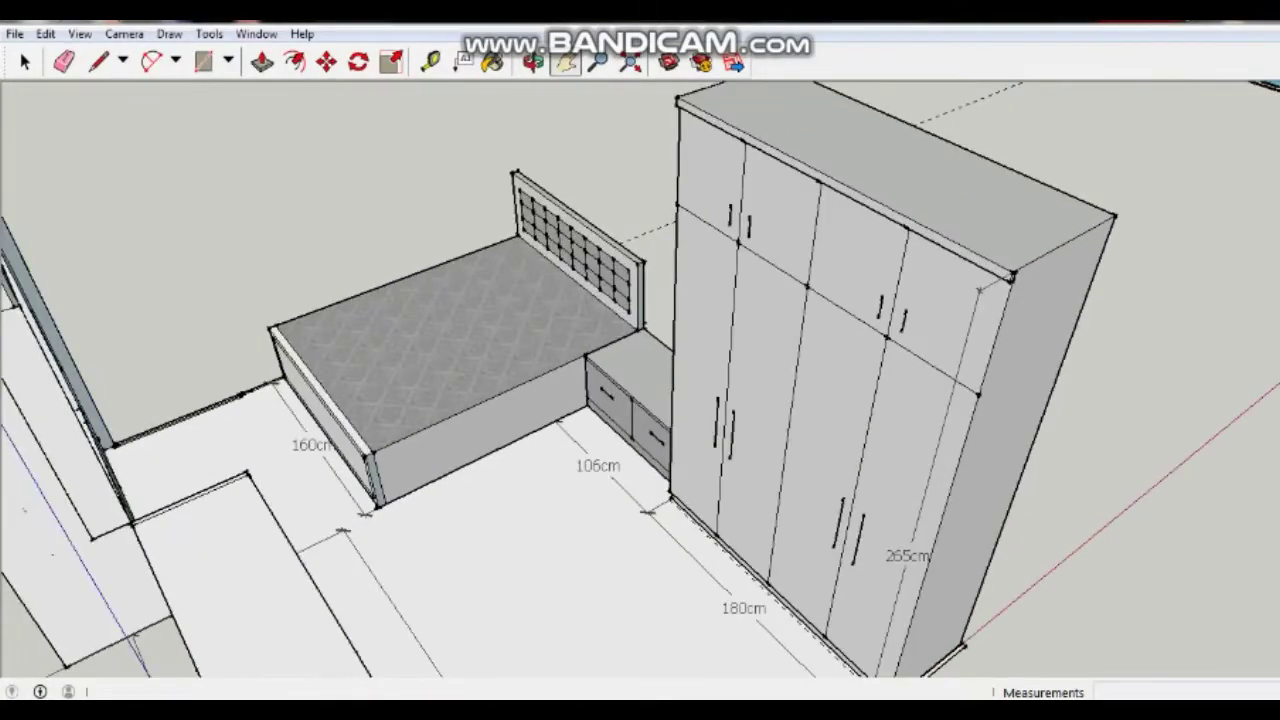
pyautogui.scroll(2, 546, 420)
pyautogui.moveTo(600, 420); pyautogui.dragTo(580, 410, button='middle')
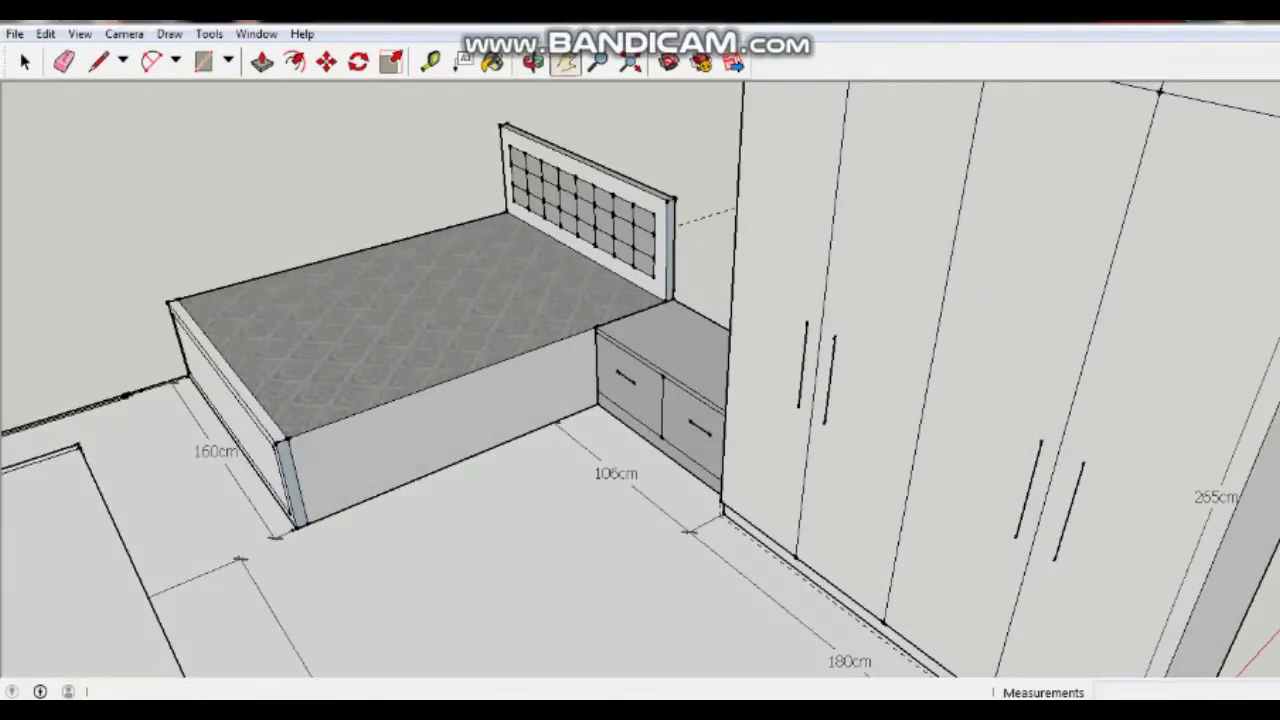
pyautogui.scroll(2, 580, 410)
pyautogui.scroll(2, 590, 430)
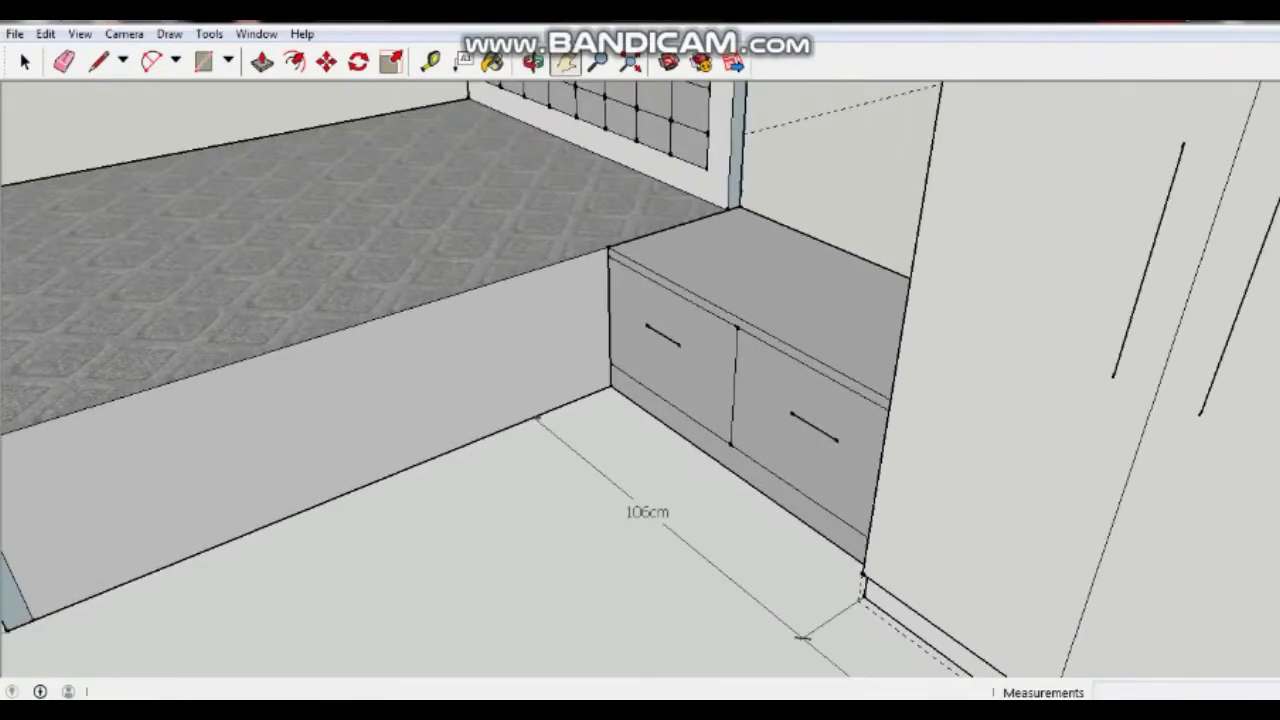
pyautogui.moveTo(640, 400); pyautogui.dragTo(778, 385)
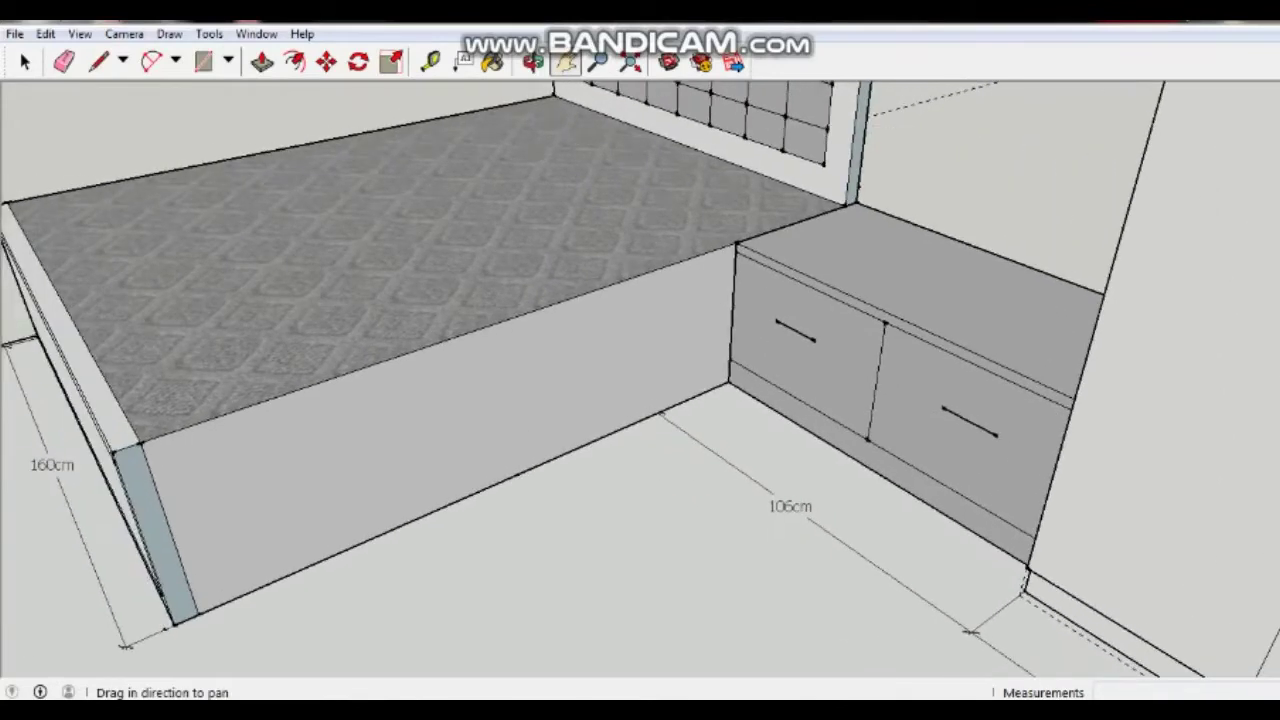
pyautogui.moveTo(640, 400); pyautogui.dragTo(625, 395, button='middle')
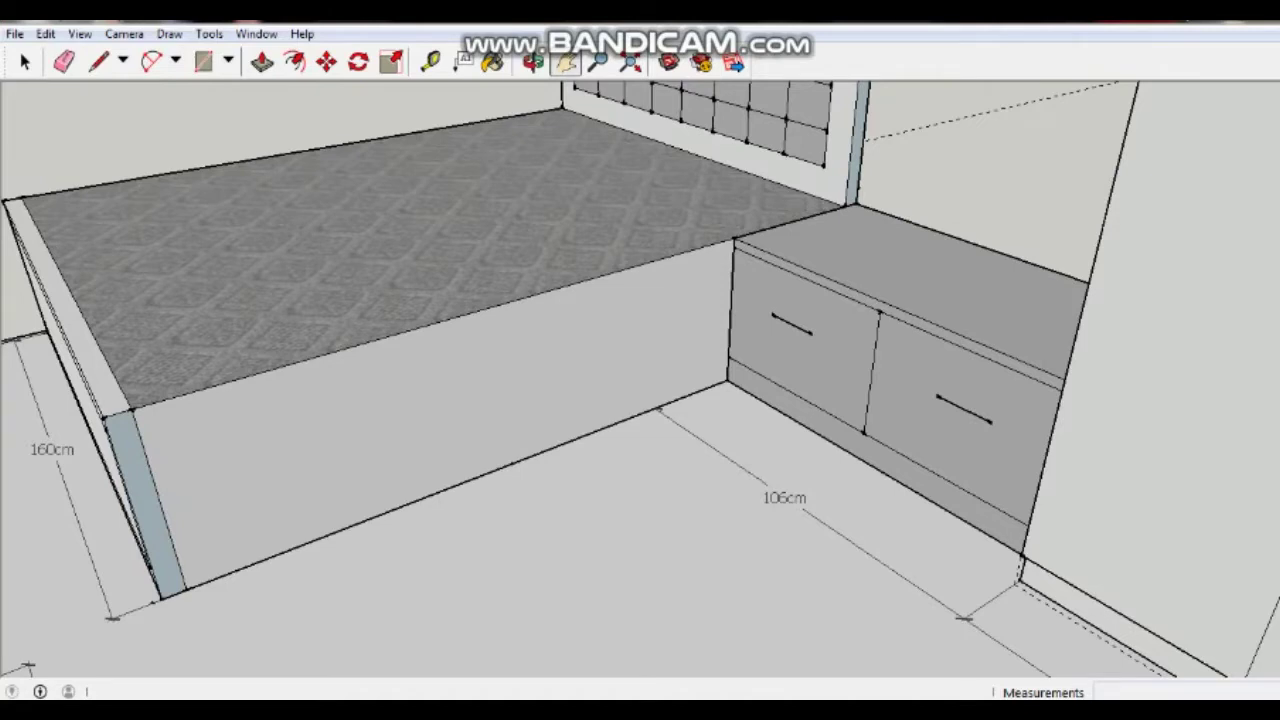
# Step: Select the bed base group and open it for editing
pyautogui.click(25, 62)
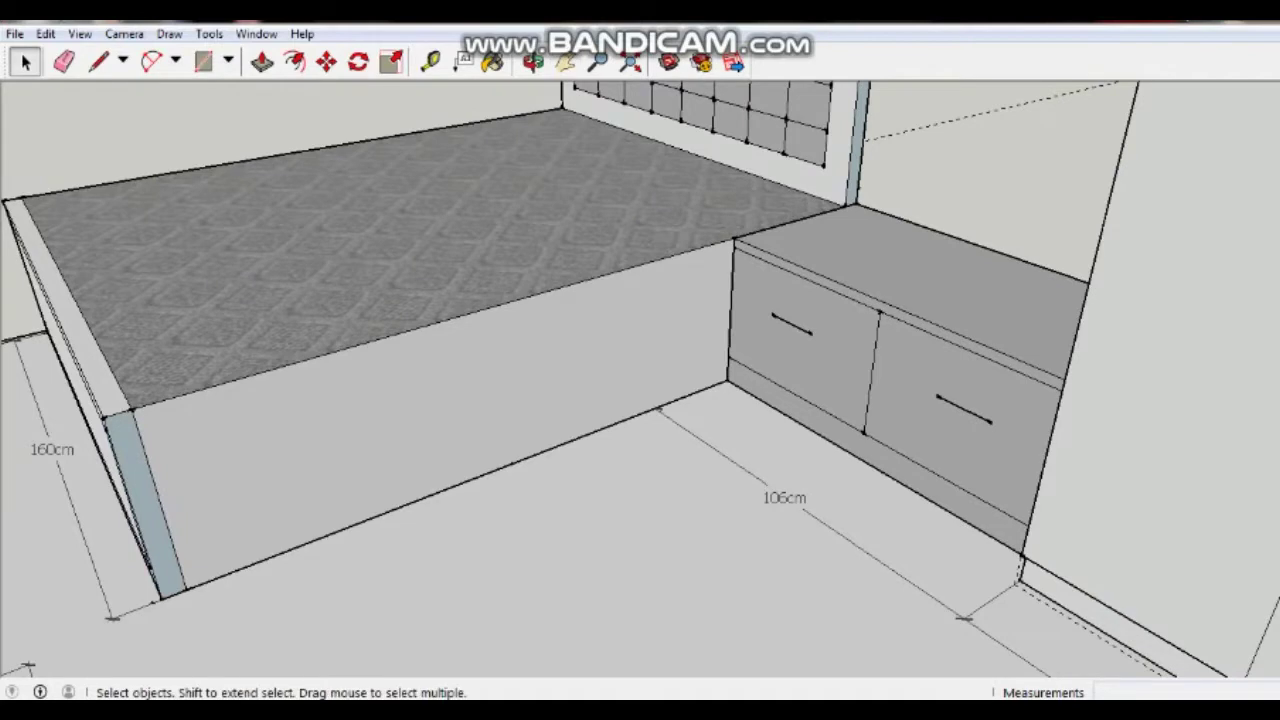
pyautogui.click(140, 490)
pyautogui.press('Return')
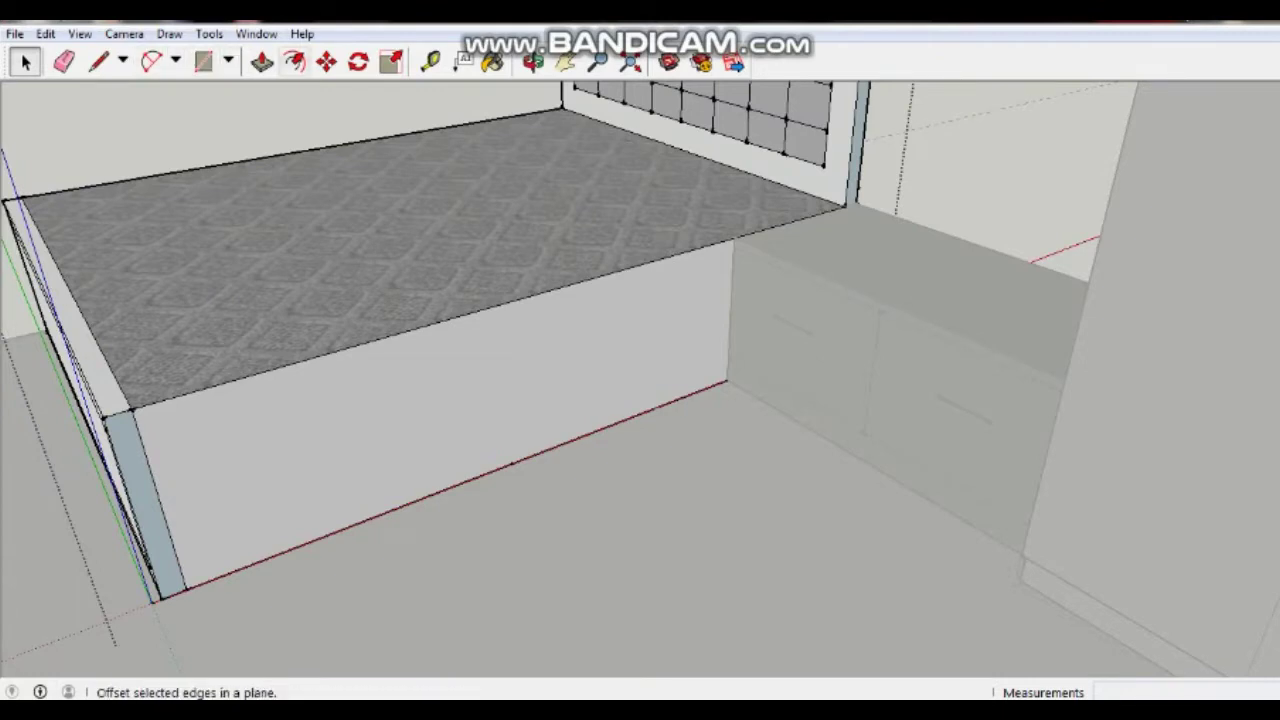
# Step: Offset the bed's front face inward by 3 cm, then undo the offset
pyautogui.click(295, 62)
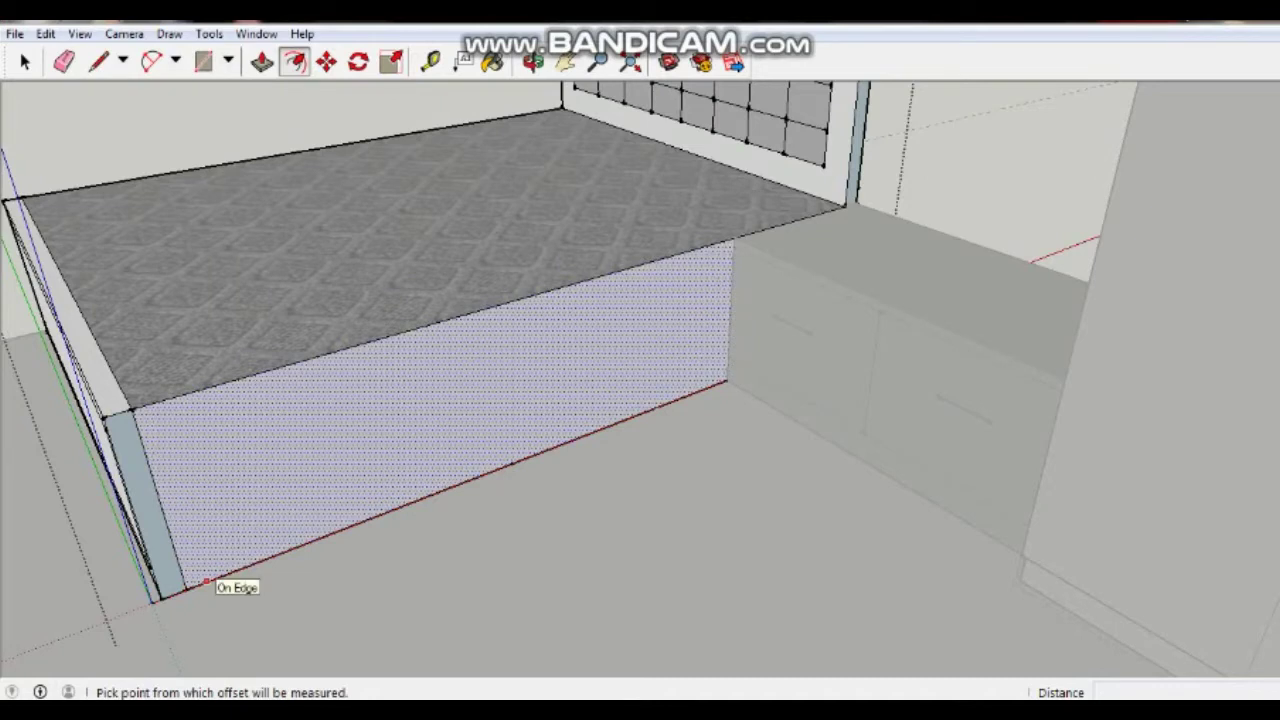
pyautogui.click(205, 578)
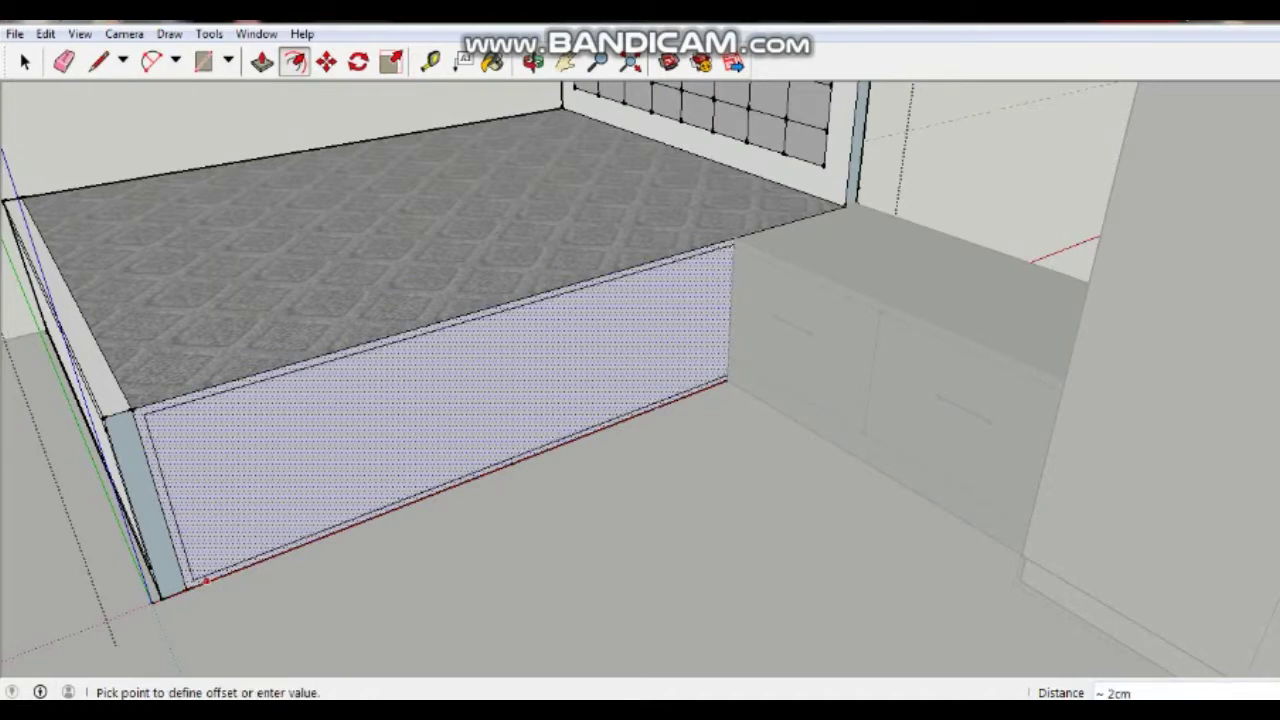
pyautogui.write('3')
pyautogui.press('Return')
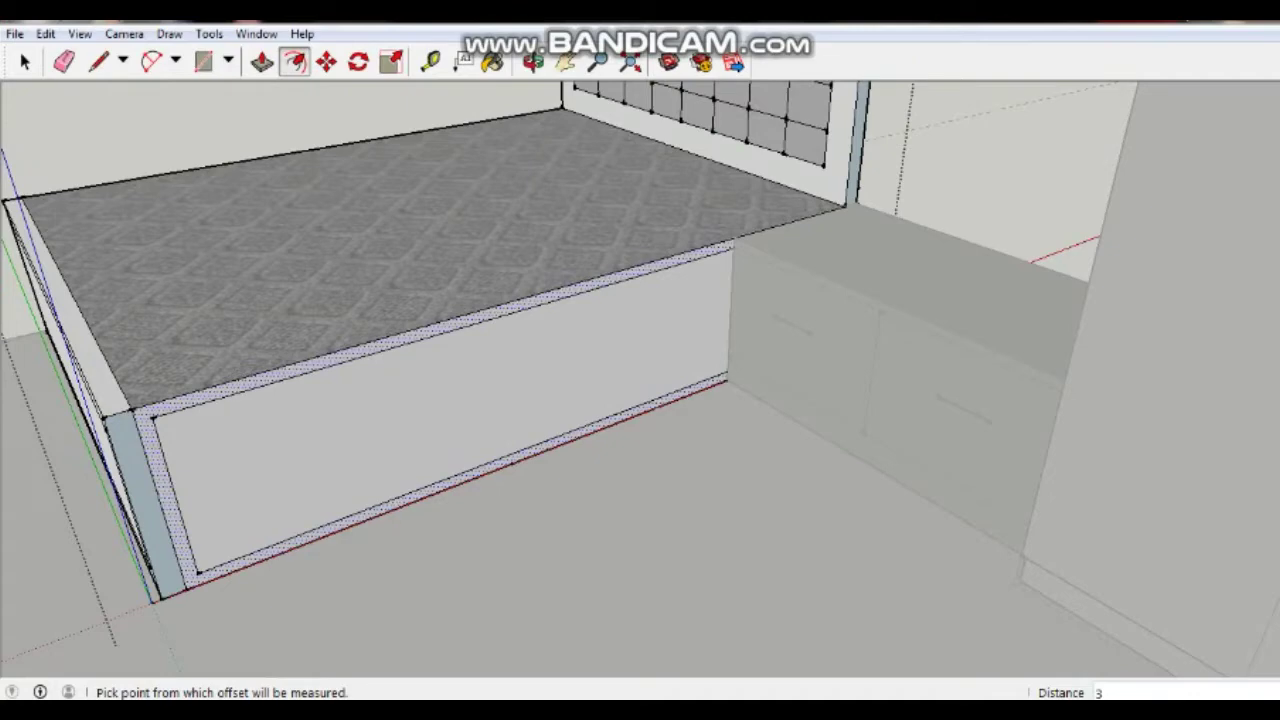
pyautogui.hotkey('ctrl', 'z')
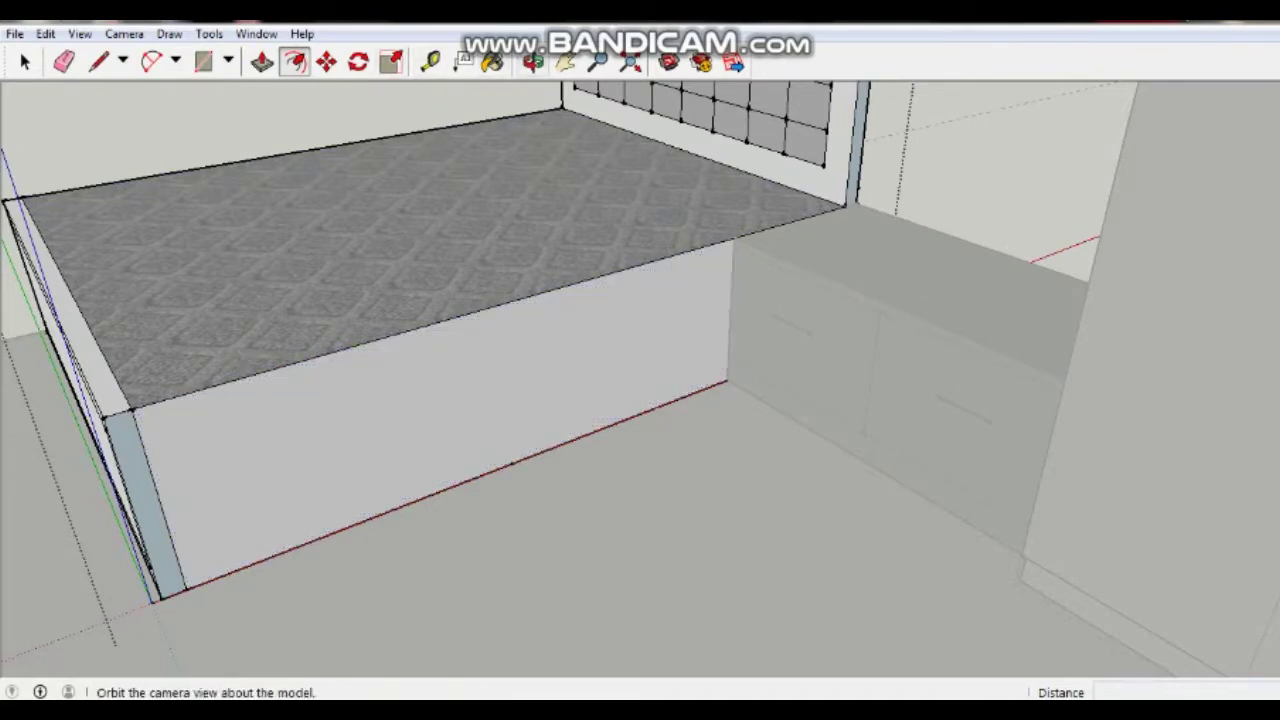
# Step: Pan and orbit around to view the bed from its foot end
pyautogui.click(565, 62)
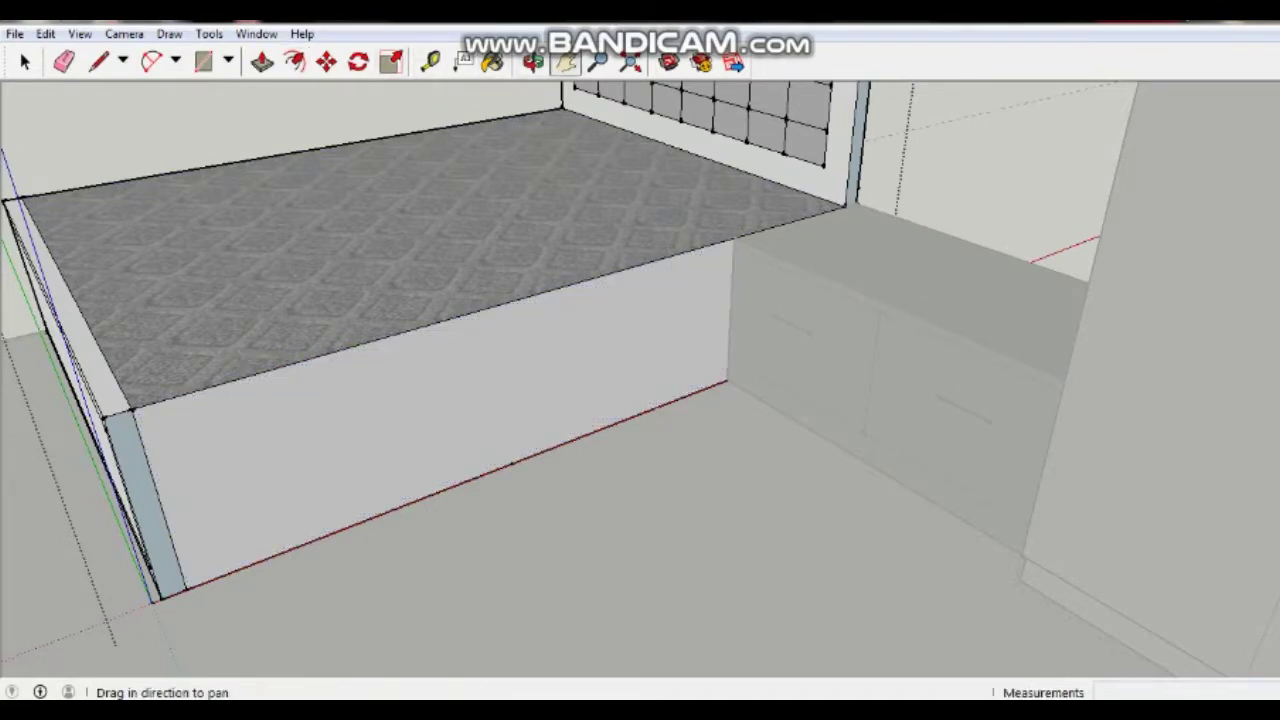
pyautogui.moveTo(600, 400); pyautogui.dragTo(660, 410)
pyautogui.moveTo(640, 400); pyautogui.dragTo(480, 400, button='middle')
pyautogui.scroll(-2, 640, 380)
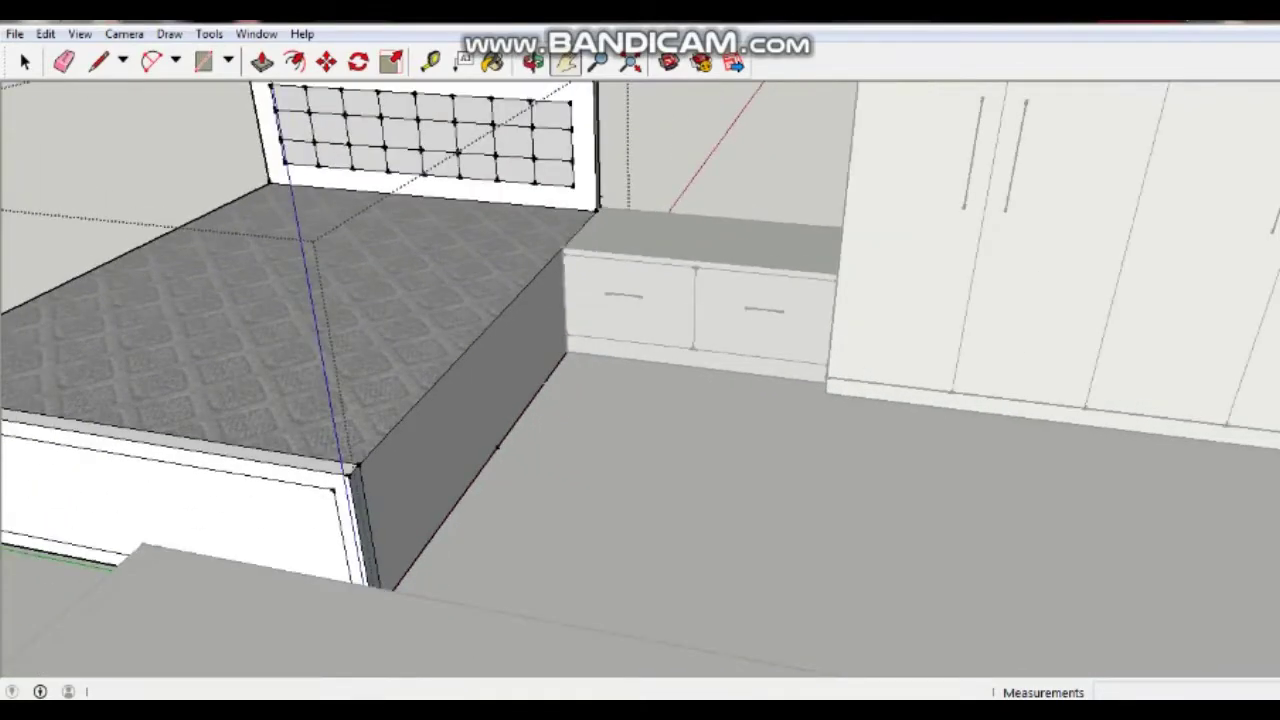
pyautogui.moveTo(640, 400)
pyautogui.mouseDown(button='middle')
pyautogui.moveTo(515, 400)
pyautogui.moveTo(640, 450)
pyautogui.moveTo(640, 500)
pyautogui.moveTo(600, 380)
pyautogui.moveTo(500, 400)
pyautogui.mouseUp(button='middle')
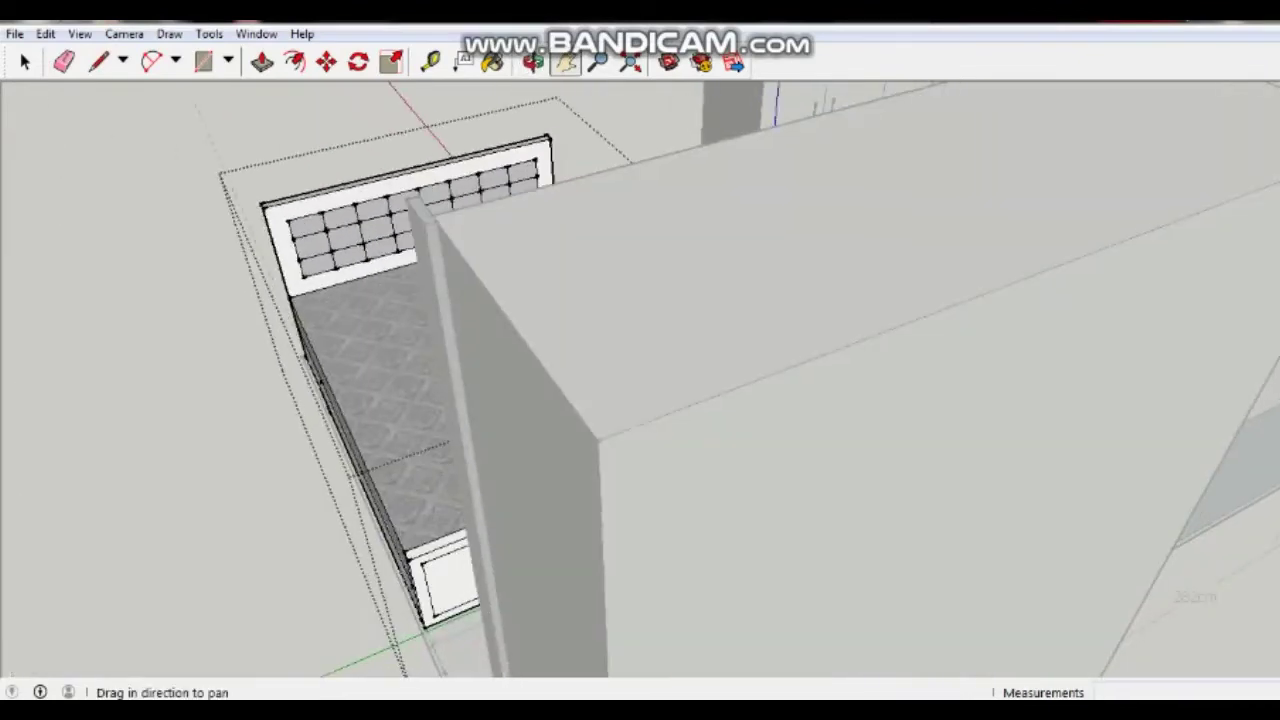
pyautogui.moveTo(640, 400); pyautogui.dragTo(540, 420, button='middle')
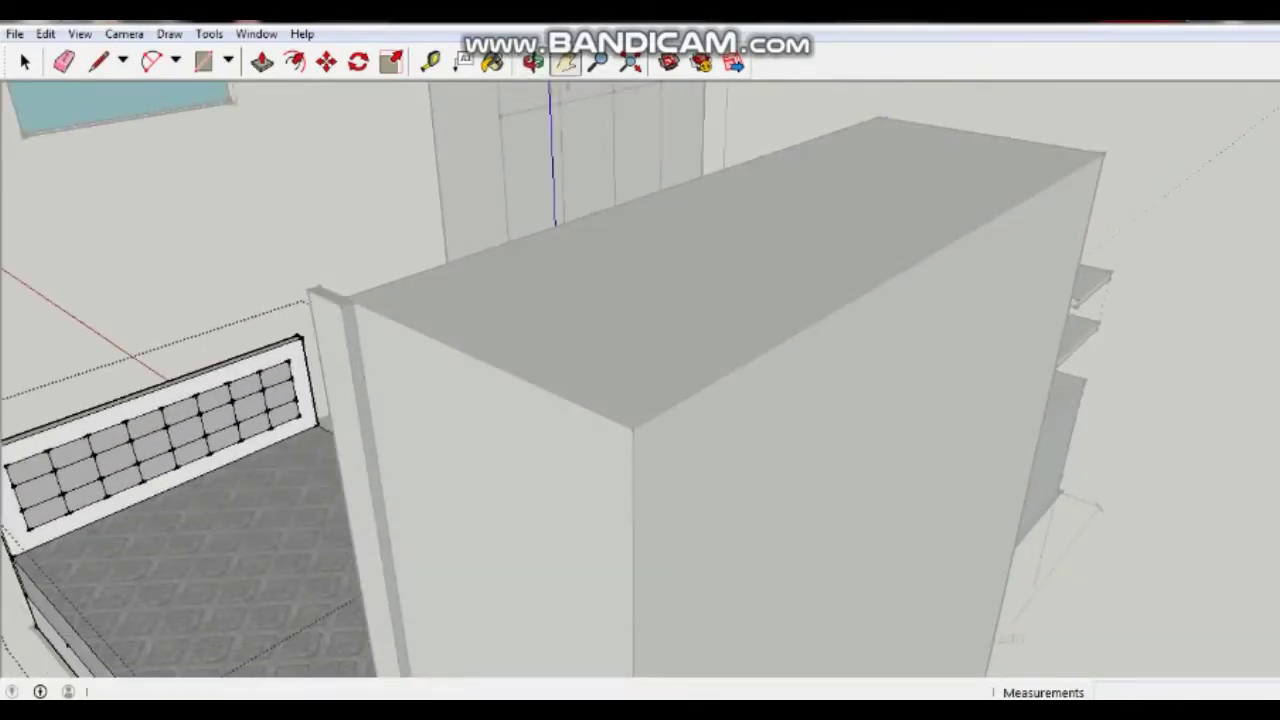
pyautogui.moveTo(640, 400)
pyautogui.mouseDown(button='middle')
pyautogui.moveTo(560, 420)
pyautogui.moveTo(640, 460)
pyautogui.moveTo(600, 410)
pyautogui.moveTo(520, 420)
pyautogui.moveTo(530, 400)
pyautogui.mouseUp(button='middle')
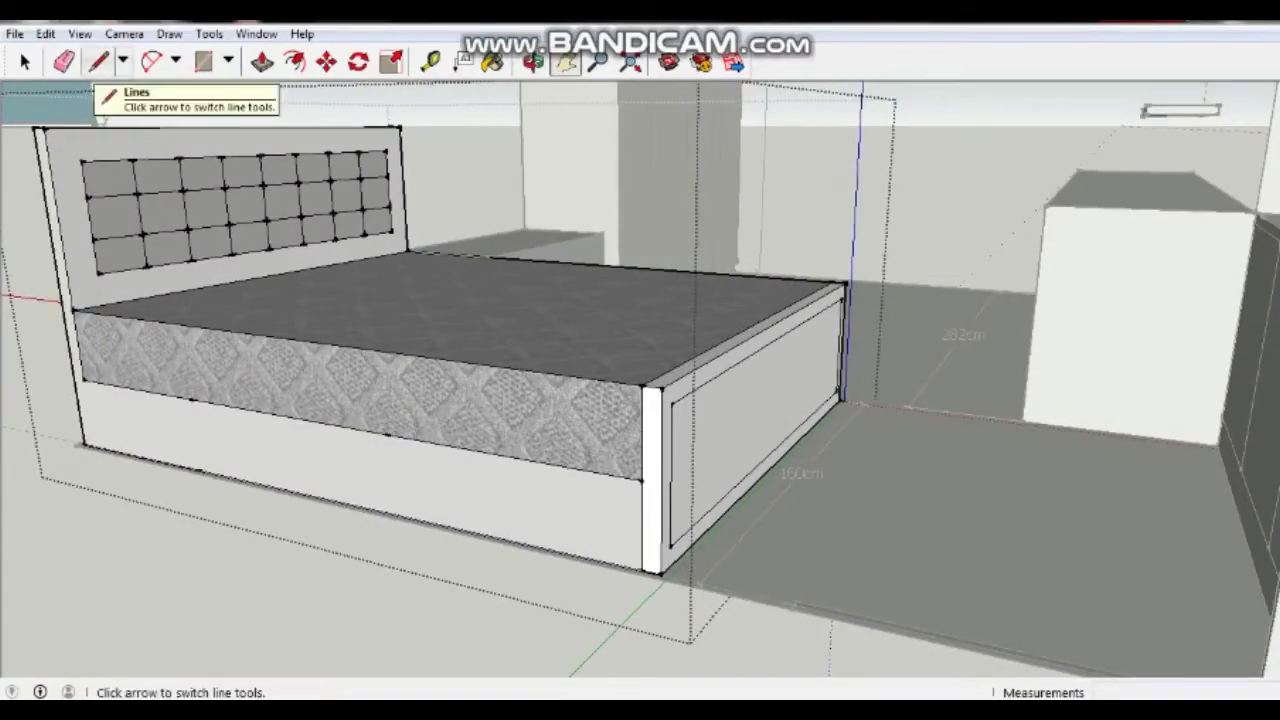
# Step: Measure 71cm from the mattress corner at the bed's foot with the Tape Measure
pyautogui.click(430, 62)
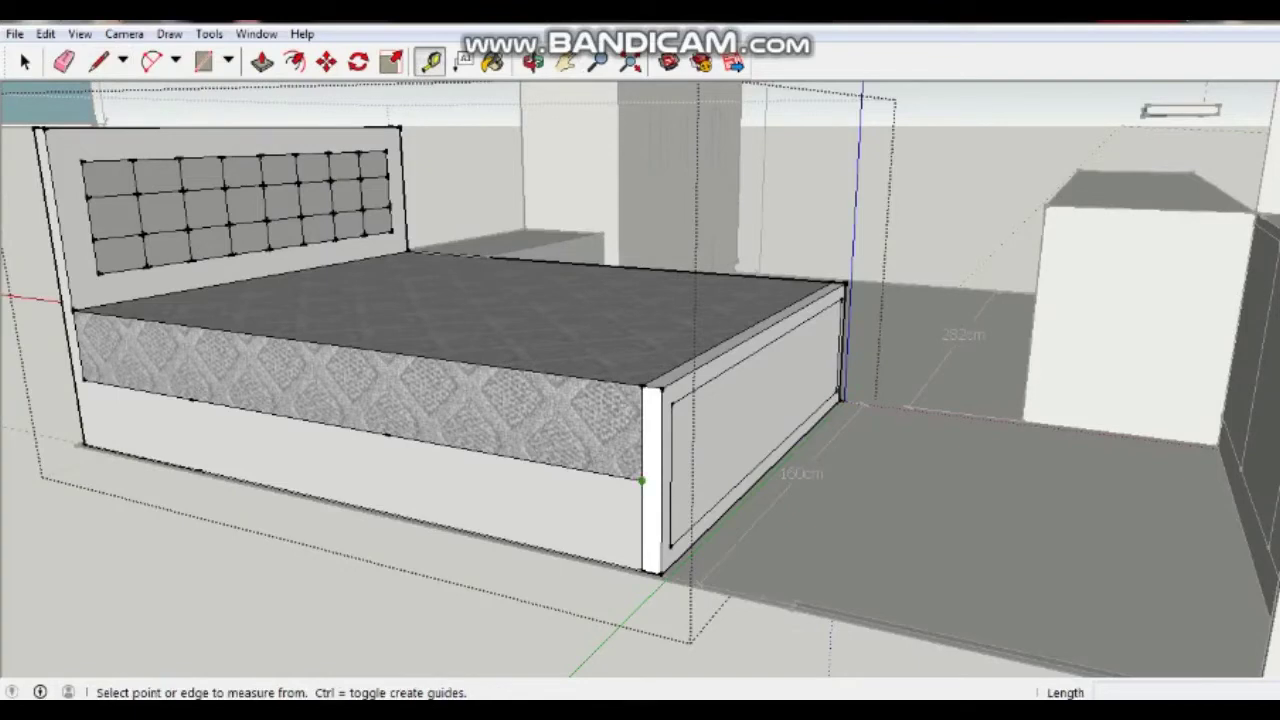
pyautogui.click(642, 385)
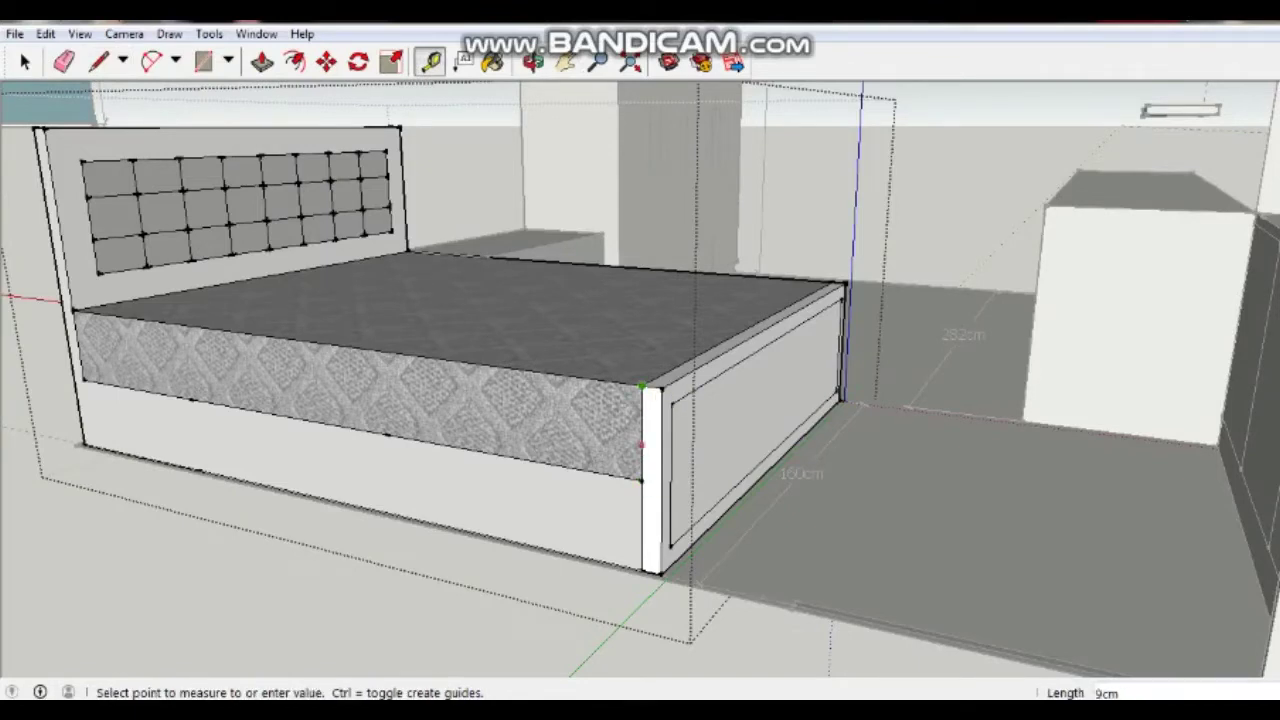
pyautogui.click(440, 172)
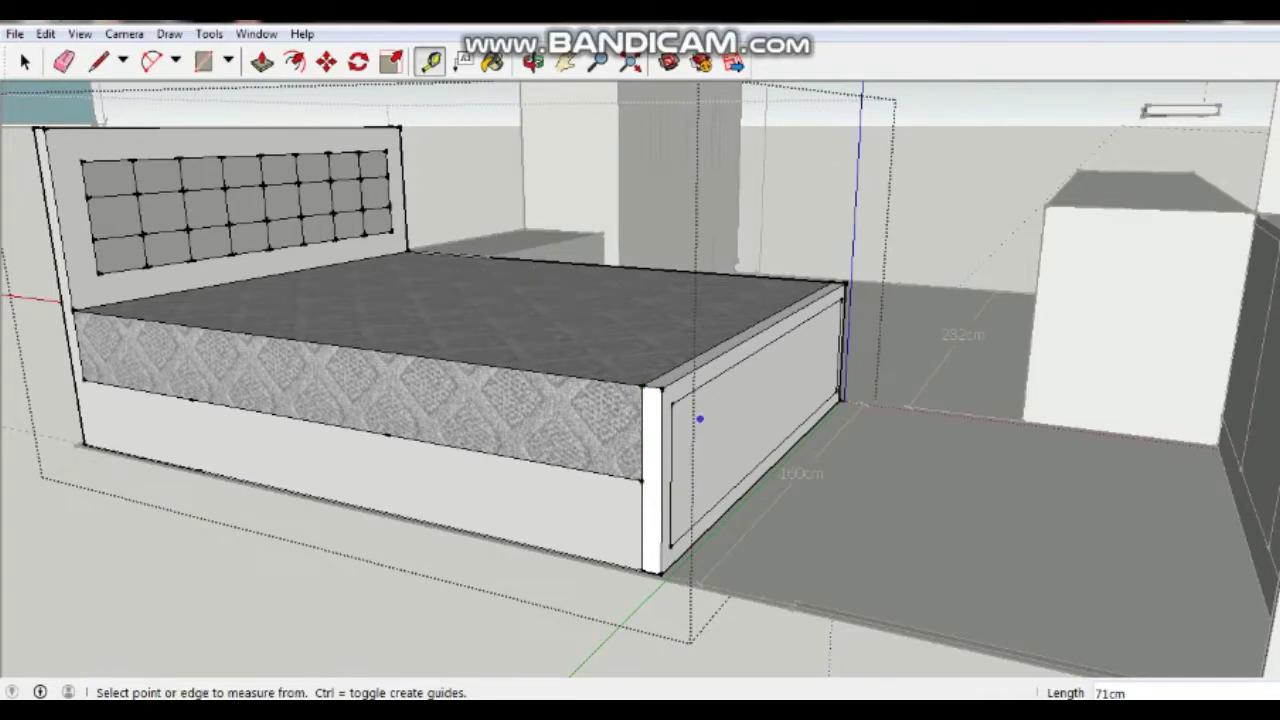
pyautogui.click(565, 62)
# Step: Zoom and orbit to centre the view on the bed base's front corner
pyautogui.scroll(5, 600, 250)
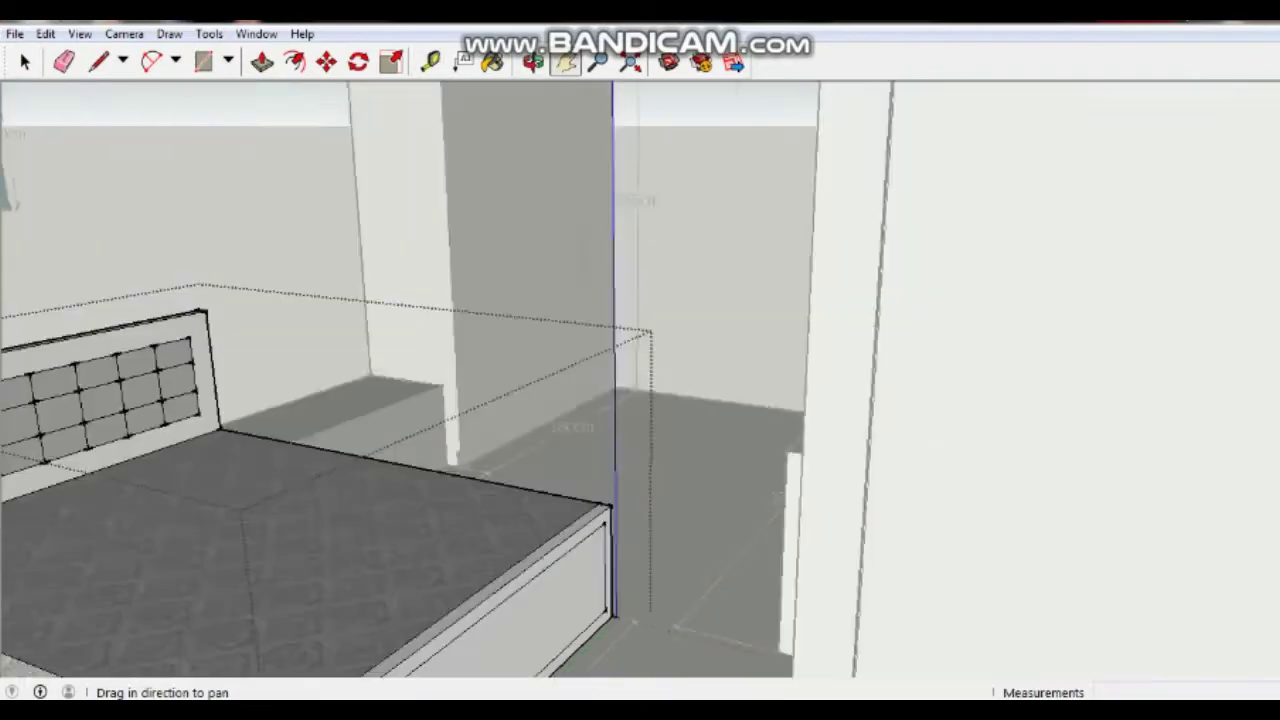
pyautogui.scroll(3, 600, 250)
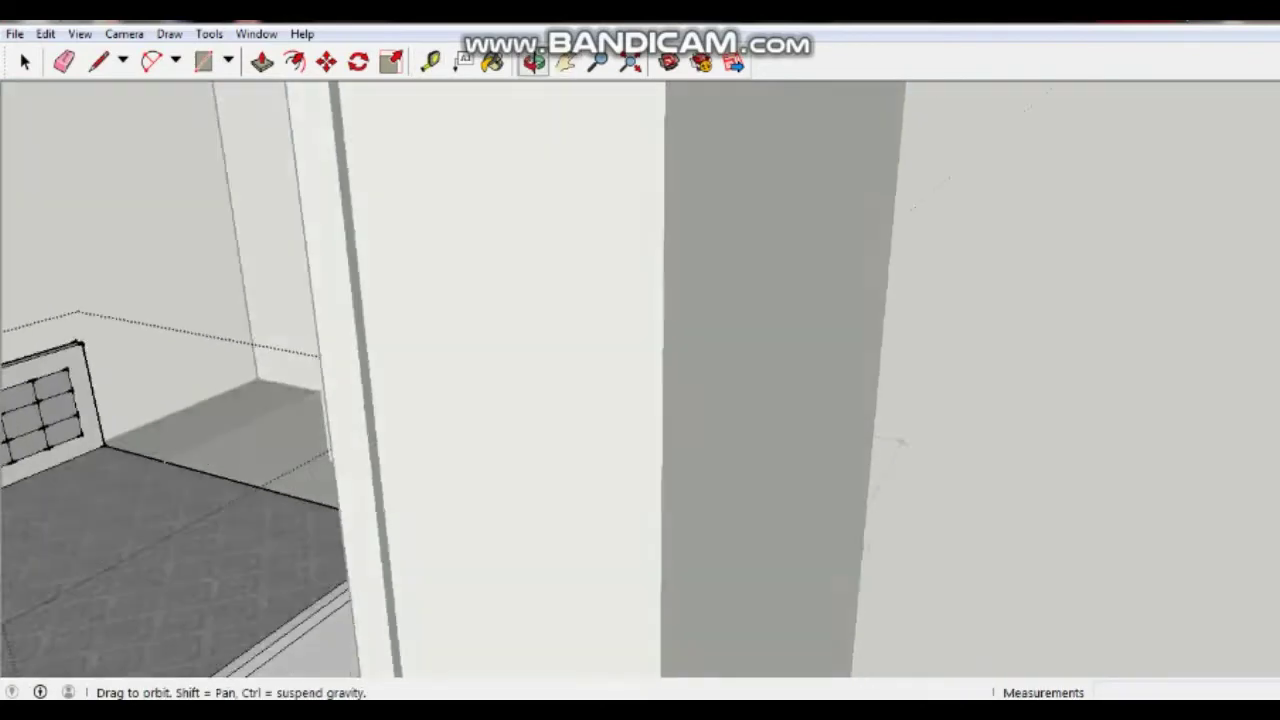
pyautogui.moveTo(640, 300); pyautogui.dragTo(560, 420, button='middle')
pyautogui.moveTo(640, 360); pyautogui.dragTo(640, 300, button='middle')
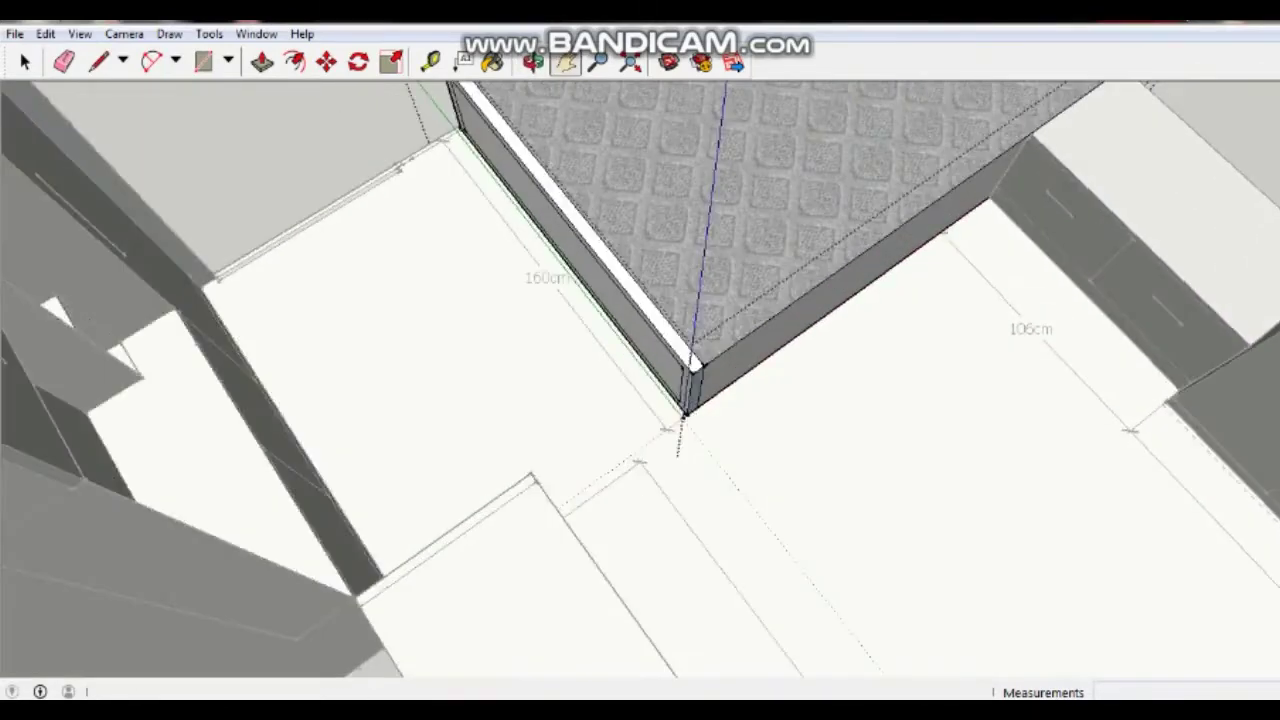
pyautogui.moveTo(640, 360)
pyautogui.mouseDown(button='middle')
pyautogui.moveTo(580, 380)
pyautogui.moveTo(600, 380)
pyautogui.moveTo(536, 439)
pyautogui.moveTo(558, 381)
pyautogui.moveTo(508, 415)
pyautogui.mouseUp(button='middle')
pyautogui.keyDown('shift'); pyautogui.moveTo(640, 360); pyautogui.dragTo(610, 343, button='middle'); pyautogui.keyUp('shift')
# Step: Place a guide point about 23cm down the bed base's top front corner edge
pyautogui.click(430, 62)
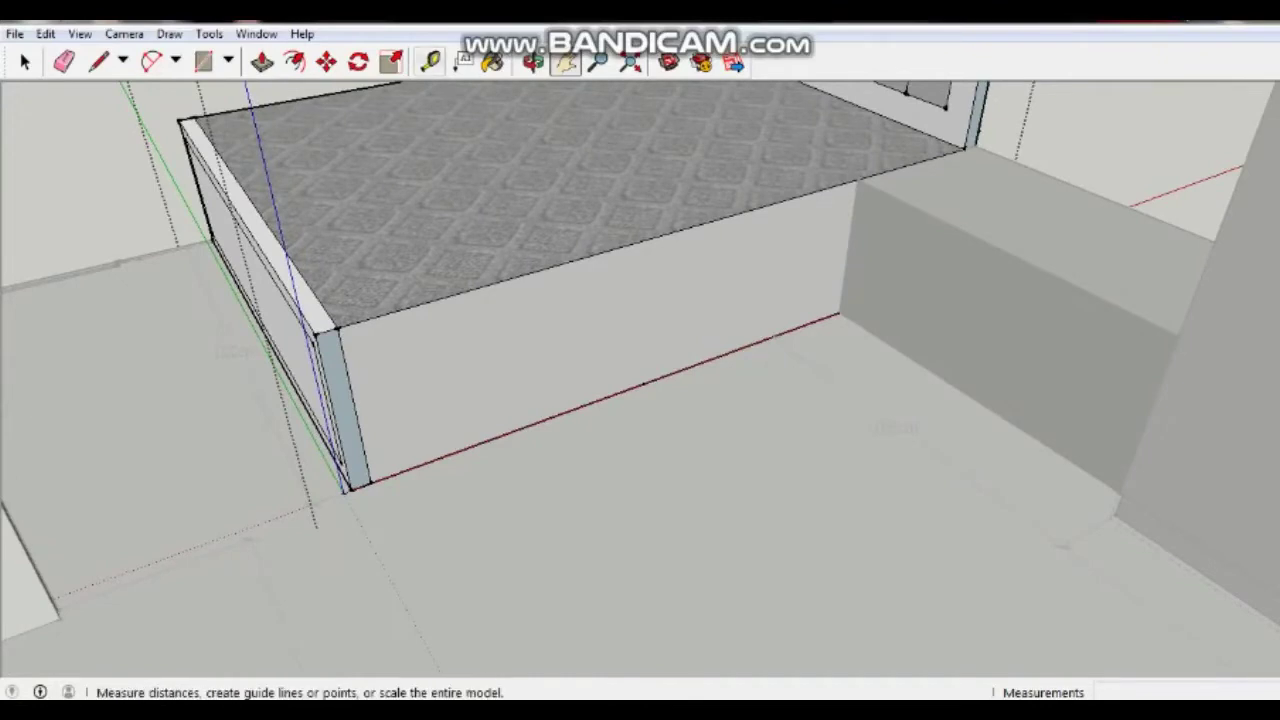
pyautogui.click(337, 327)
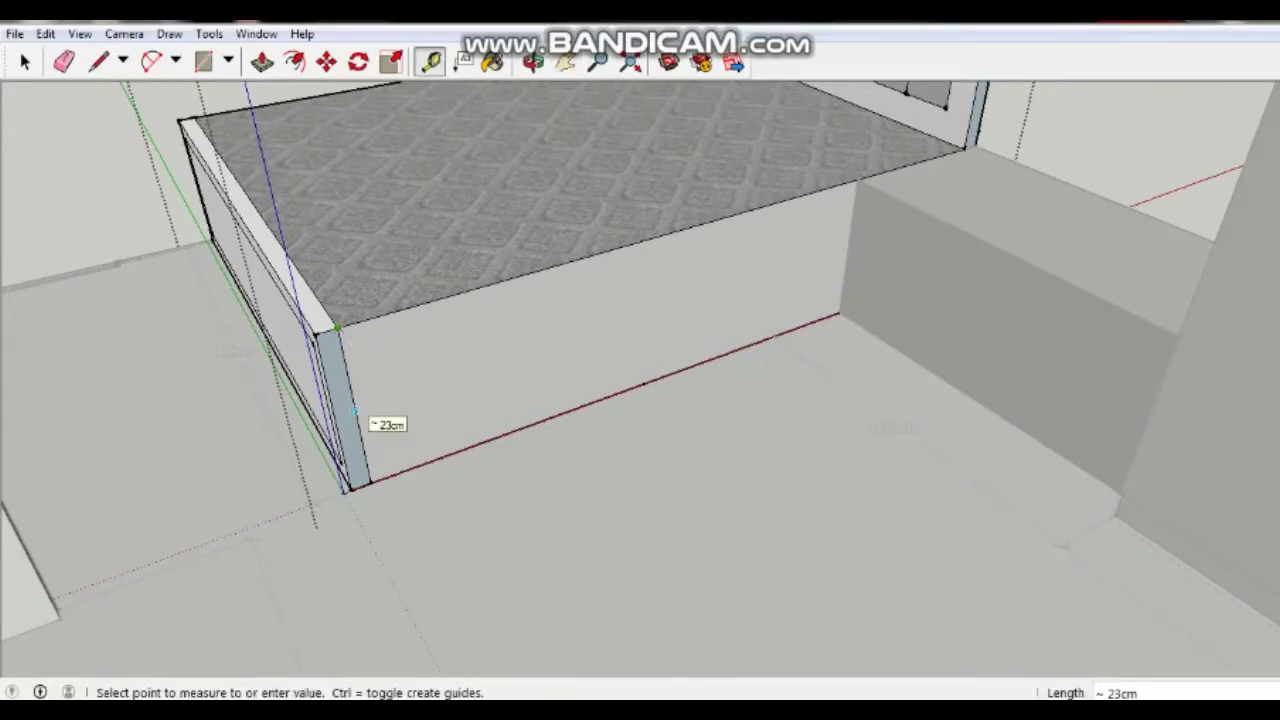
pyautogui.click(352, 410)
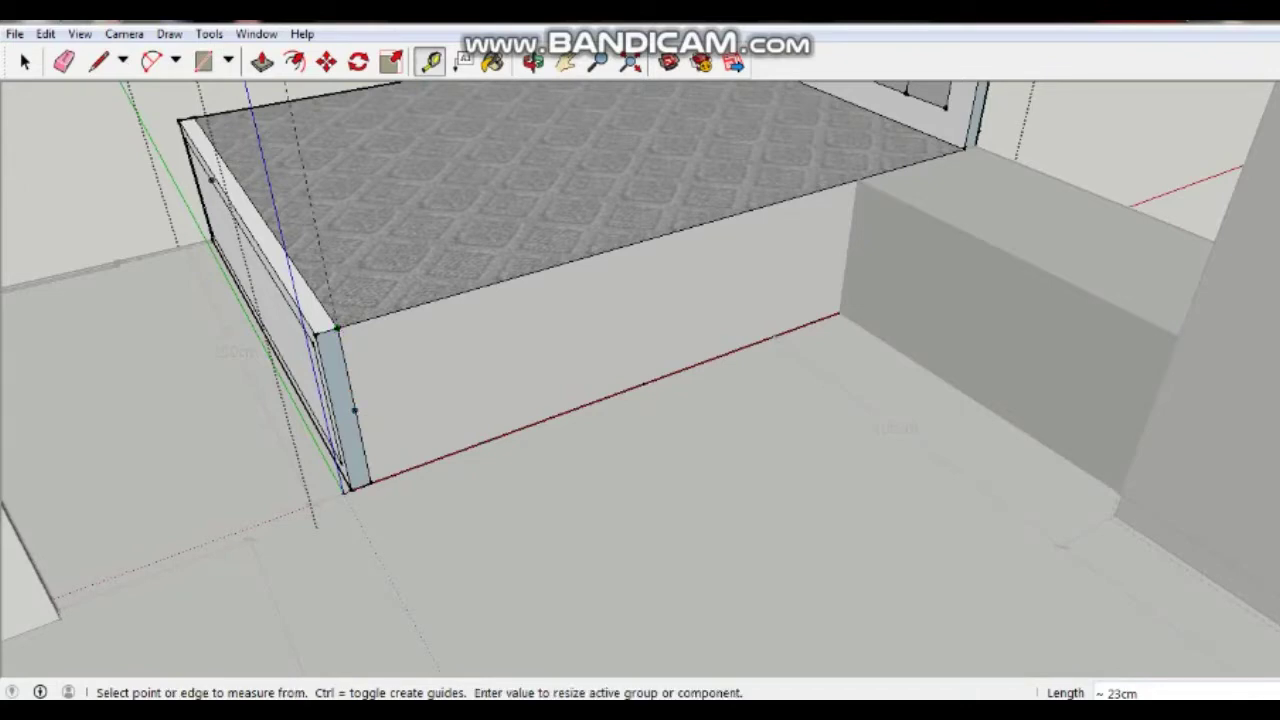
pyautogui.click(98, 62)
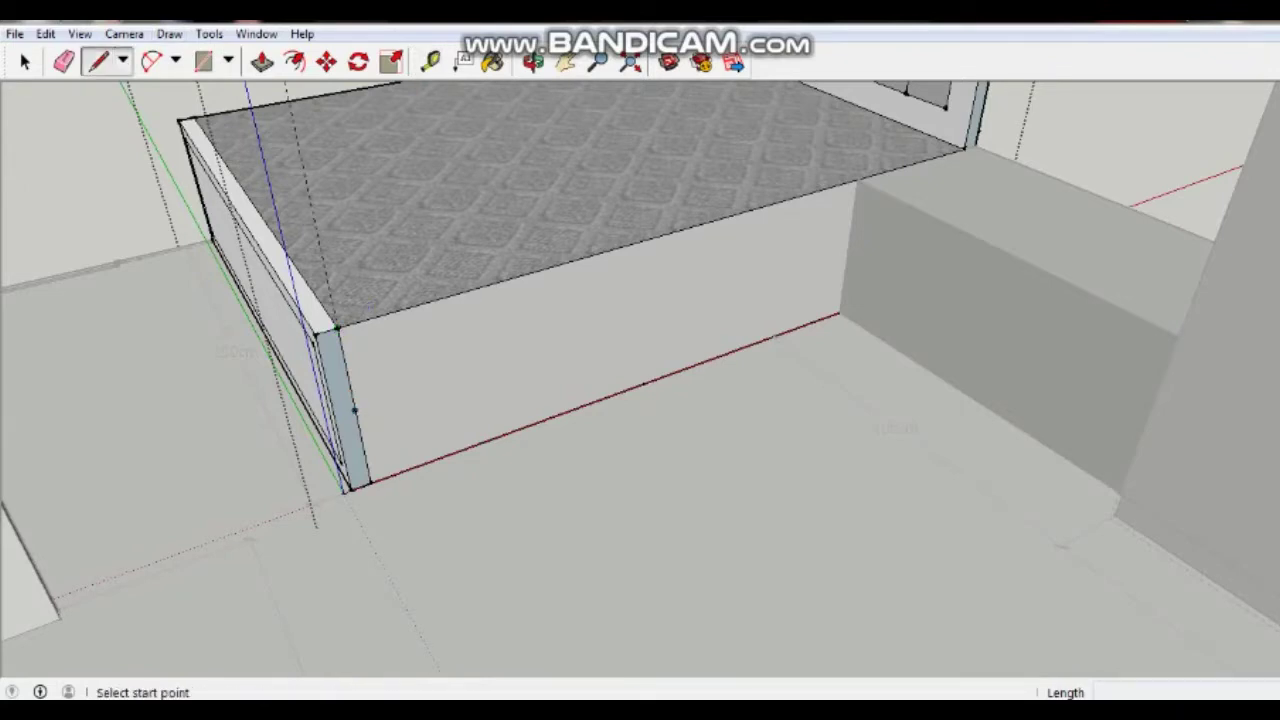
# Step: Draw a horizontal line from the 23cm guide point across the bed's front face
pyautogui.click(352, 410)
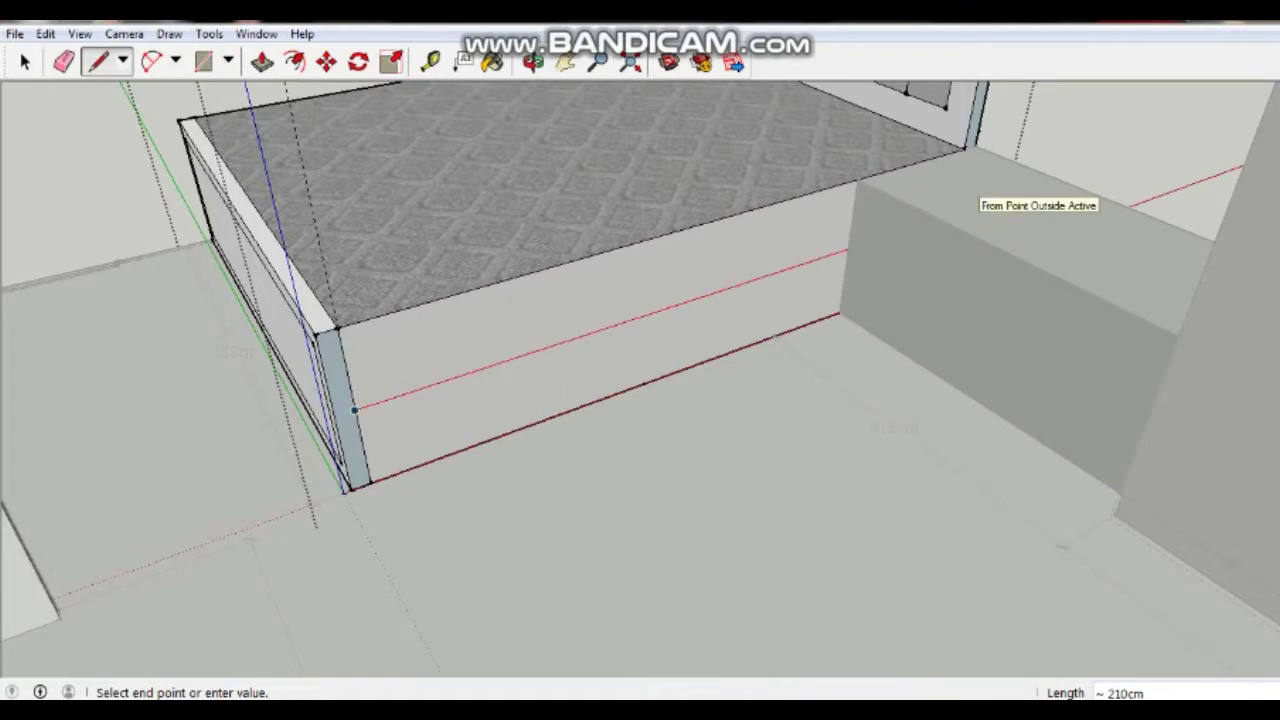
pyautogui.click(971, 207)
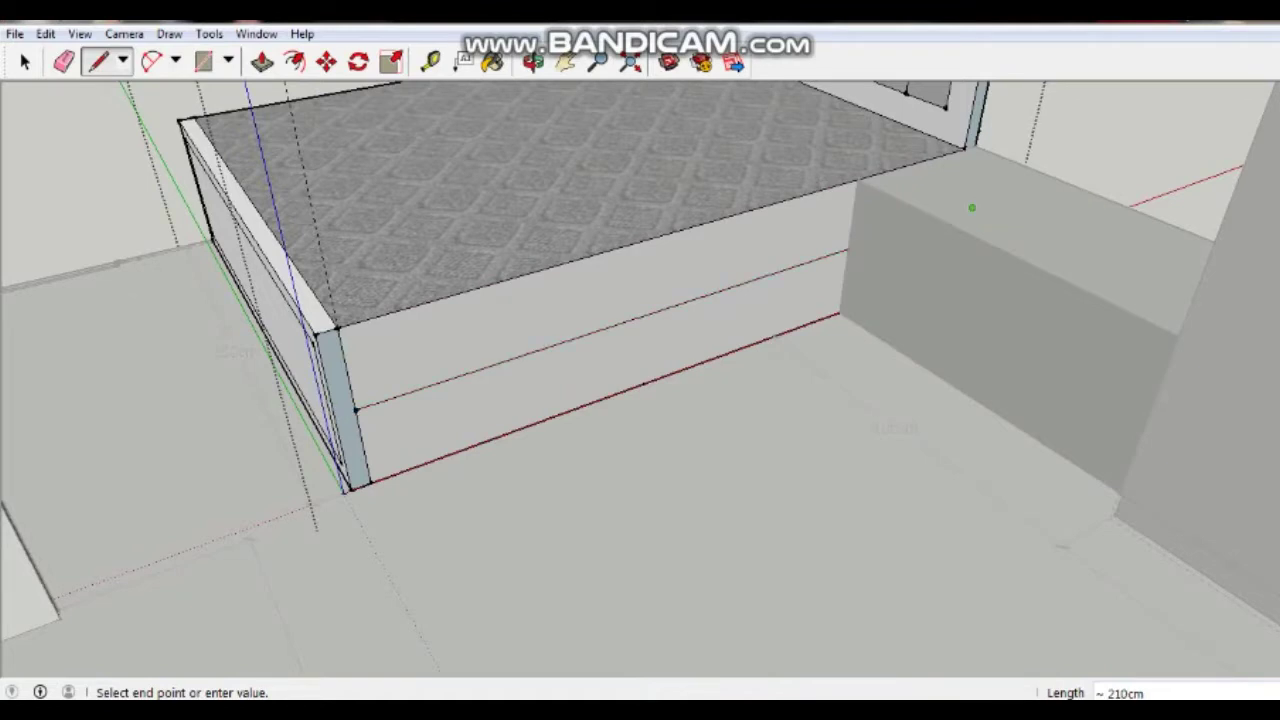
pyautogui.click(971, 207)
# Step: Cancel the unfinished line and orbit to see the whole bed base
pyautogui.moveTo(960, 159)
pyautogui.mouseDown(button='middle')
pyautogui.moveTo(1037, 369)
pyautogui.moveTo(980, 380)
pyautogui.moveTo(1197, 329)
pyautogui.mouseUp(button='middle')
pyautogui.scroll(1, 1012, 382)
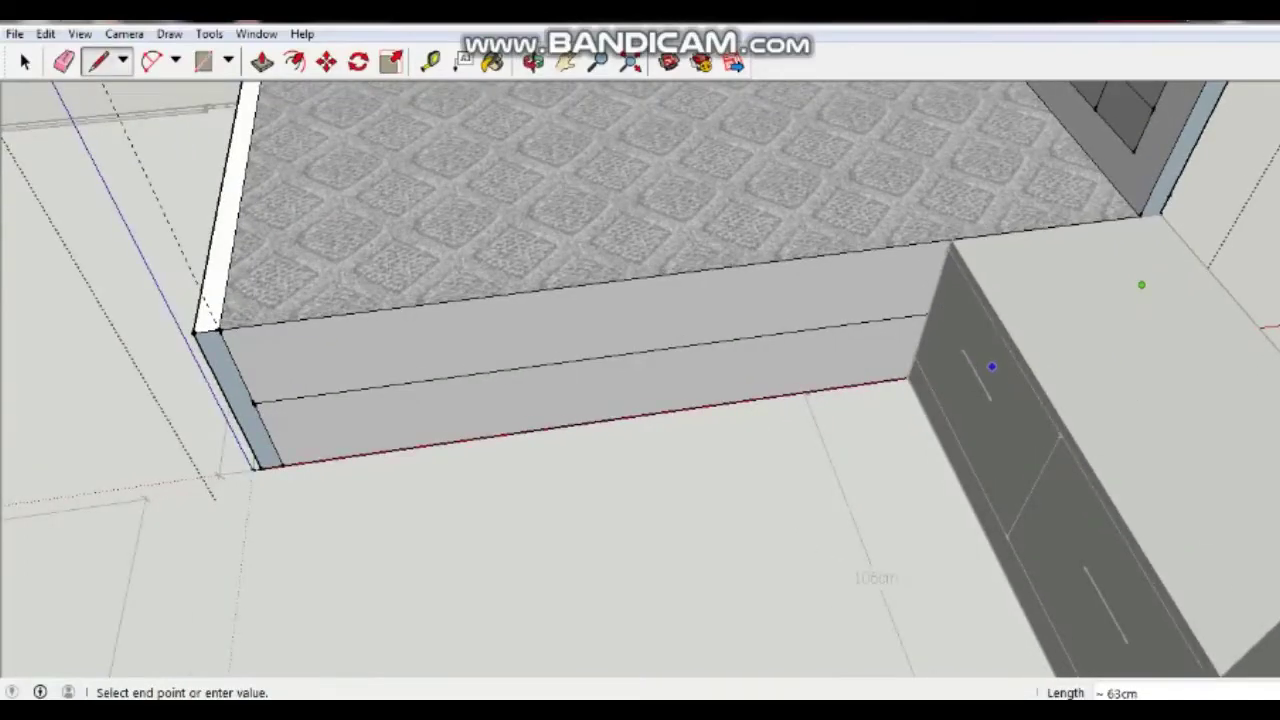
pyautogui.moveTo(992, 367); pyautogui.dragTo(1000, 345, button='middle')
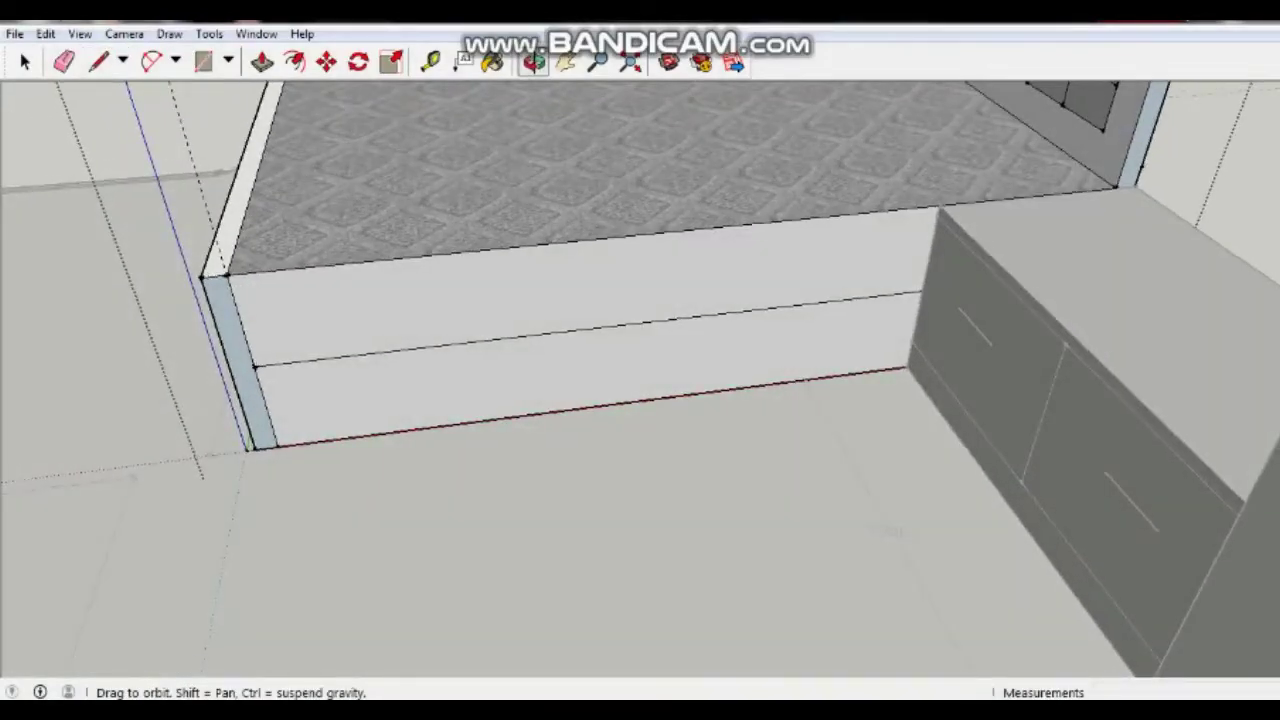
pyautogui.moveTo(885, 530); pyautogui.dragTo(920, 502, button='middle')
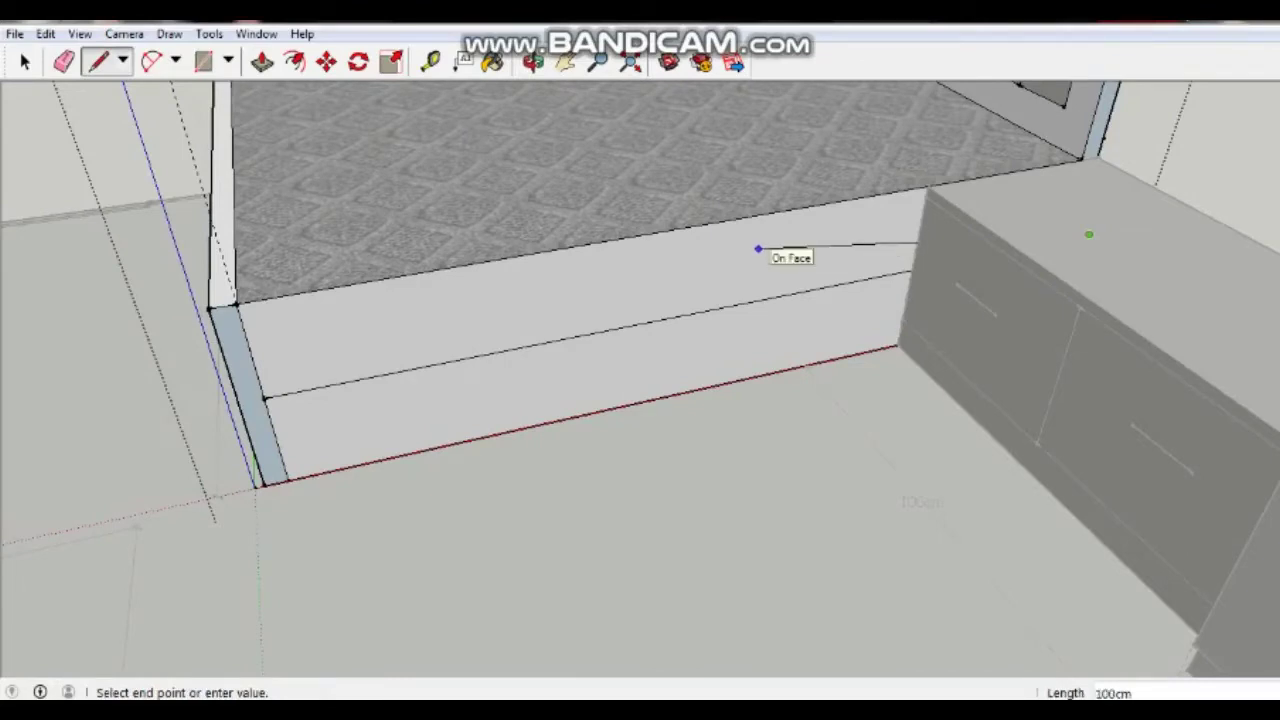
pyautogui.press('Escape')
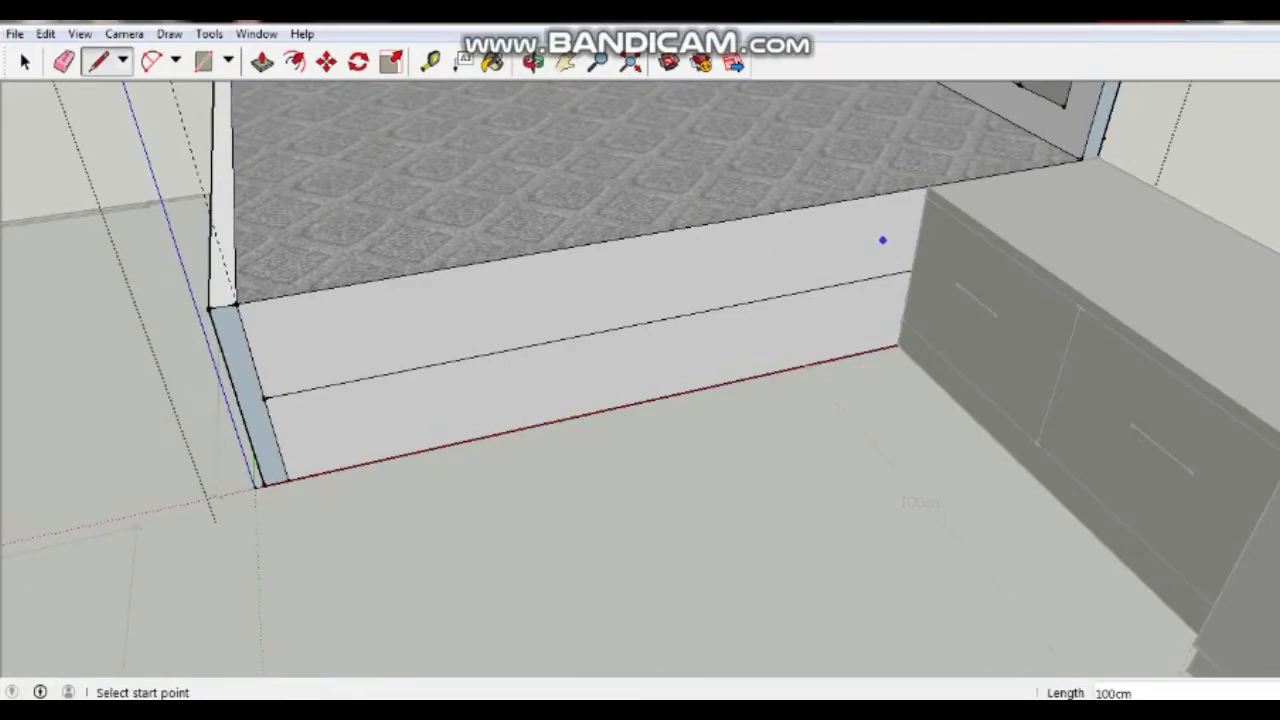
pyautogui.moveTo(626, 289); pyautogui.dragTo(757, 232, button='middle')
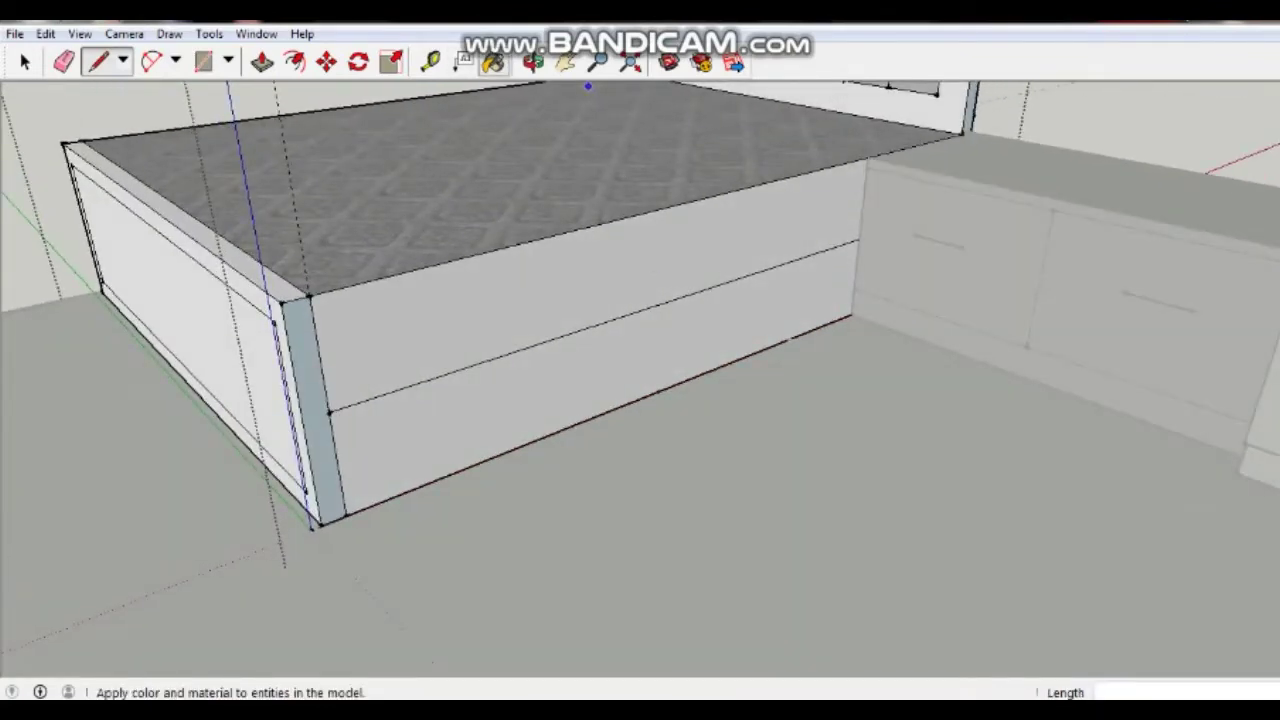
# Step: Paint the upper front band with Carpet Berber Pattern Gray from the Carpet, Fabrics, Leathers collection
pyautogui.click(493, 62)
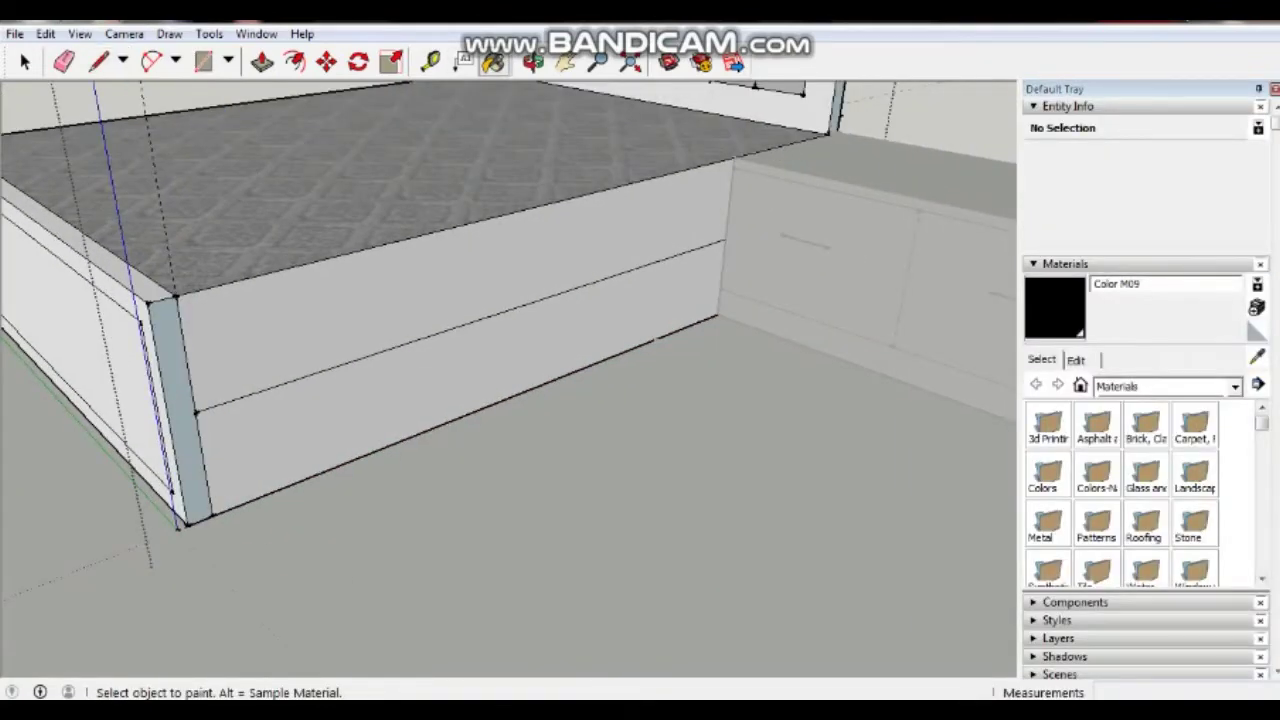
pyautogui.click(1235, 386)
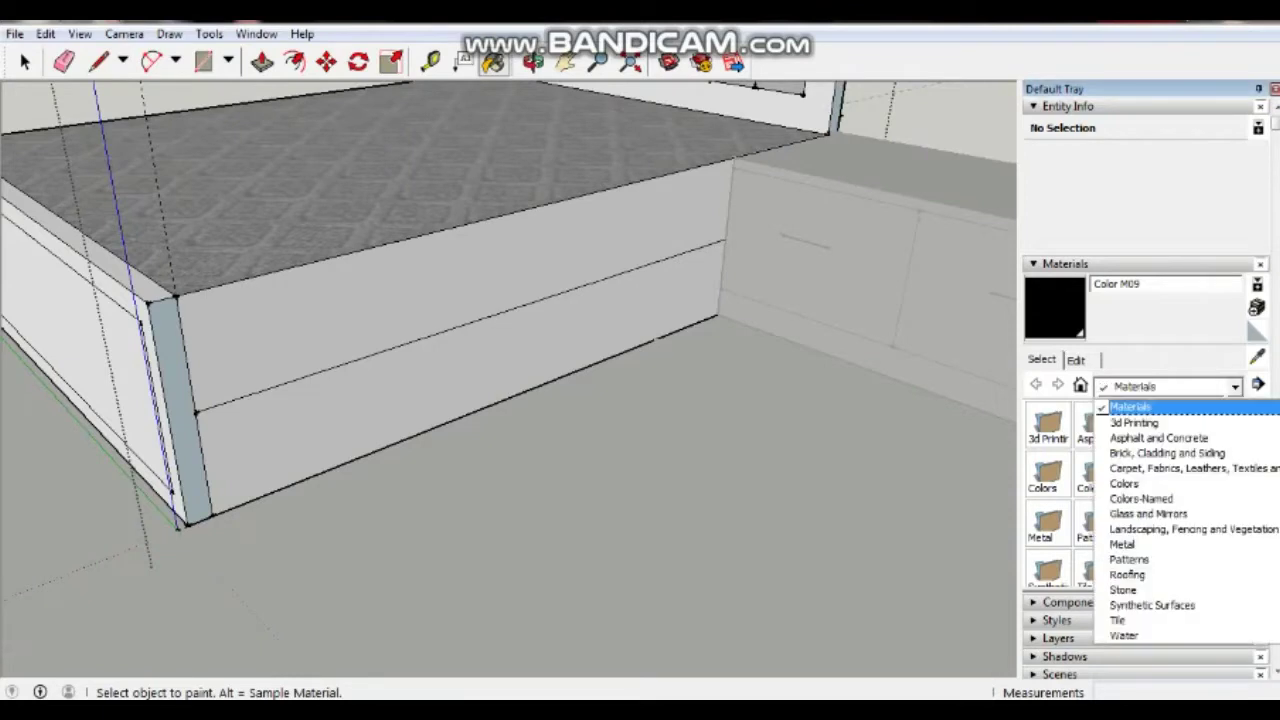
pyautogui.click(1190, 468)
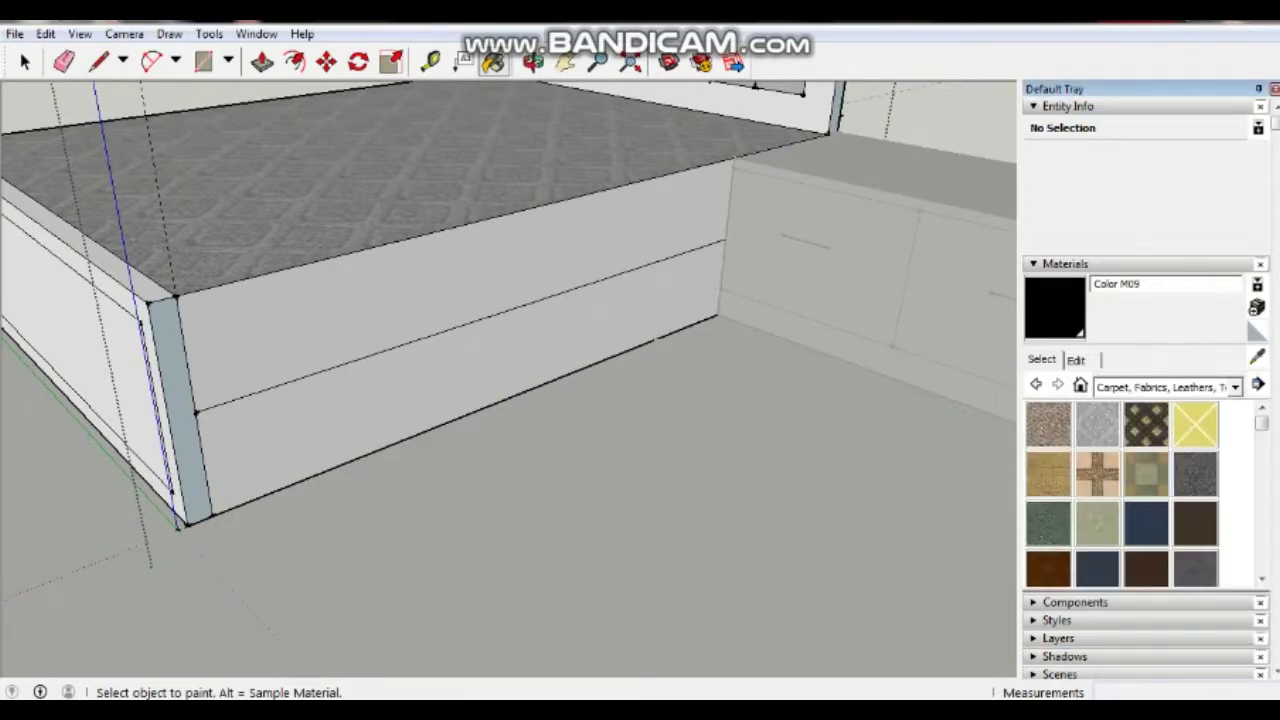
pyautogui.click(1097, 424)
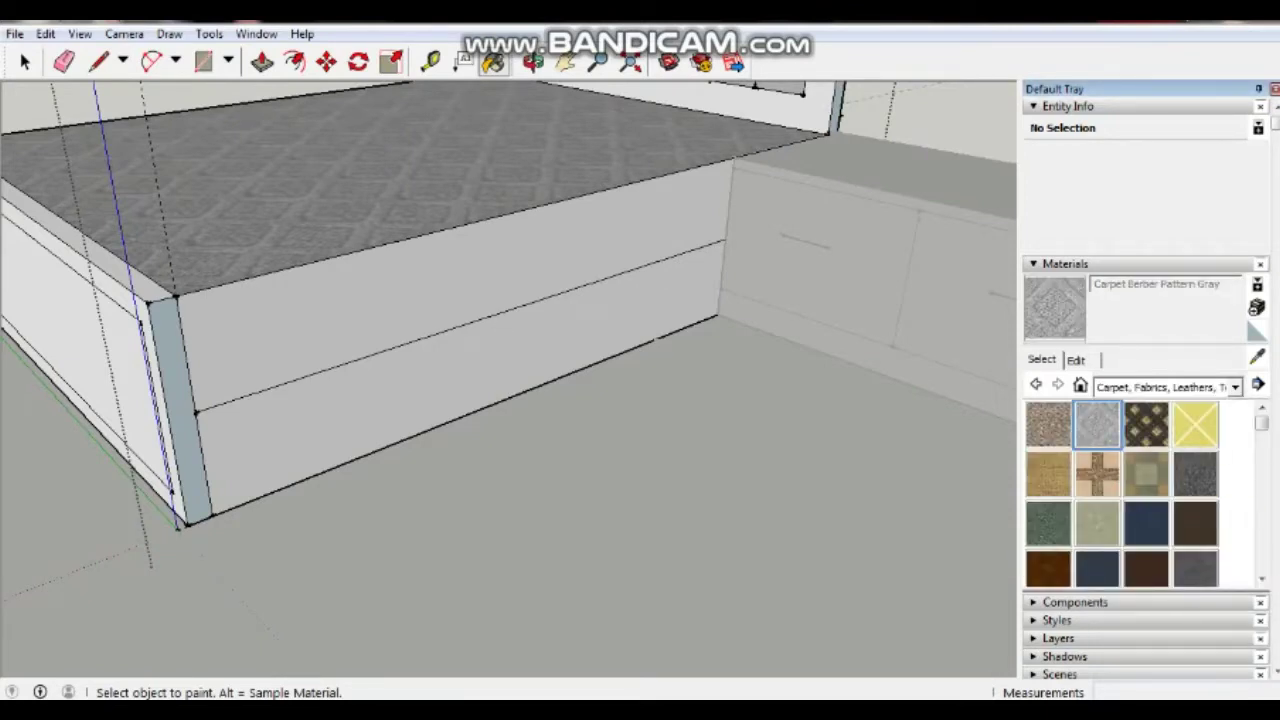
pyautogui.click(450, 300)
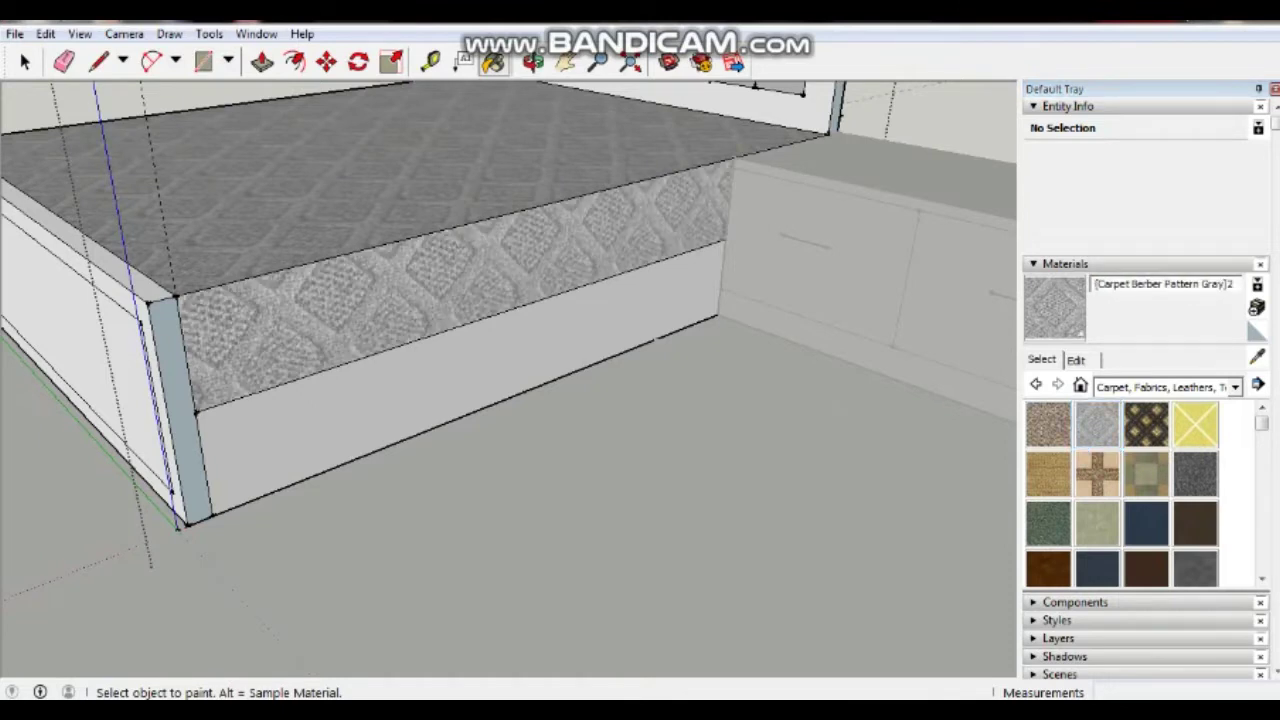
# Step: Inset the lower front band's edges by 2 cm and select the resulting inner panel
pyautogui.press('space')
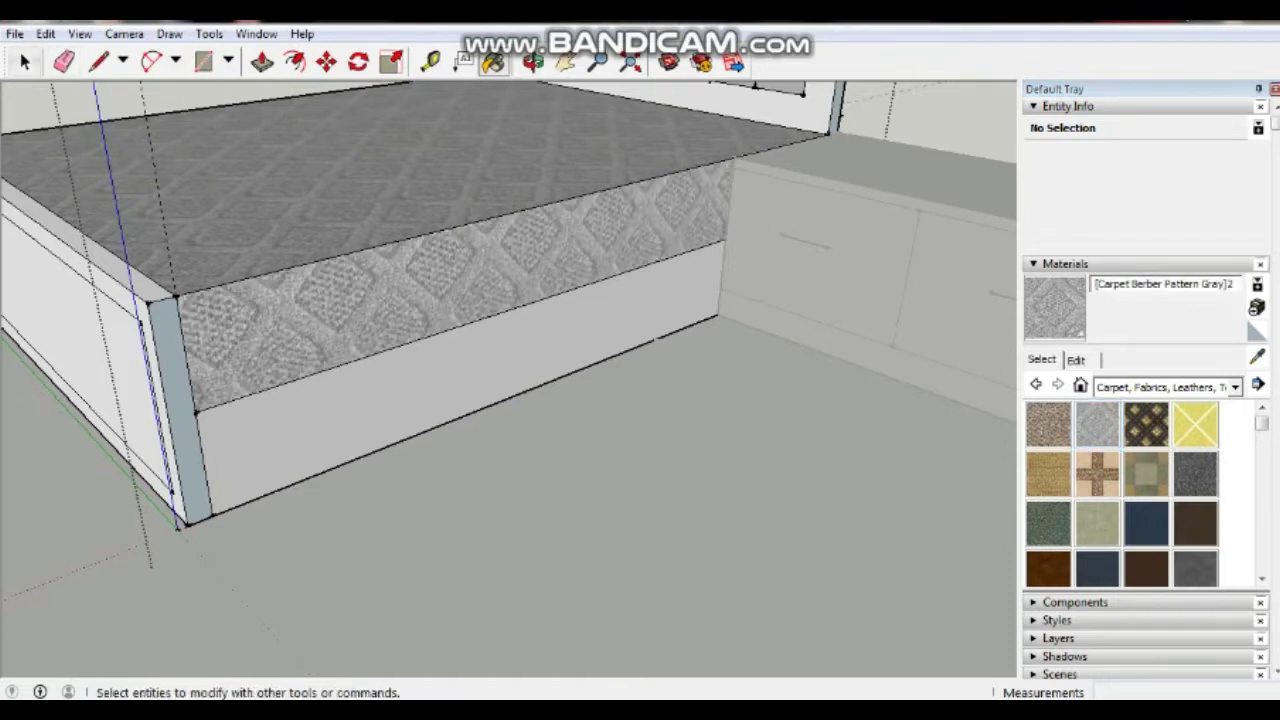
pyautogui.press('space')
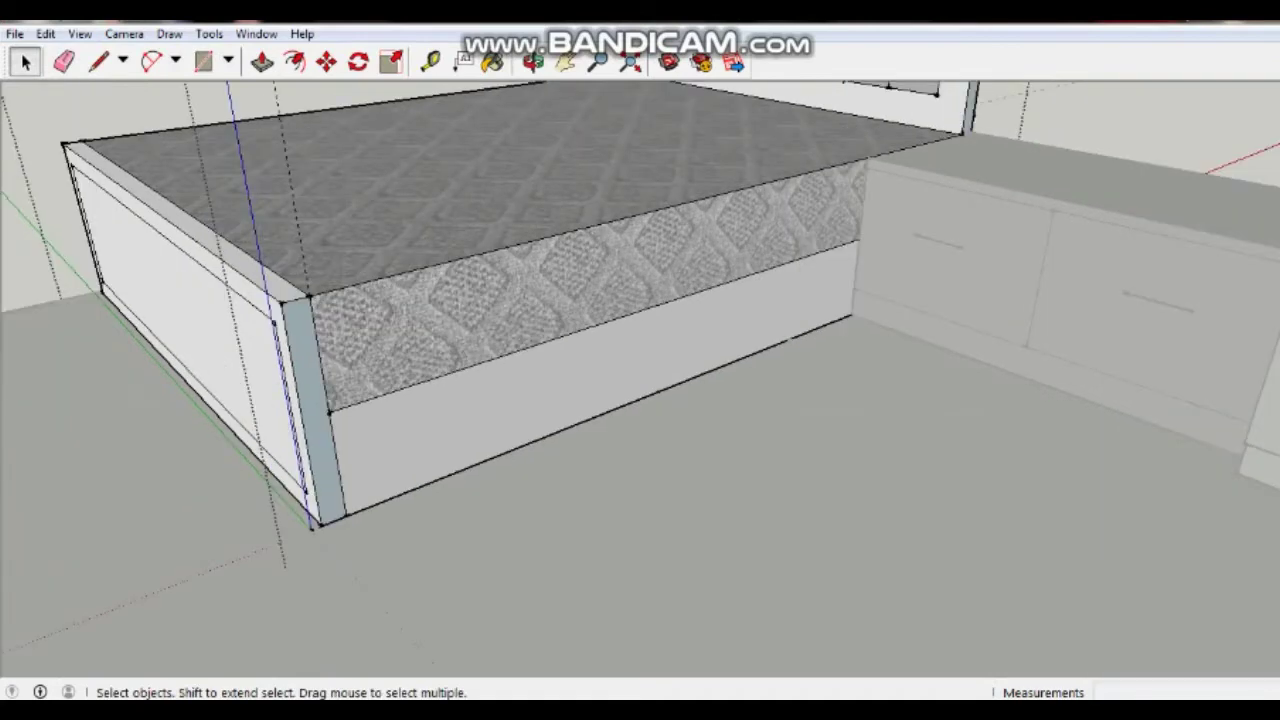
pyautogui.scroll(3, 640, 400)
pyautogui.moveTo(640, 400); pyautogui.dragTo(715, 382, button='middle')
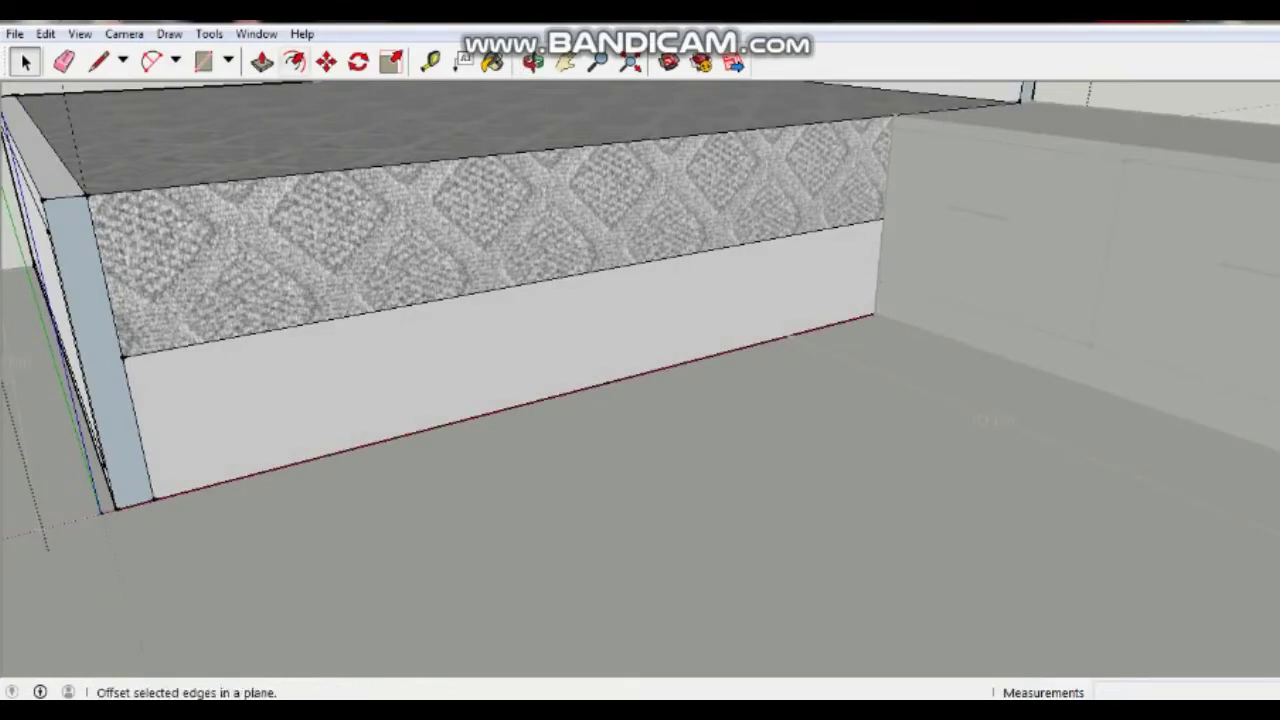
pyautogui.click(294, 62)
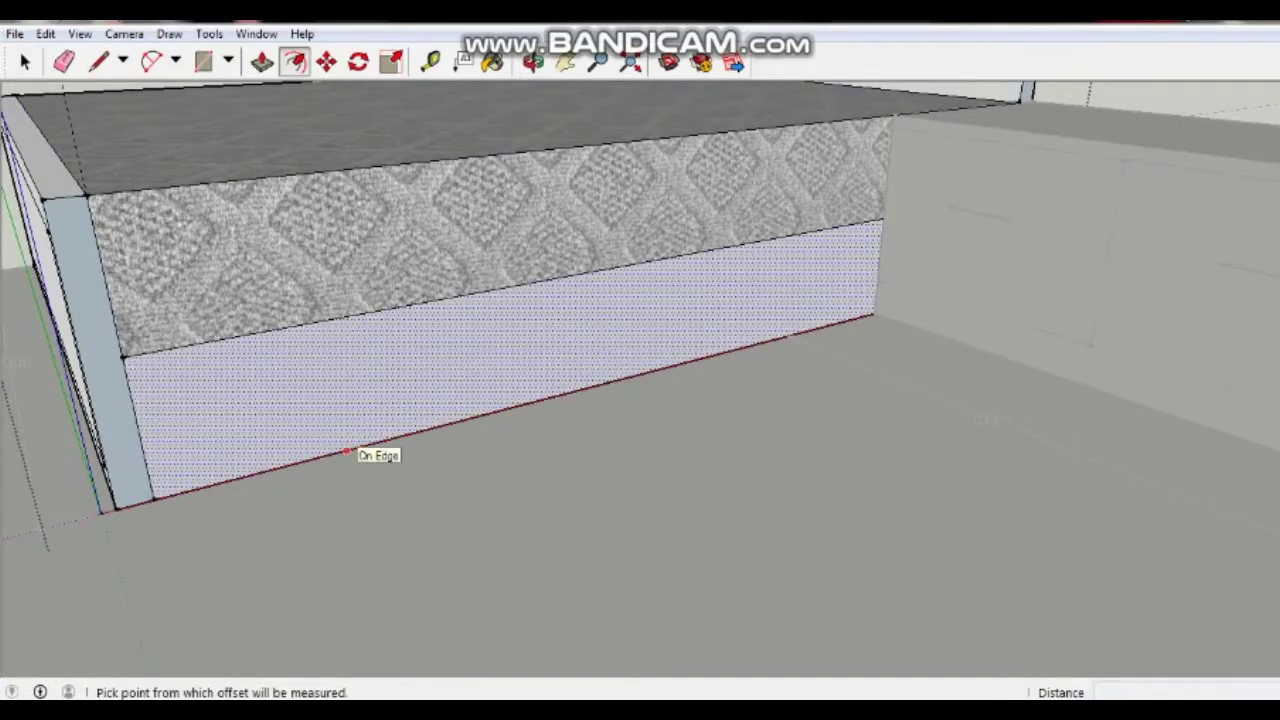
pyautogui.click(345, 451)
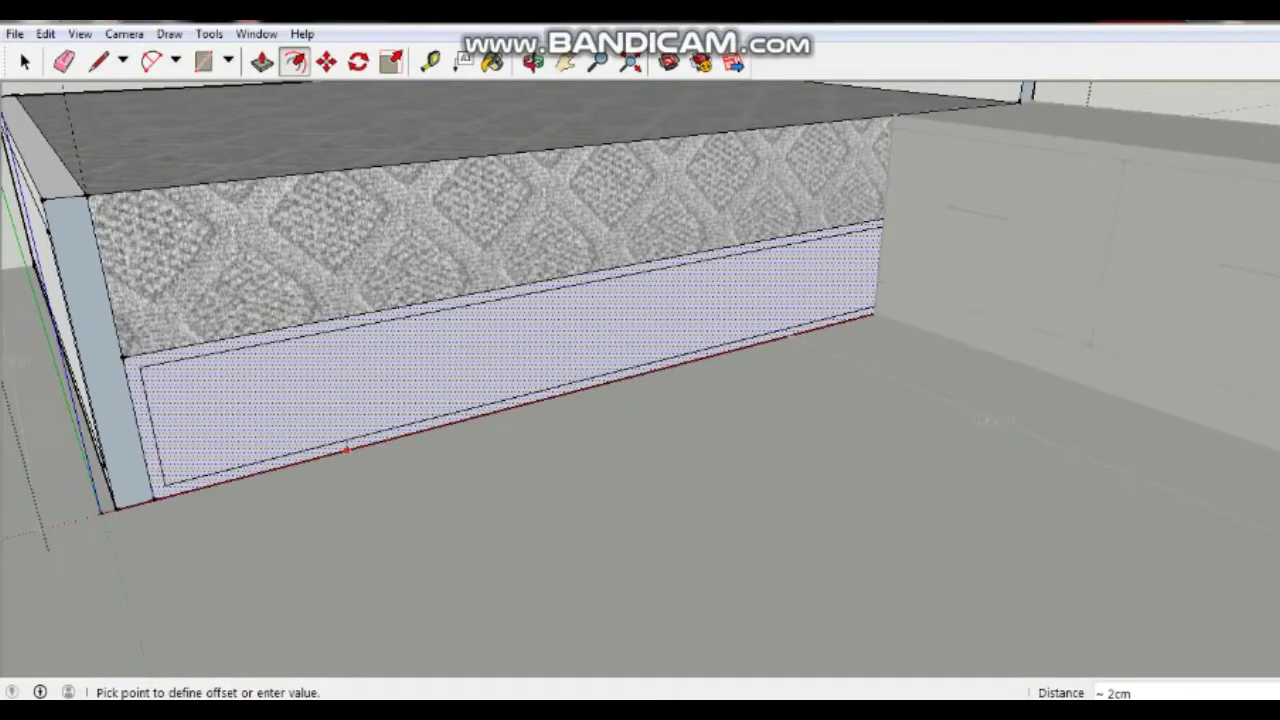
pyautogui.write('2')
pyautogui.press('Return')
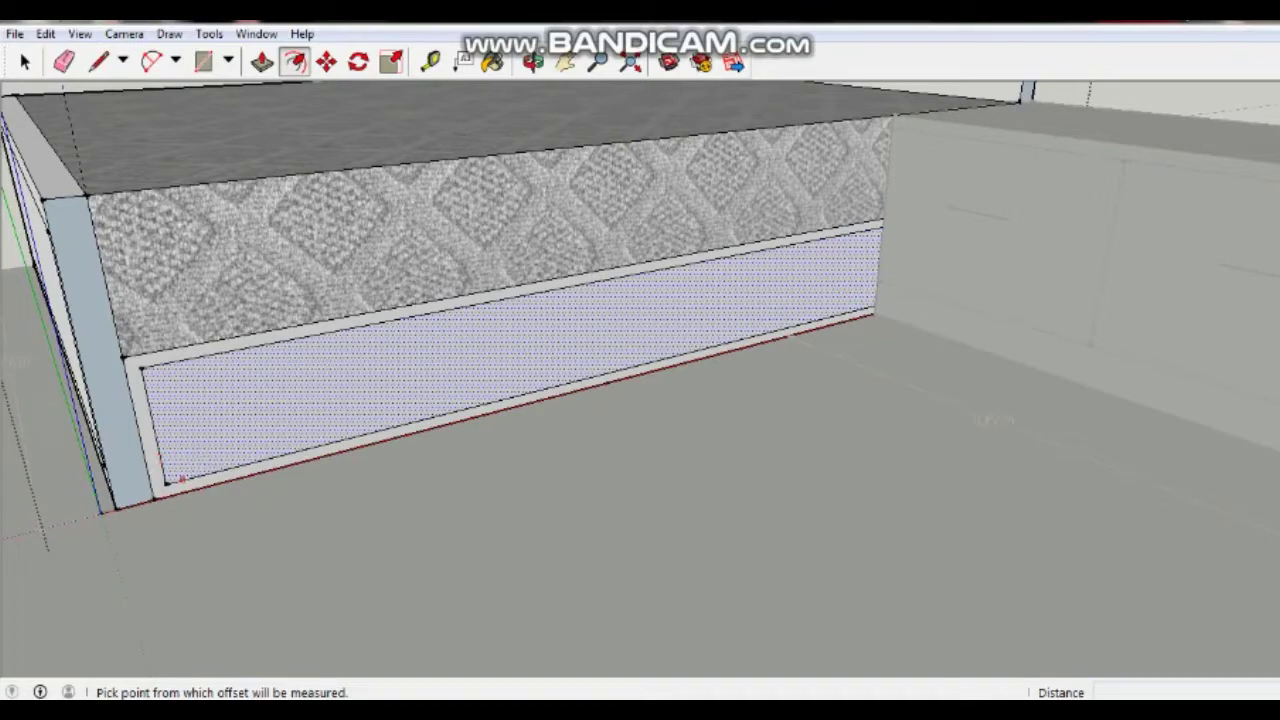
pyautogui.click(485, 305)
# Step: Draw a vertical line from the inset panel's bottom-edge midpoint up to its top edge
pyautogui.press('o')
pyautogui.moveTo(690, 352); pyautogui.dragTo(640, 345)
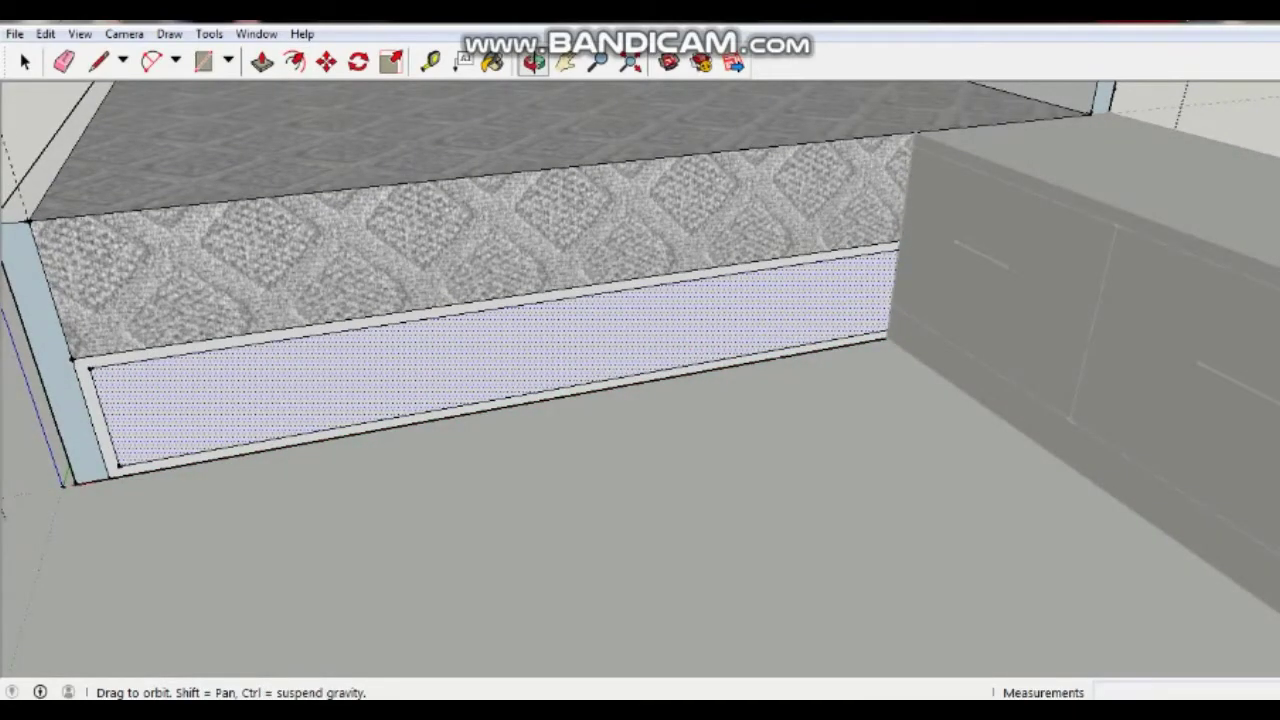
pyautogui.press('f')
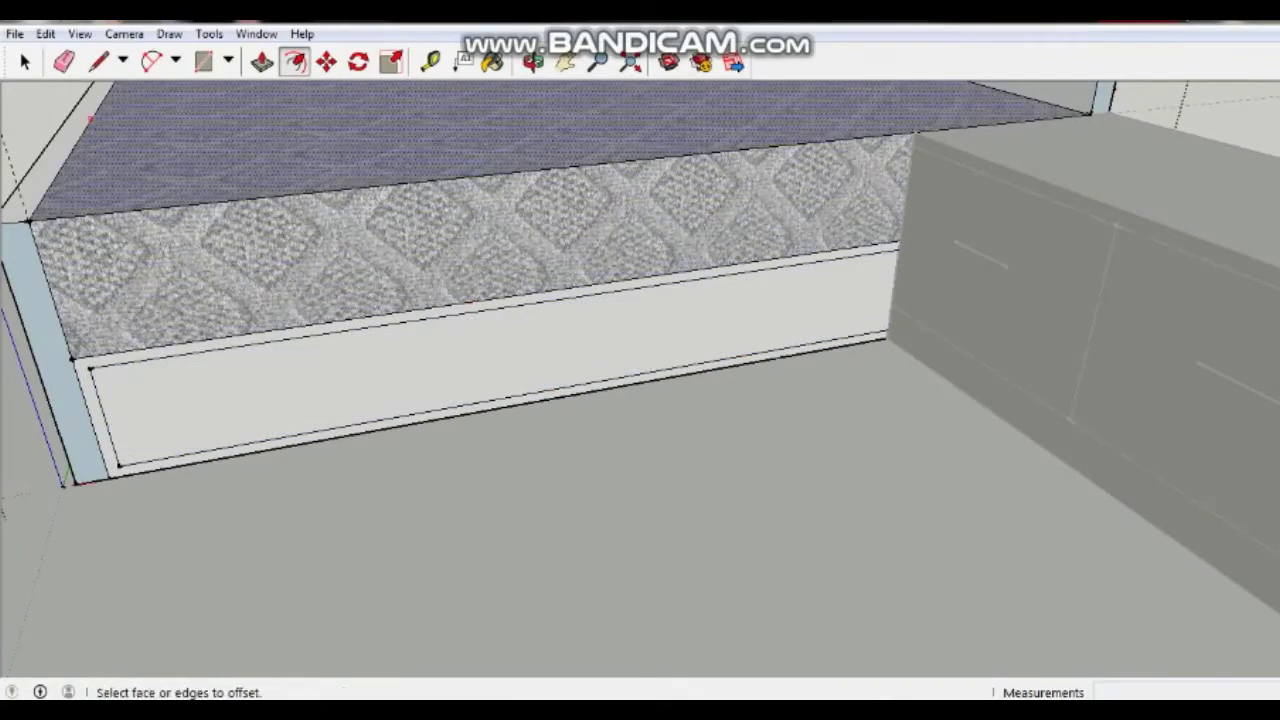
pyautogui.click(97, 62)
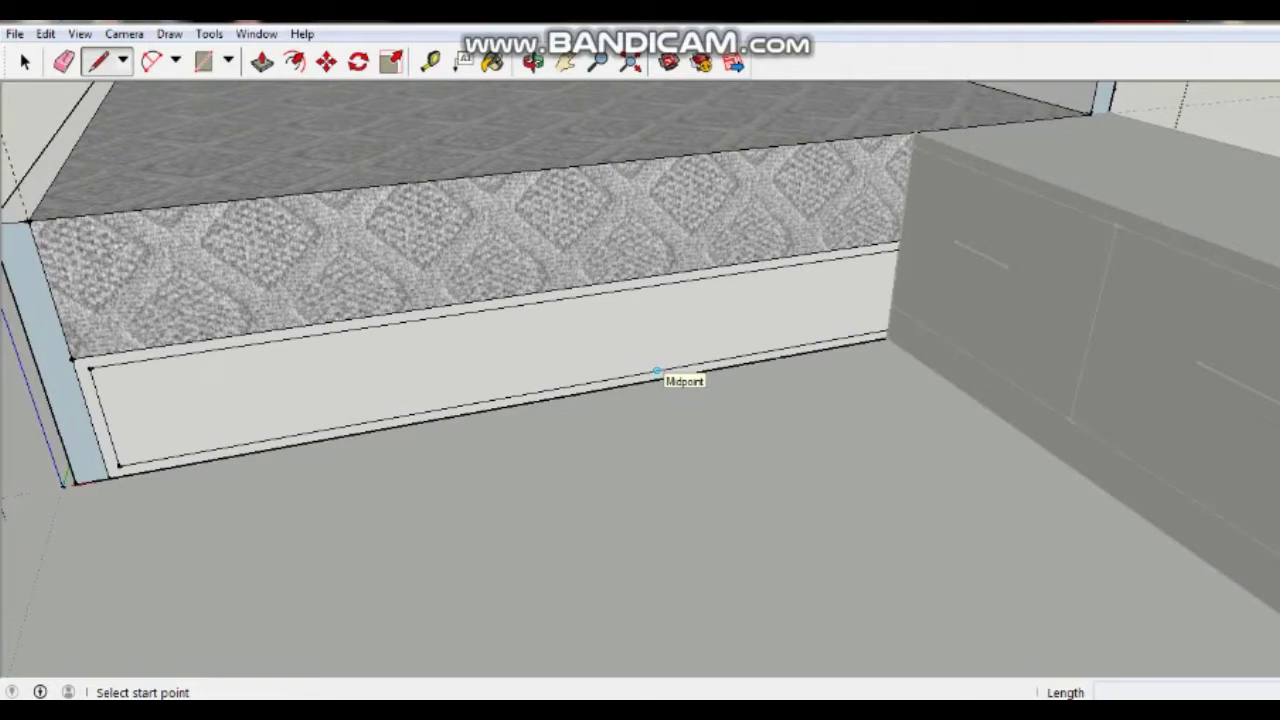
pyautogui.click(656, 372)
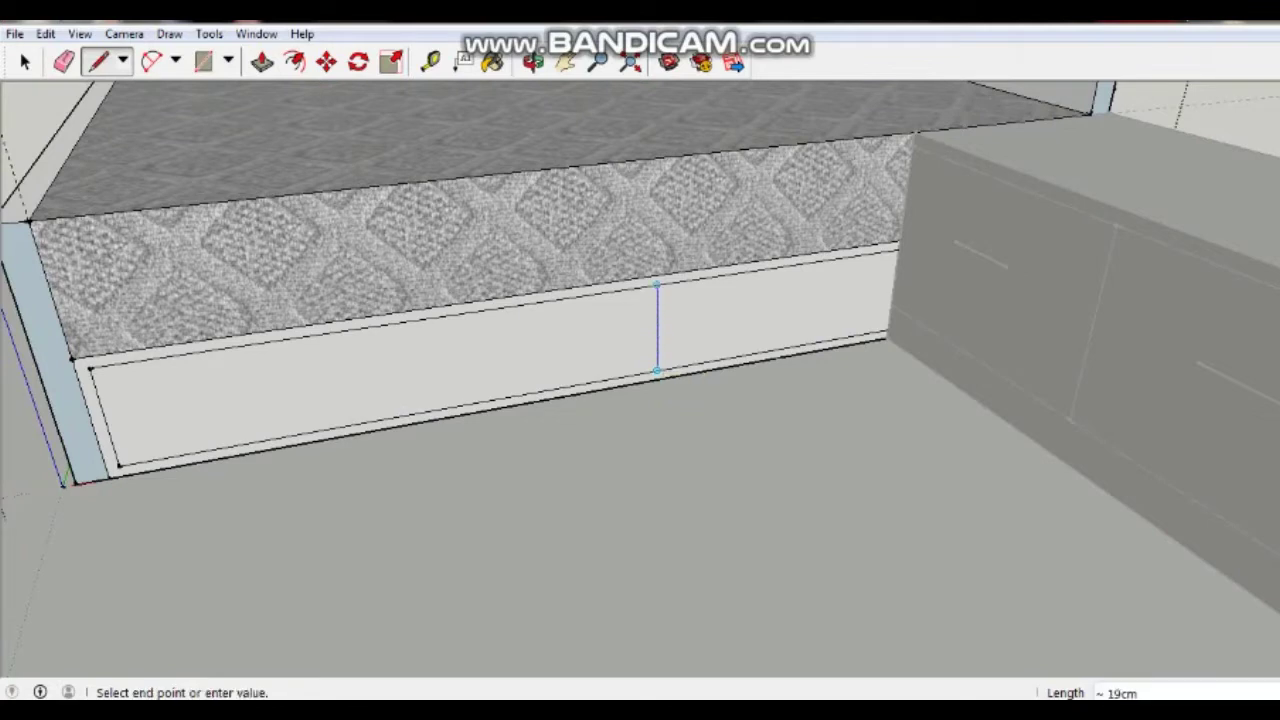
pyautogui.click(657, 285)
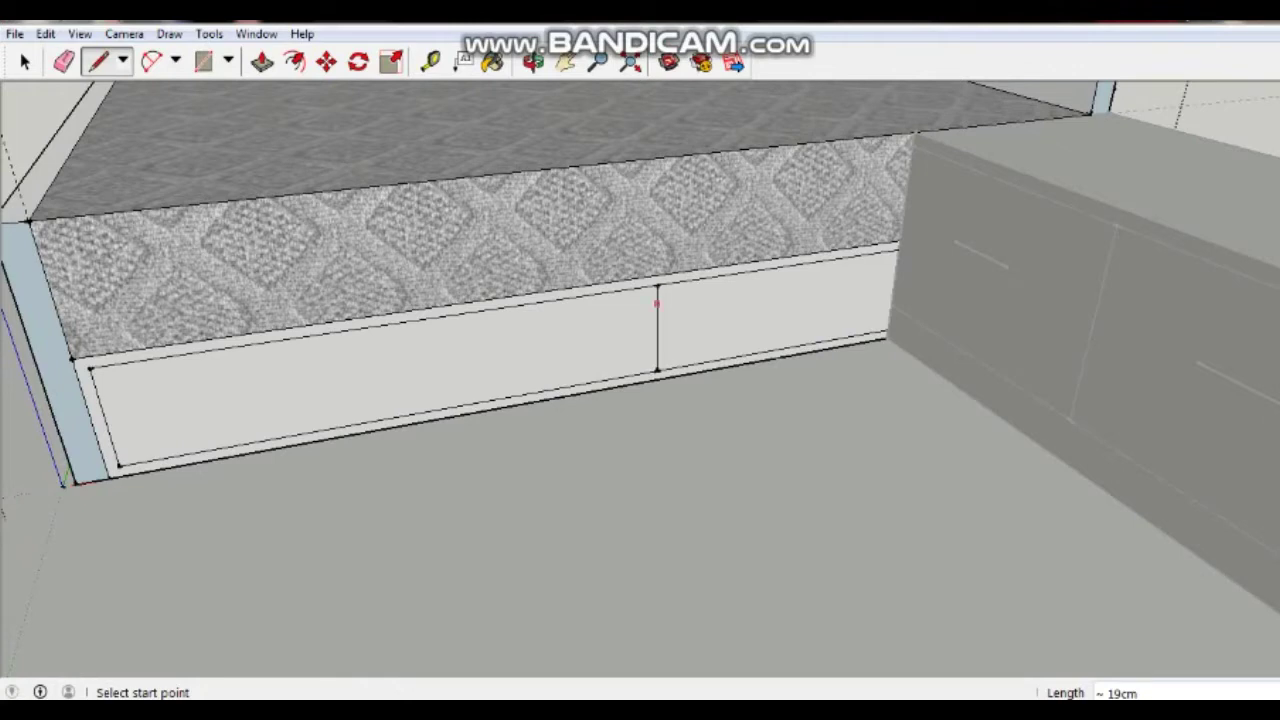
pyautogui.click(25, 62)
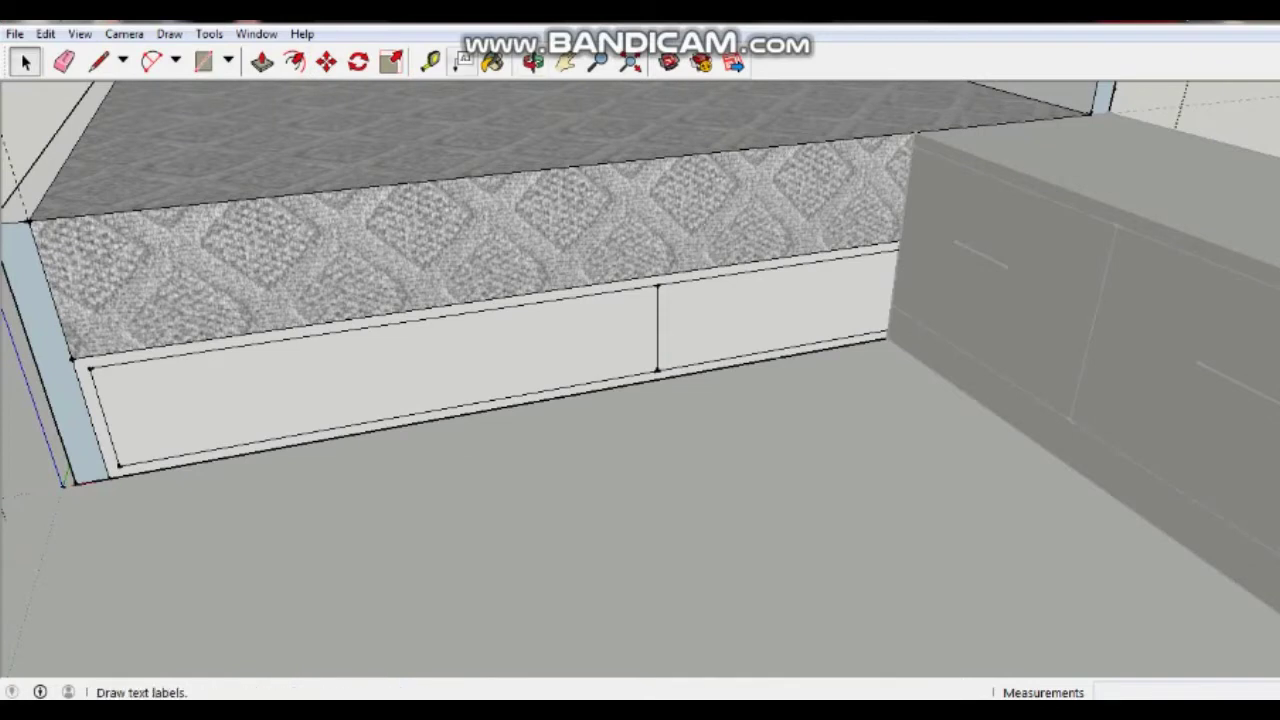
# Step: Erase the vertical divider and mark a 50 cm guide point along the panel's bottom edge
pyautogui.click(430, 61)
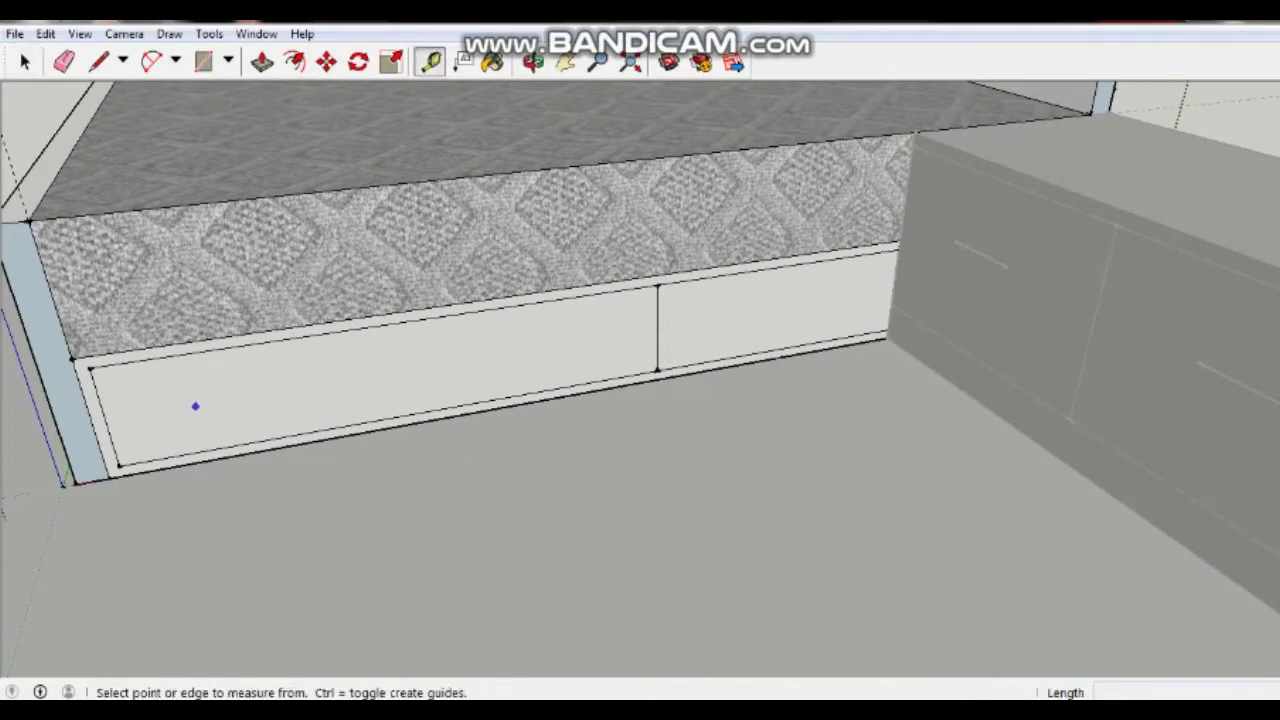
pyautogui.press('e')
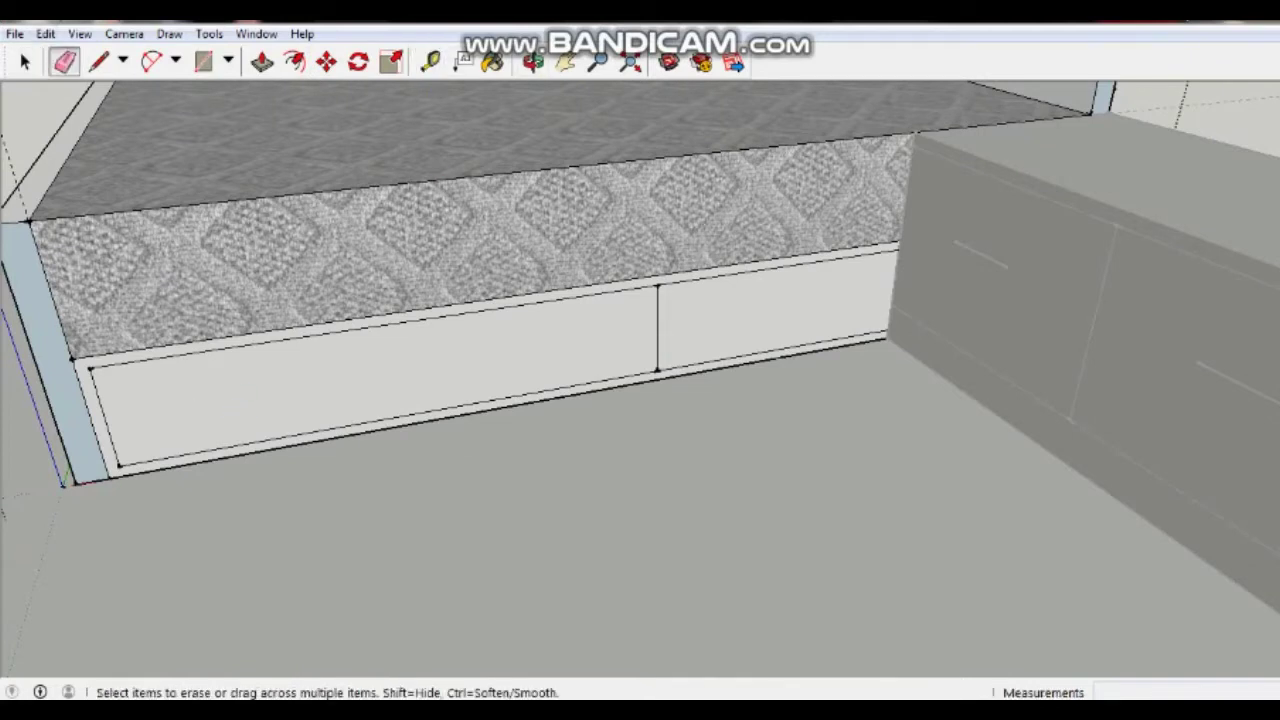
pyautogui.click(657, 330)
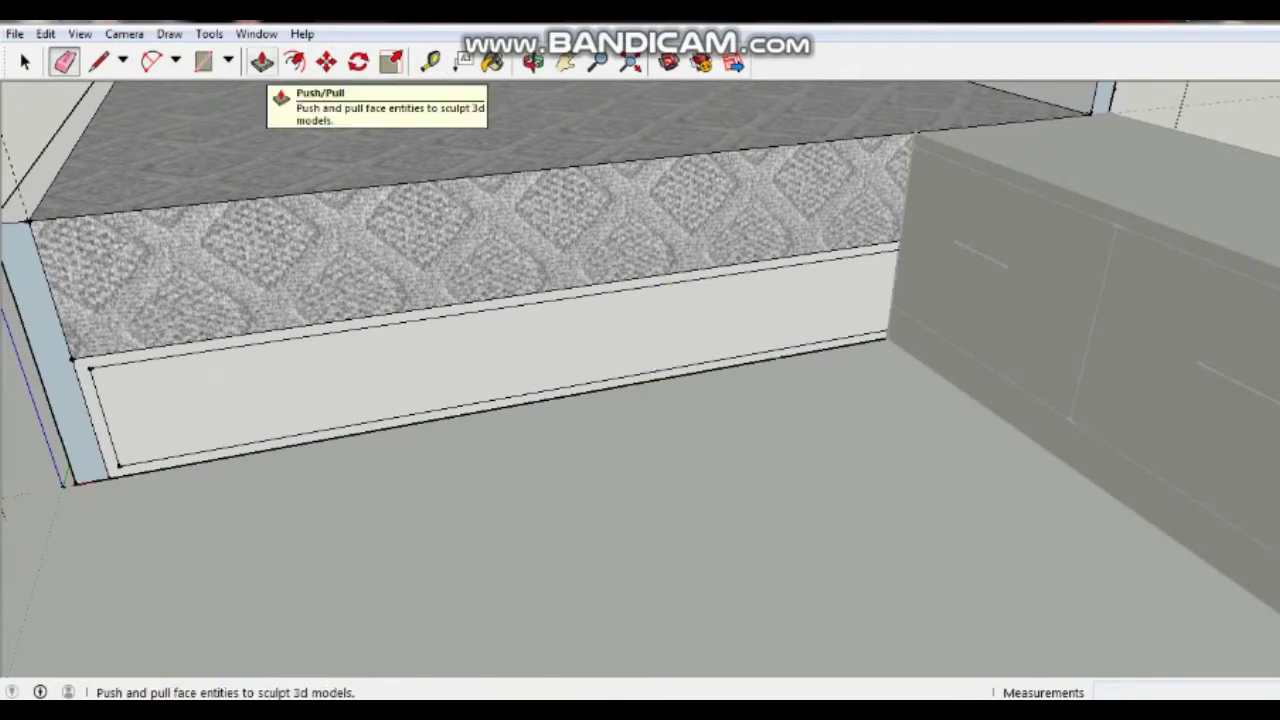
pyautogui.click(430, 62)
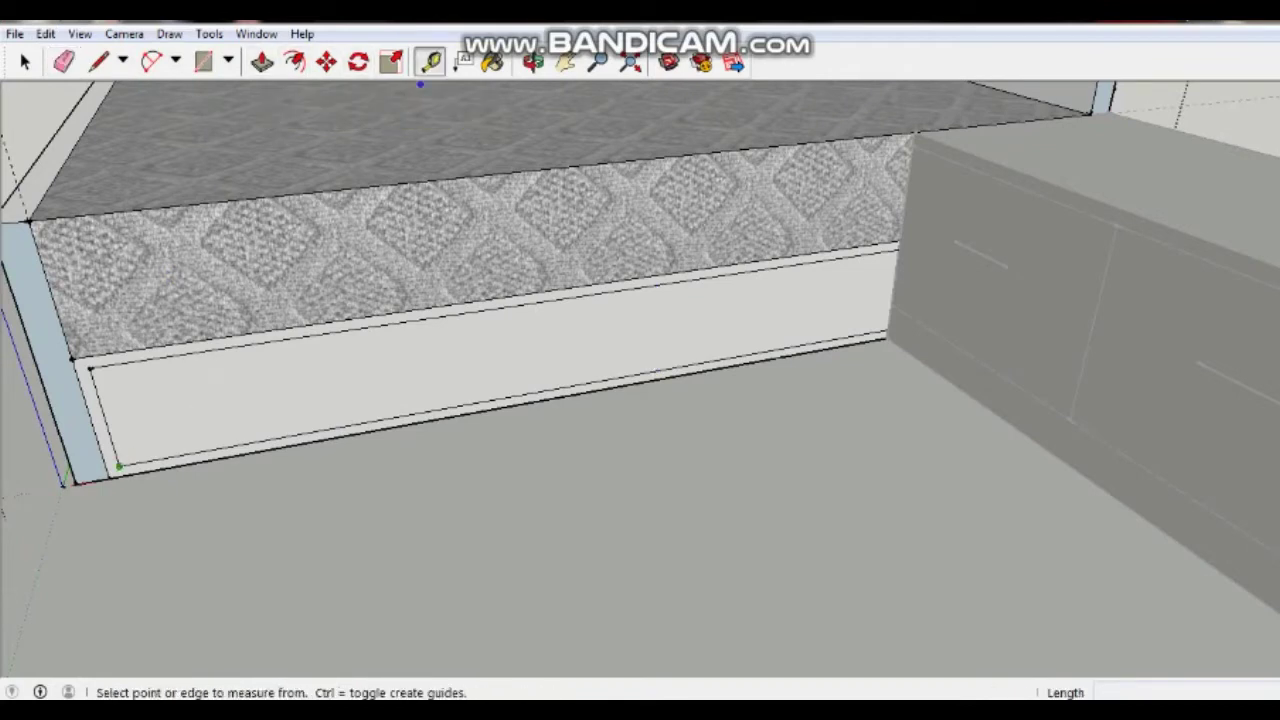
pyautogui.click(118, 466)
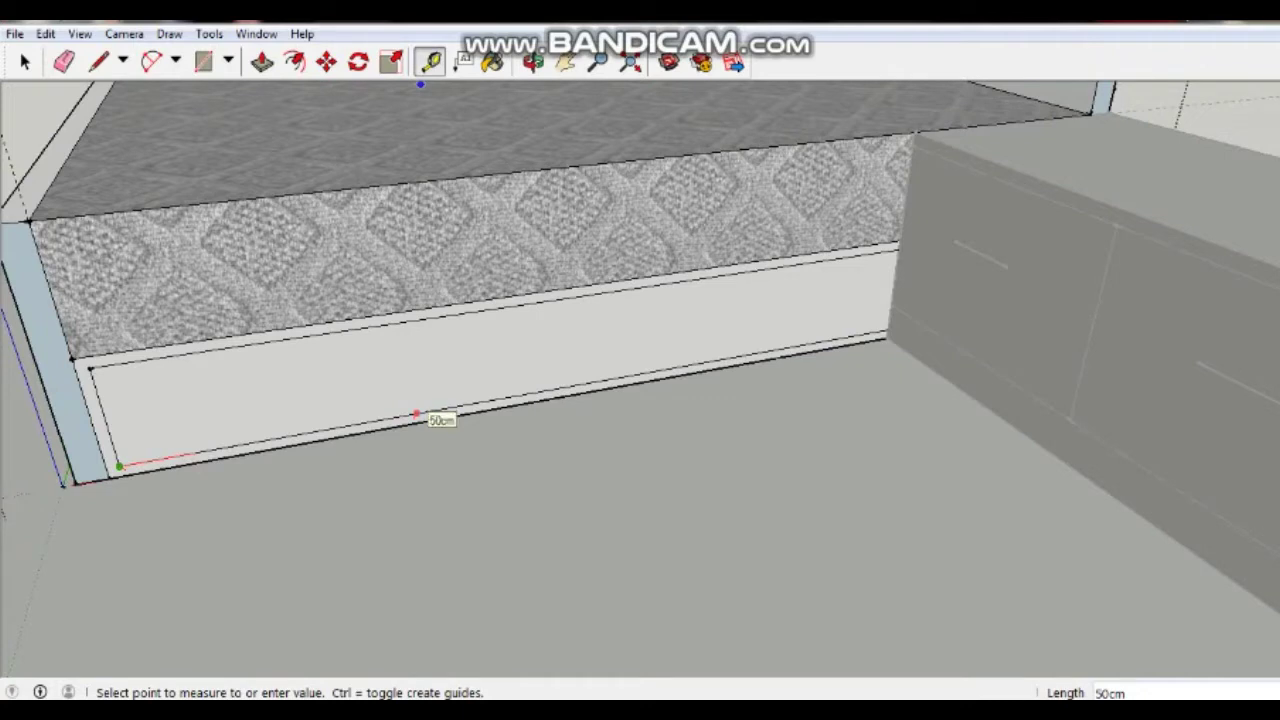
pyautogui.click(416, 414)
pyautogui.click(416, 413)
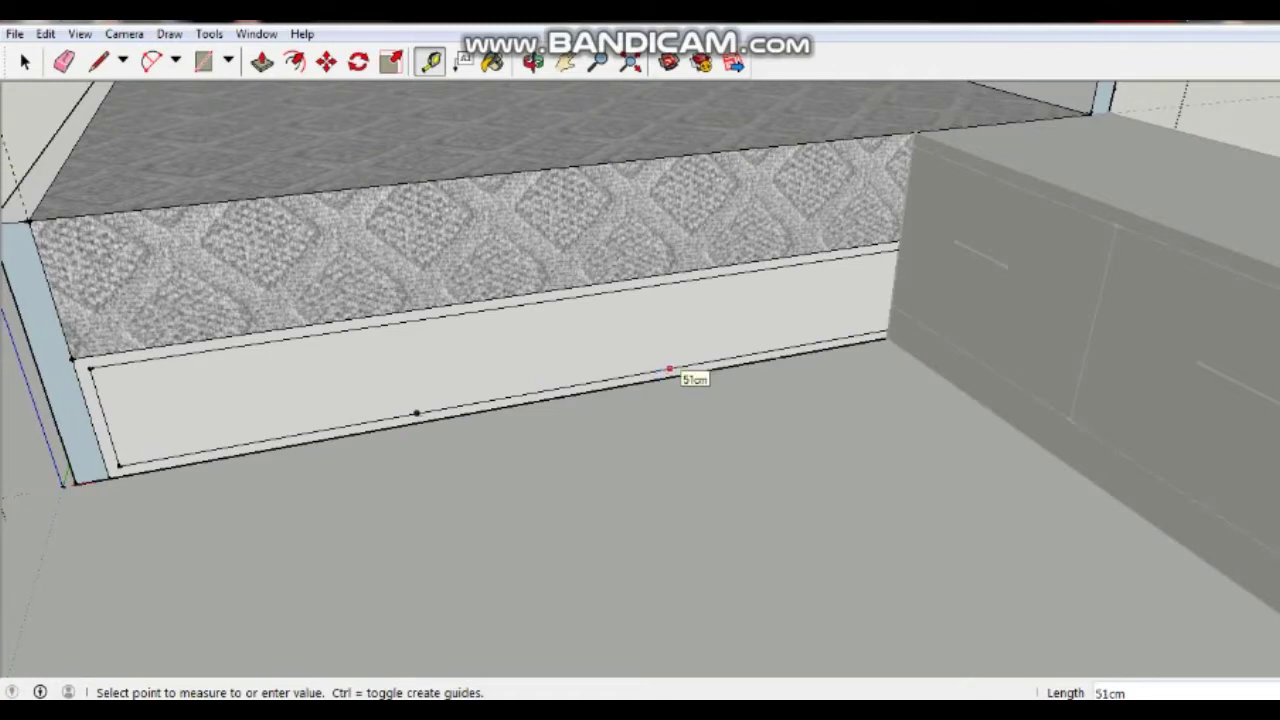
pyautogui.write('50')
pyautogui.press('Return')
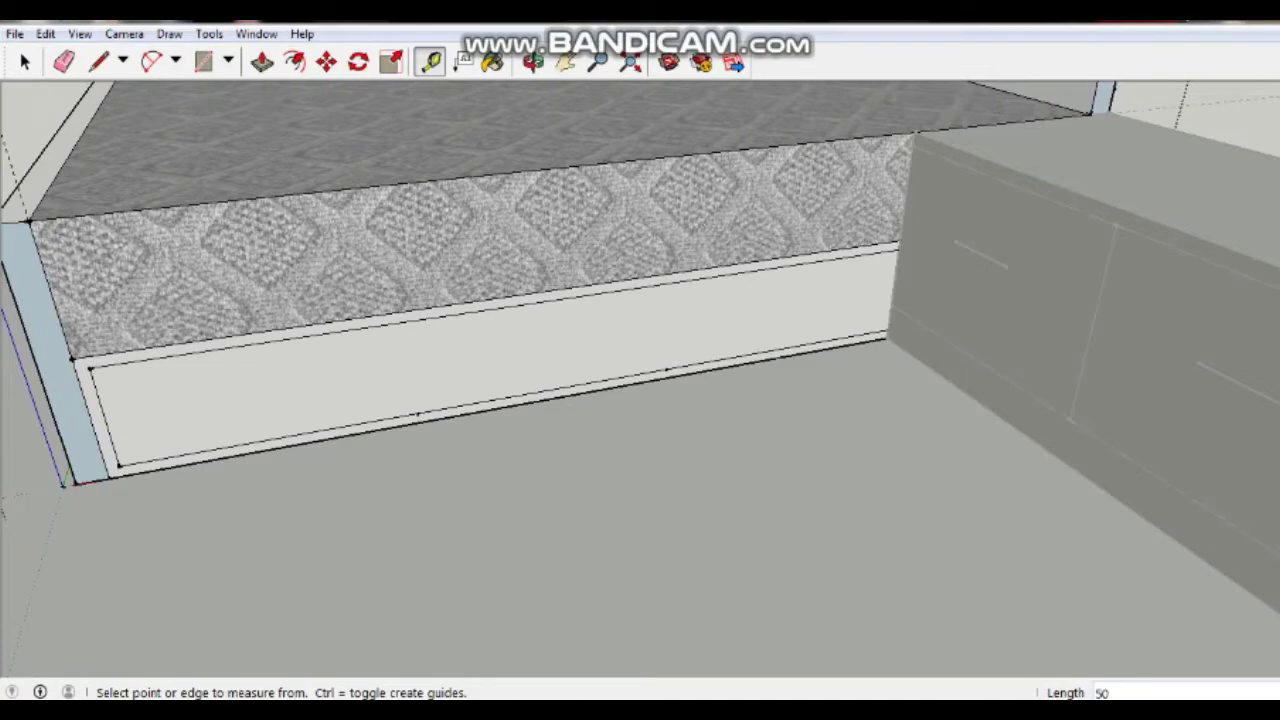
# Step: Place another guide point 2 cm further along the bottom edge
pyautogui.moveTo(671, 417); pyautogui.dragTo(940, 432, button='middle')
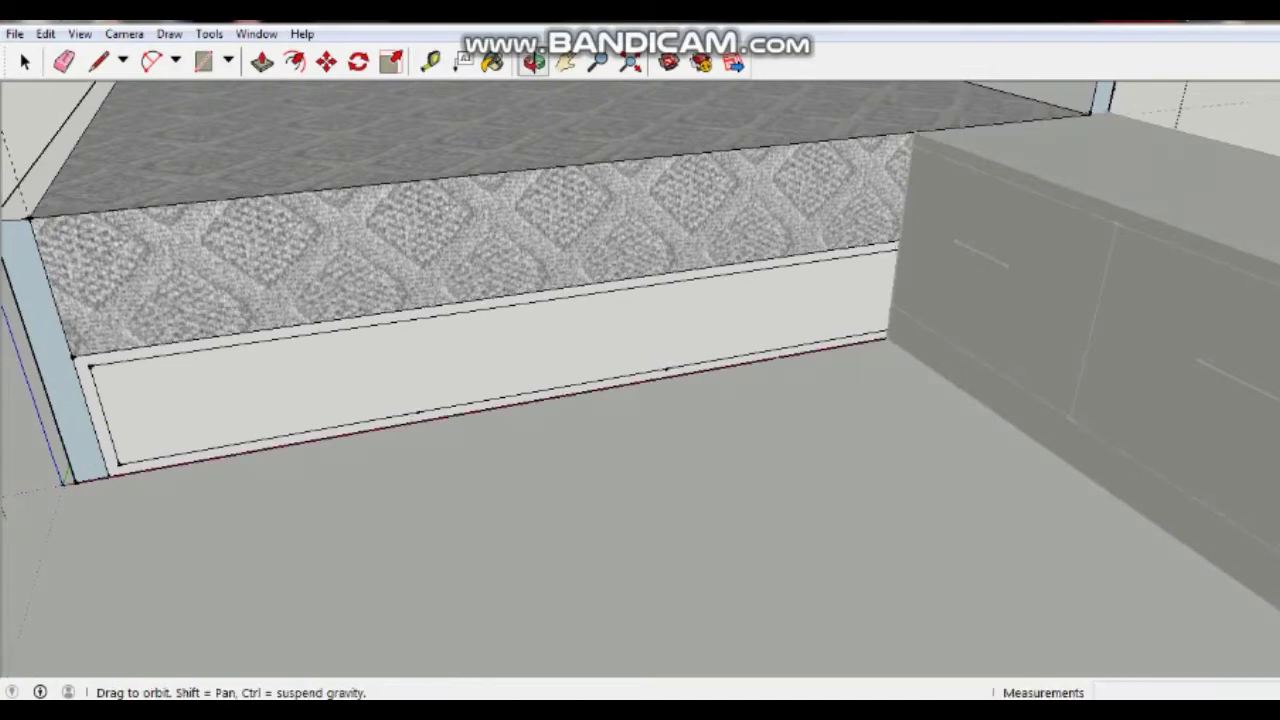
pyautogui.moveTo(700, 400); pyautogui.dragTo(686, 380, button='middle')
pyautogui.press('t')
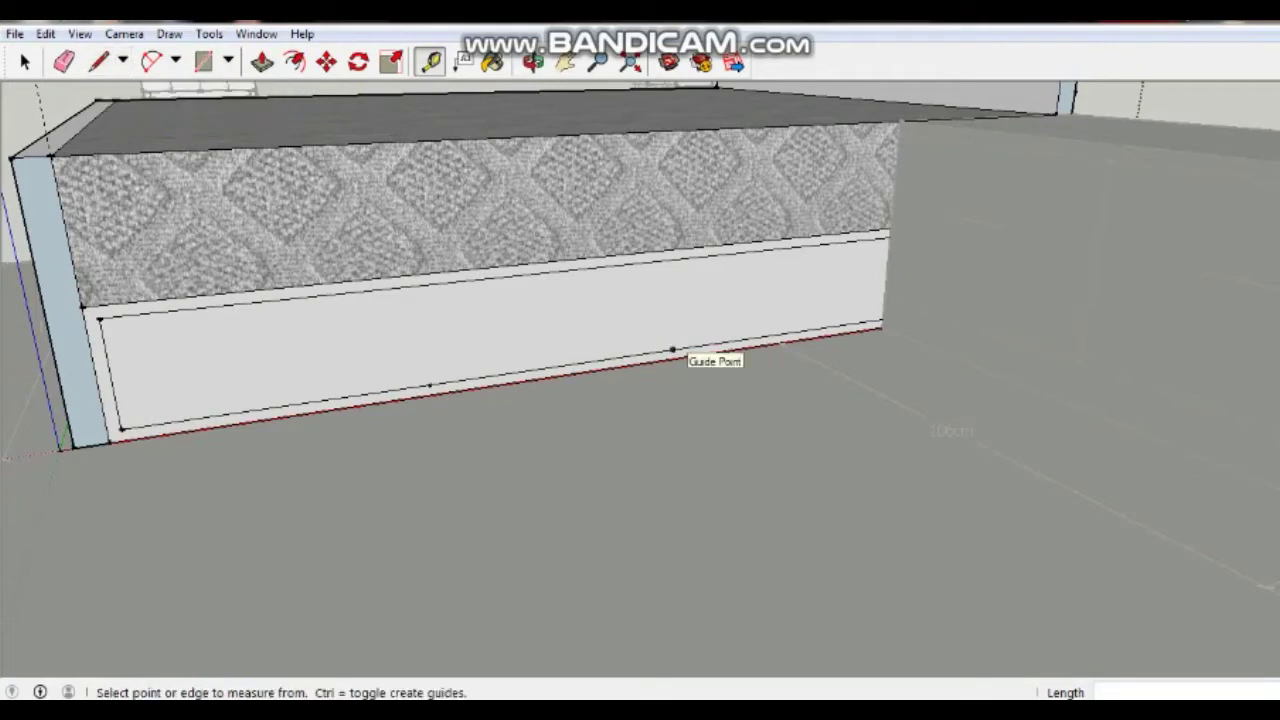
pyautogui.click(673, 349)
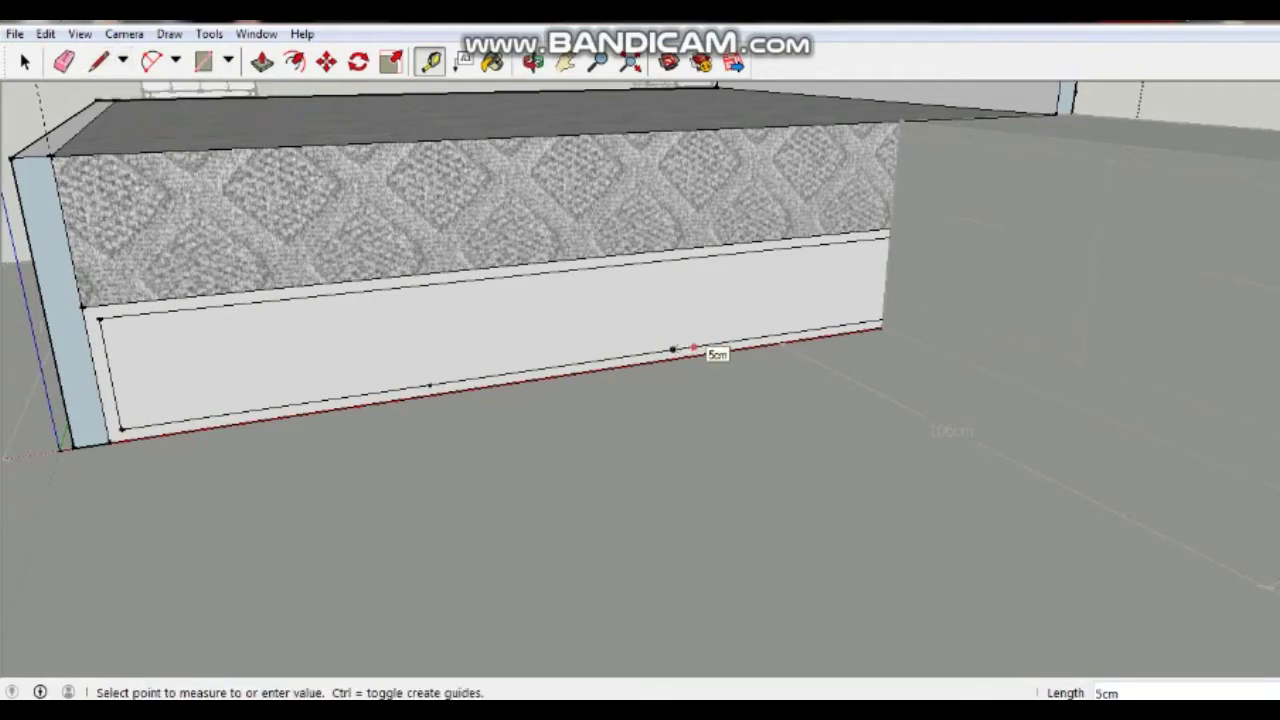
pyautogui.write('2')
pyautogui.press('Return')
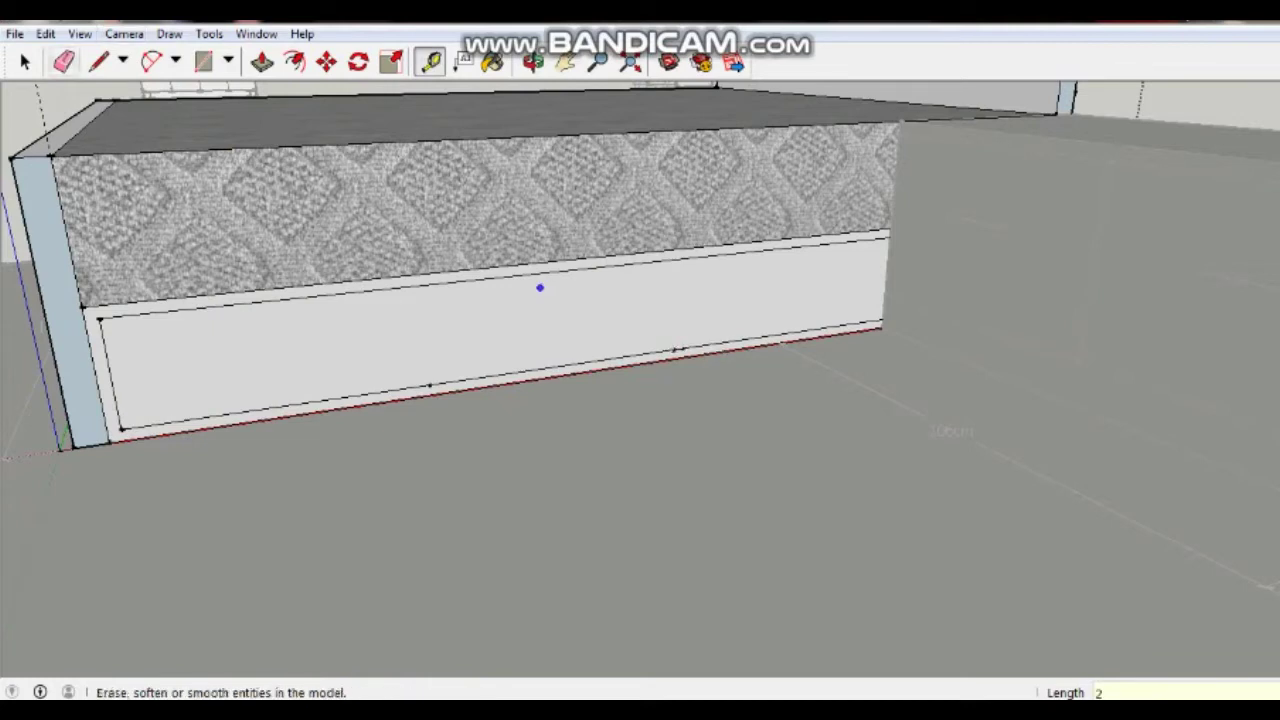
pyautogui.click(98, 62)
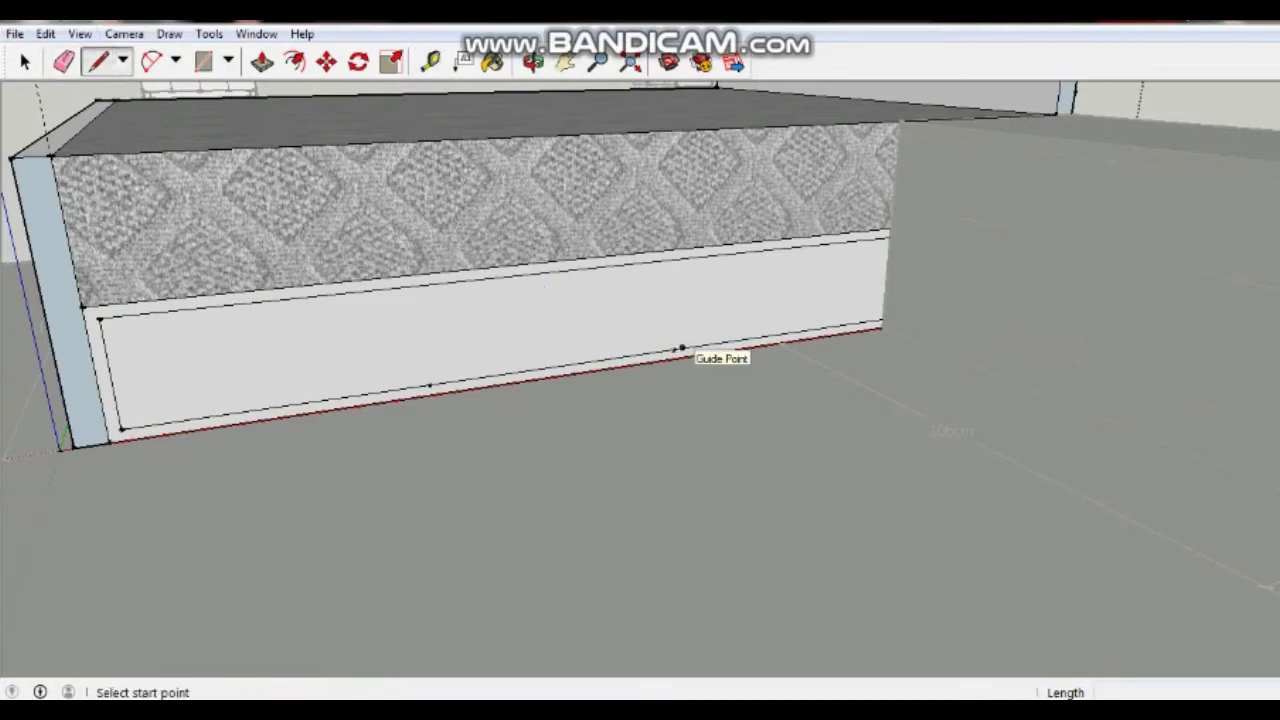
# Step: Draw two vertical dividers 2 cm apart from the band's bottom edge to its top edge
pyautogui.click(681, 348)
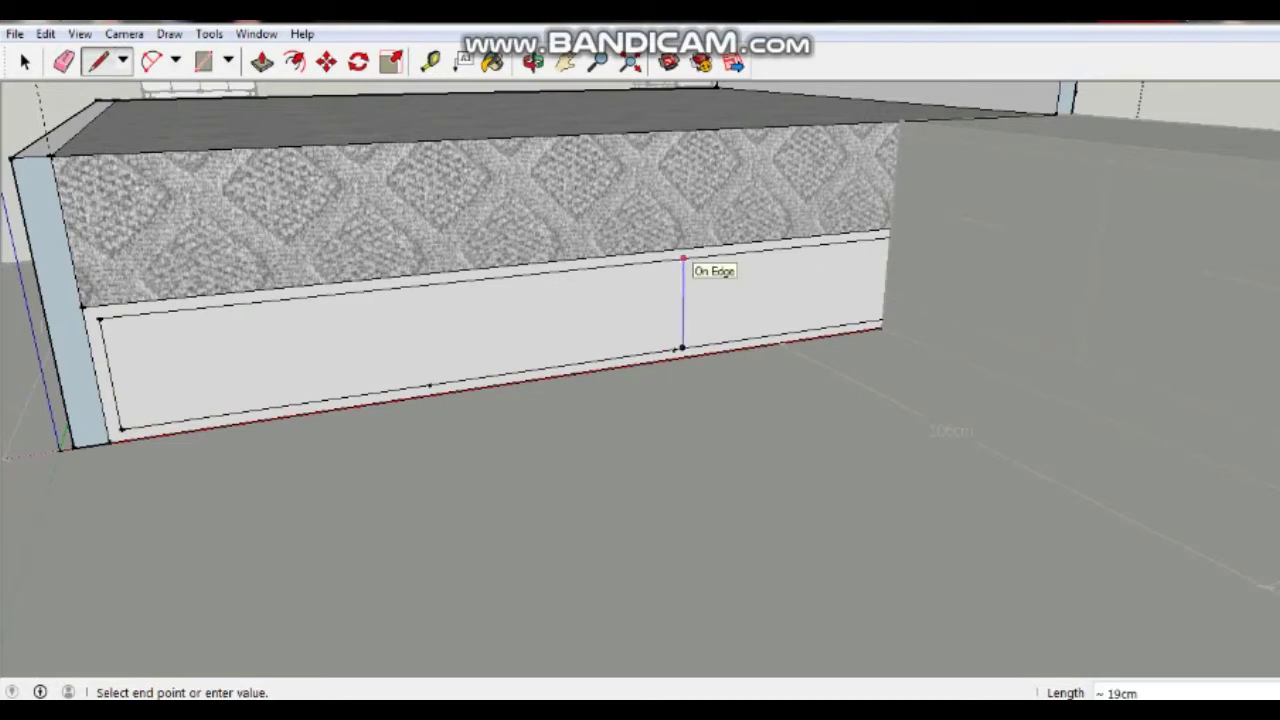
pyautogui.click(683, 259)
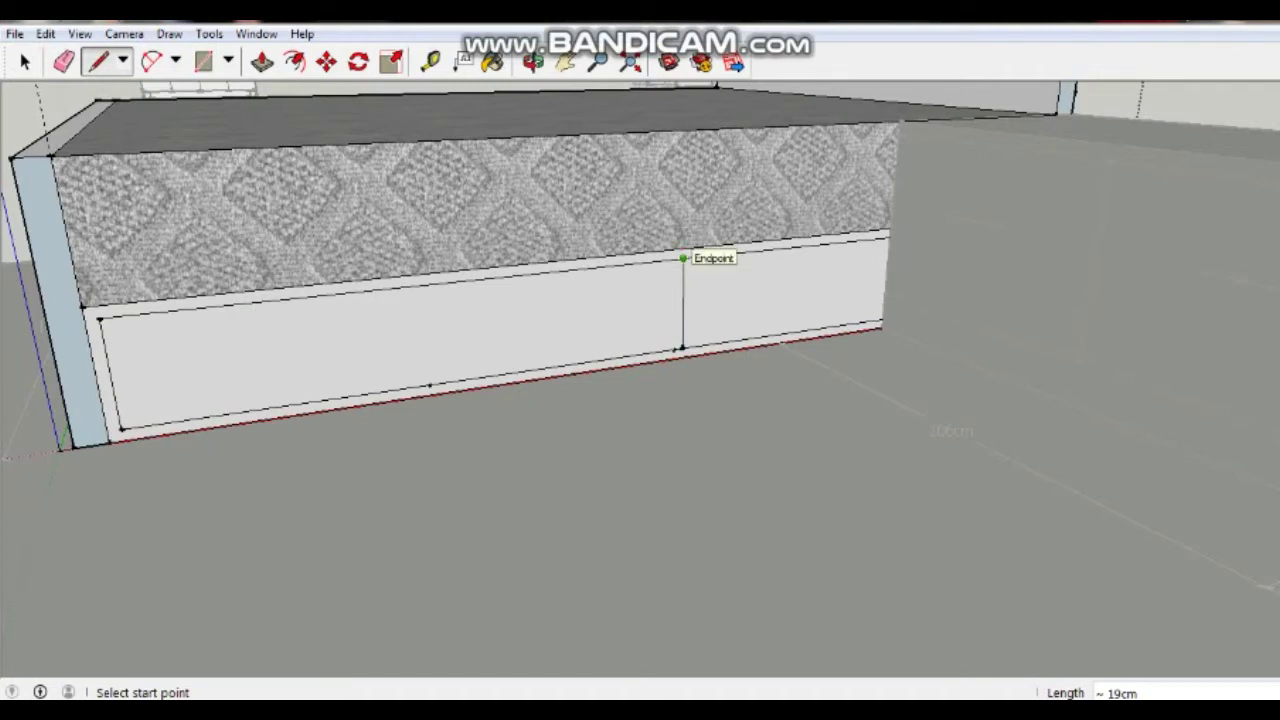
pyautogui.click(683, 259)
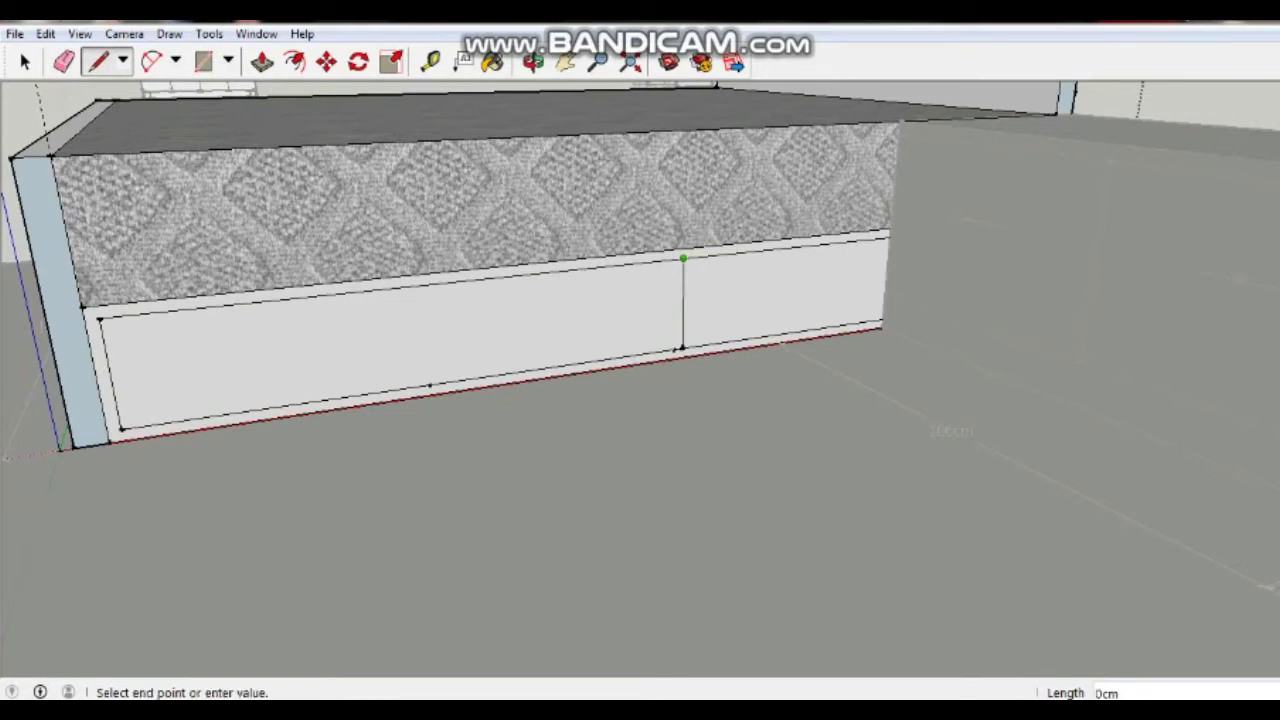
pyautogui.click(683, 249)
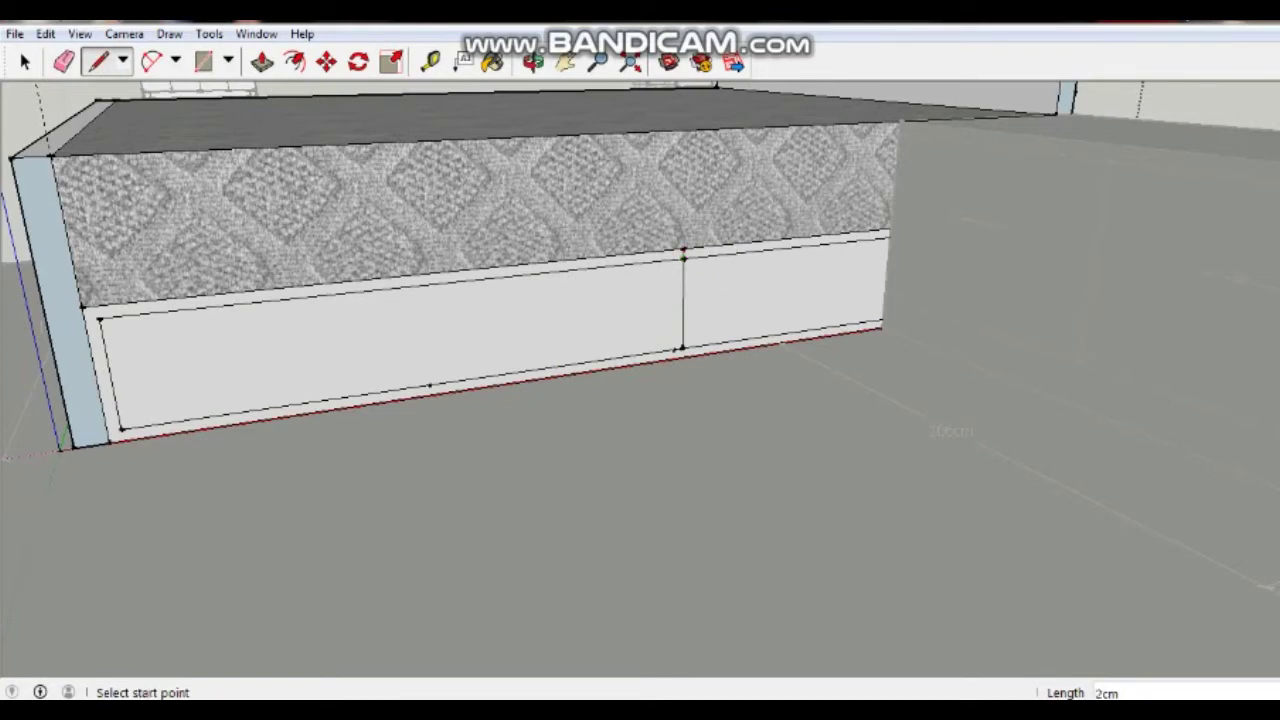
pyautogui.click(681, 348)
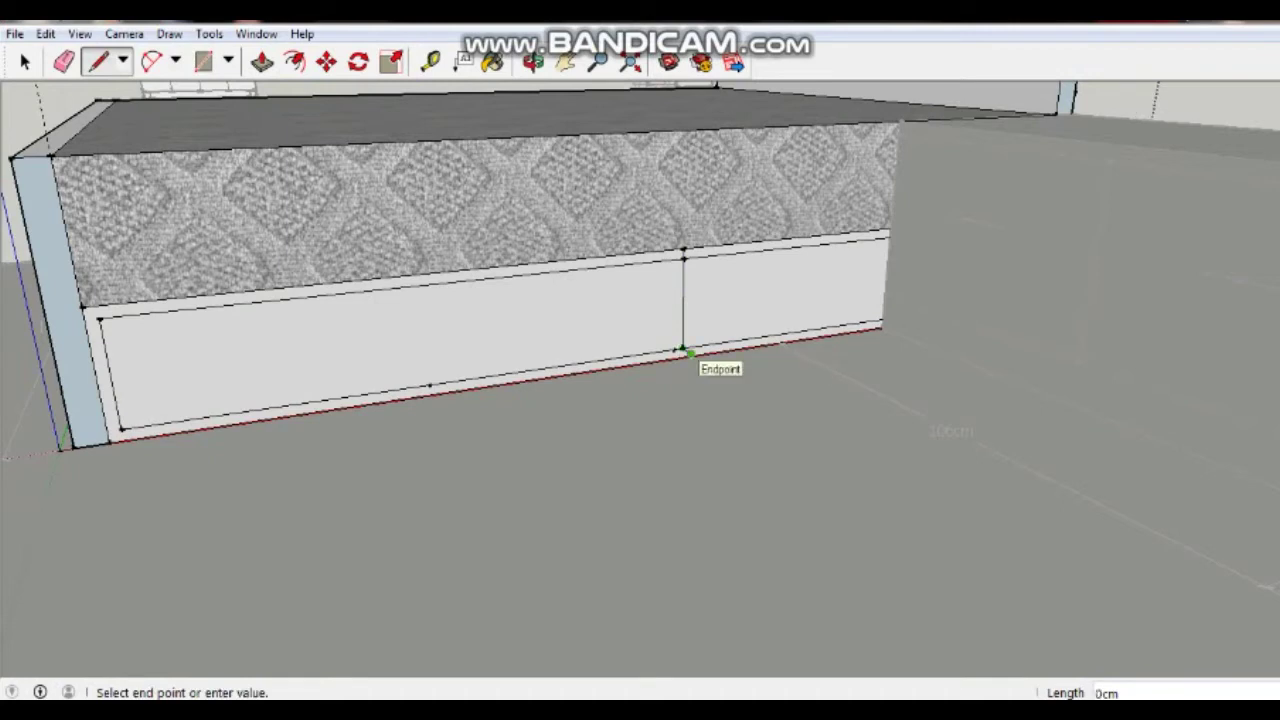
pyautogui.click(684, 352)
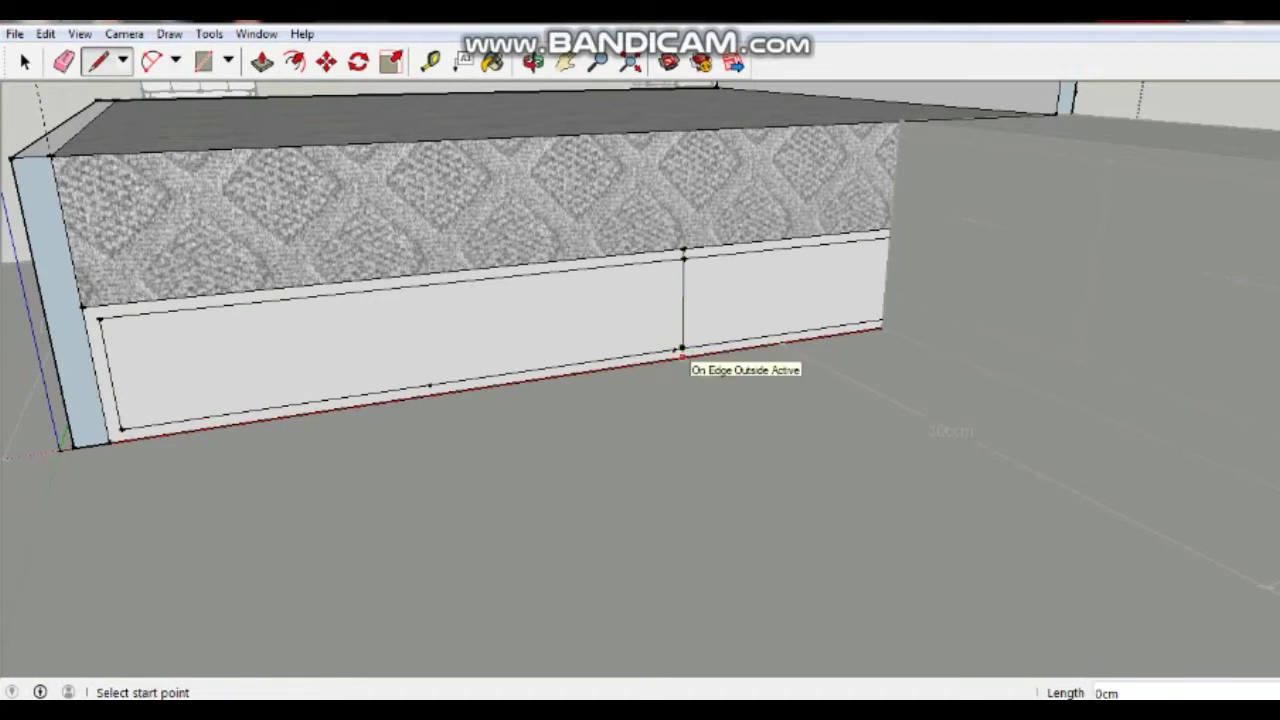
pyautogui.click(681, 355)
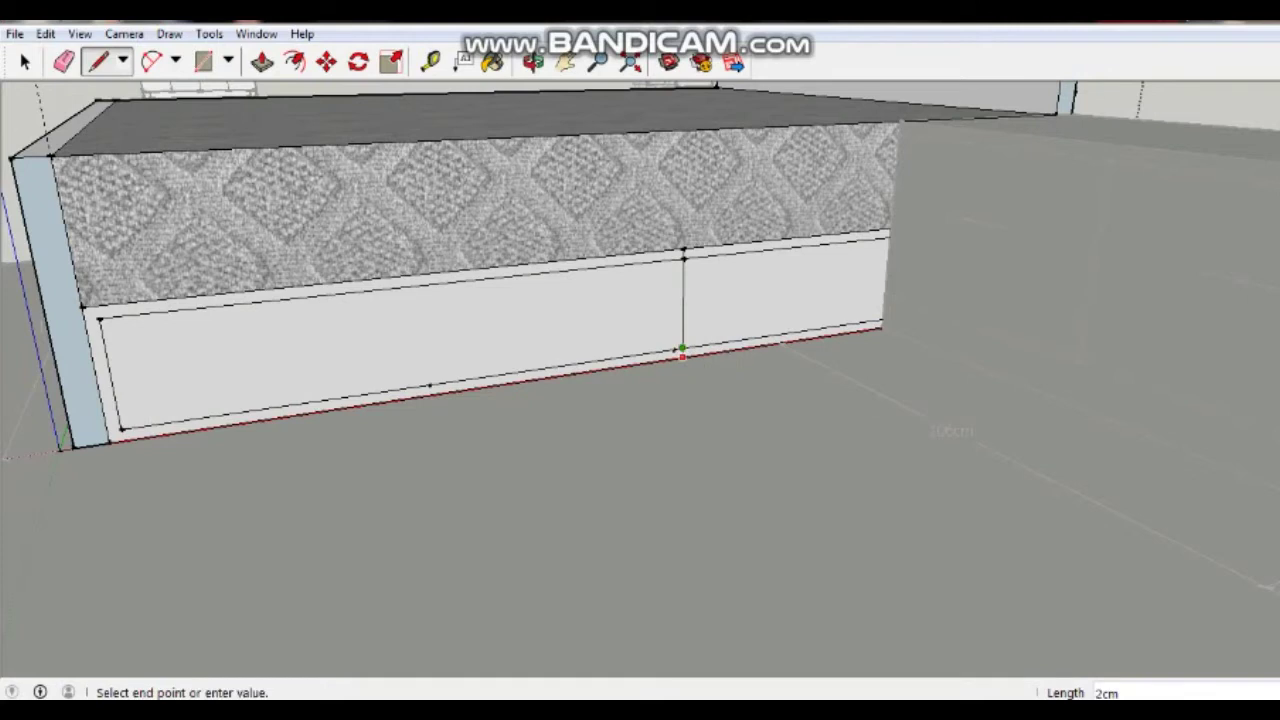
pyautogui.click(681, 352)
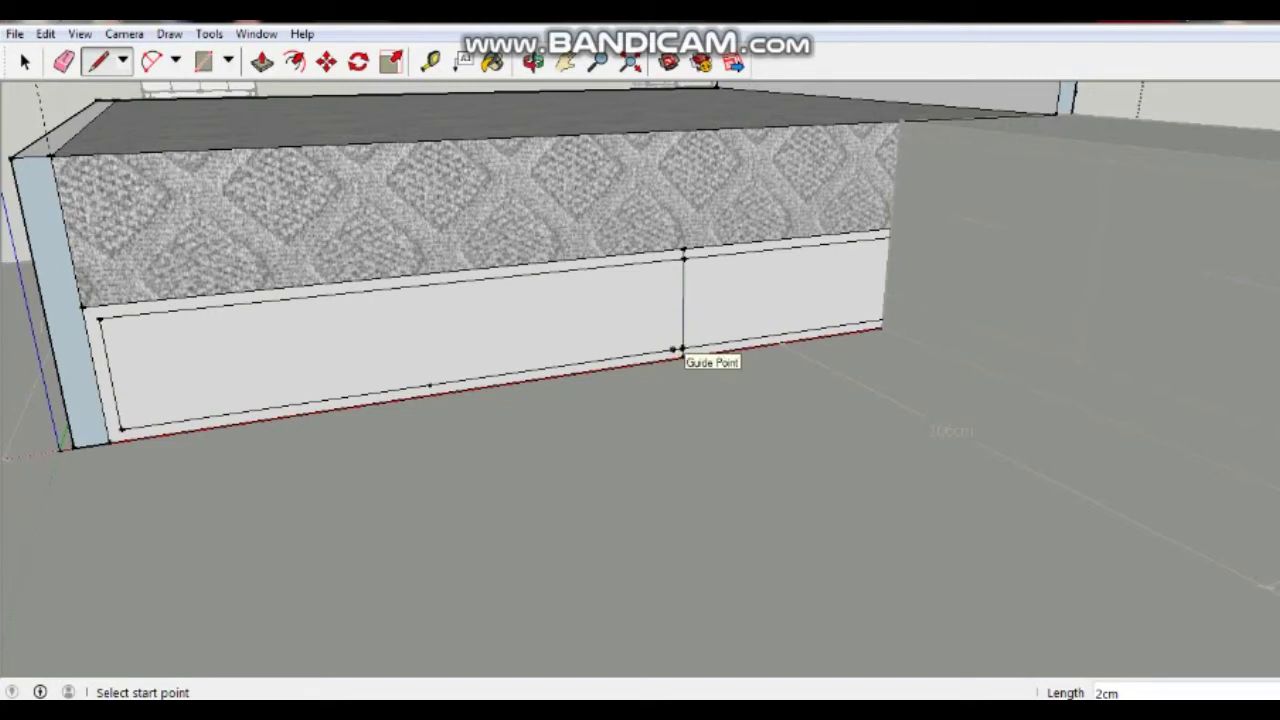
pyautogui.click(675, 351)
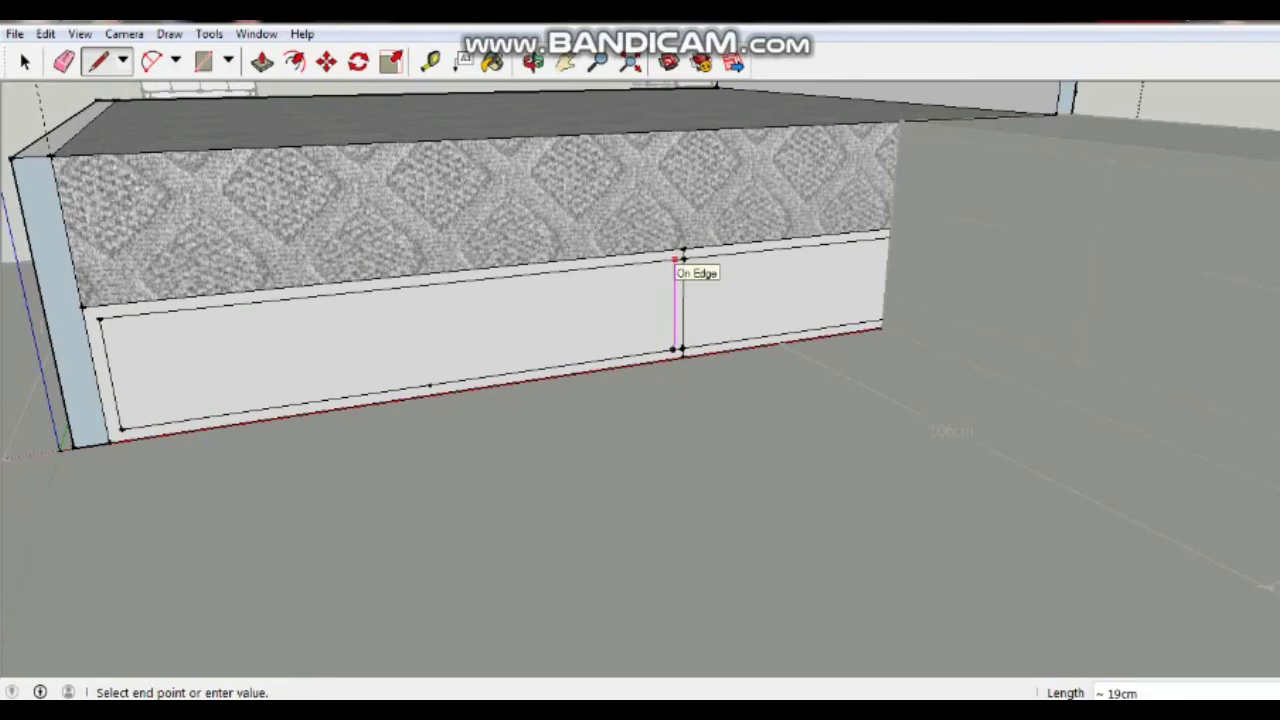
pyautogui.click(675, 259)
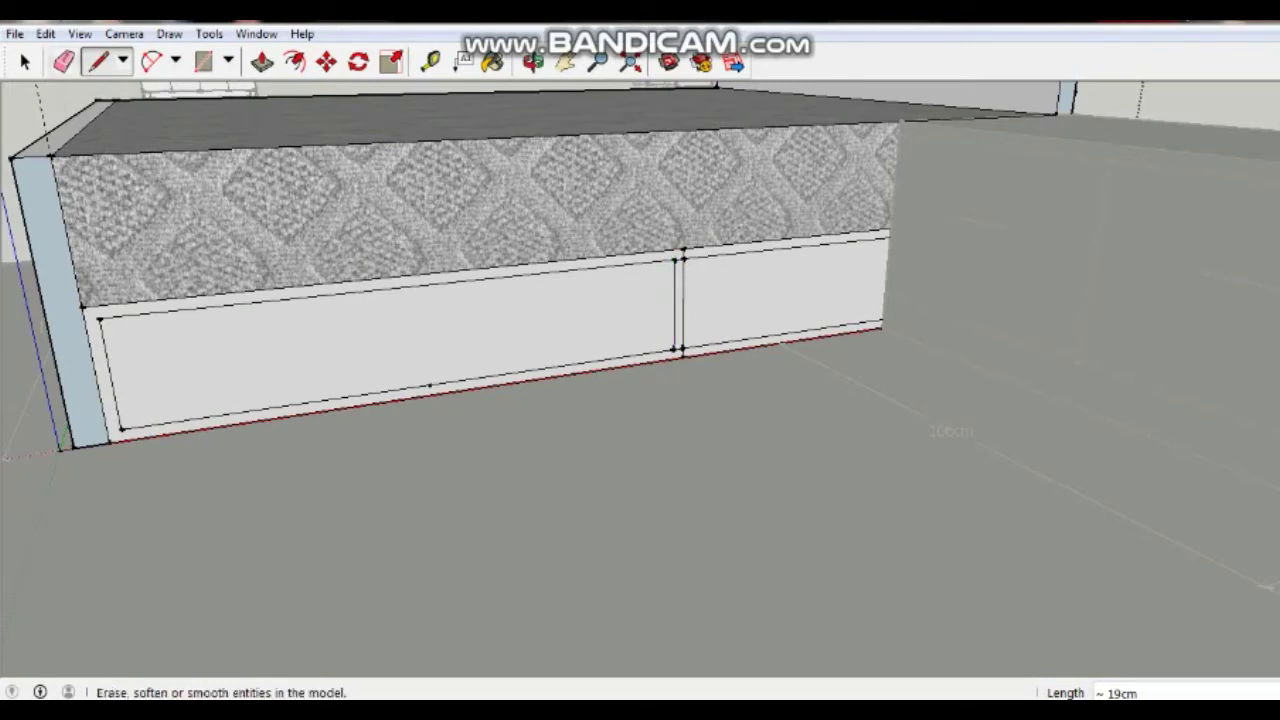
pyautogui.click(63, 61)
# Step: Erase the right panel's upper and lower inner edges and the leftover short corner edge
pyautogui.scroll(1, 729, 270)
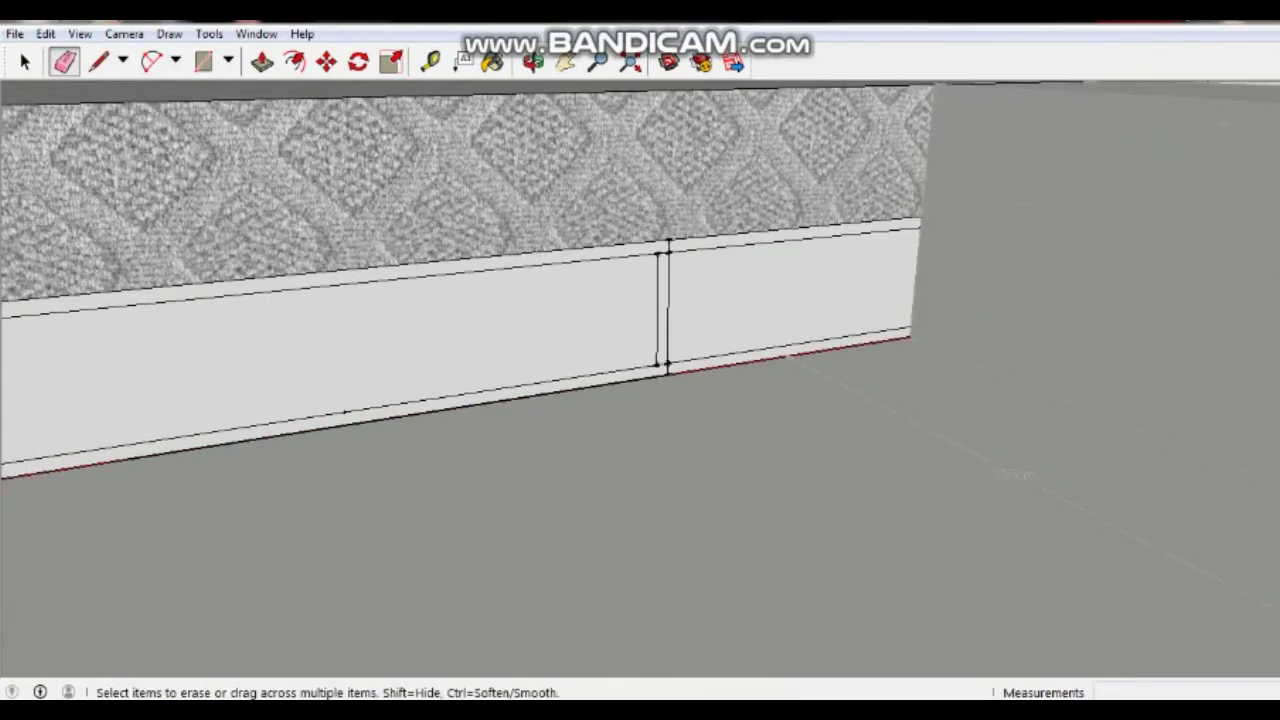
pyautogui.scroll(1, 729, 270)
pyautogui.click(810, 229)
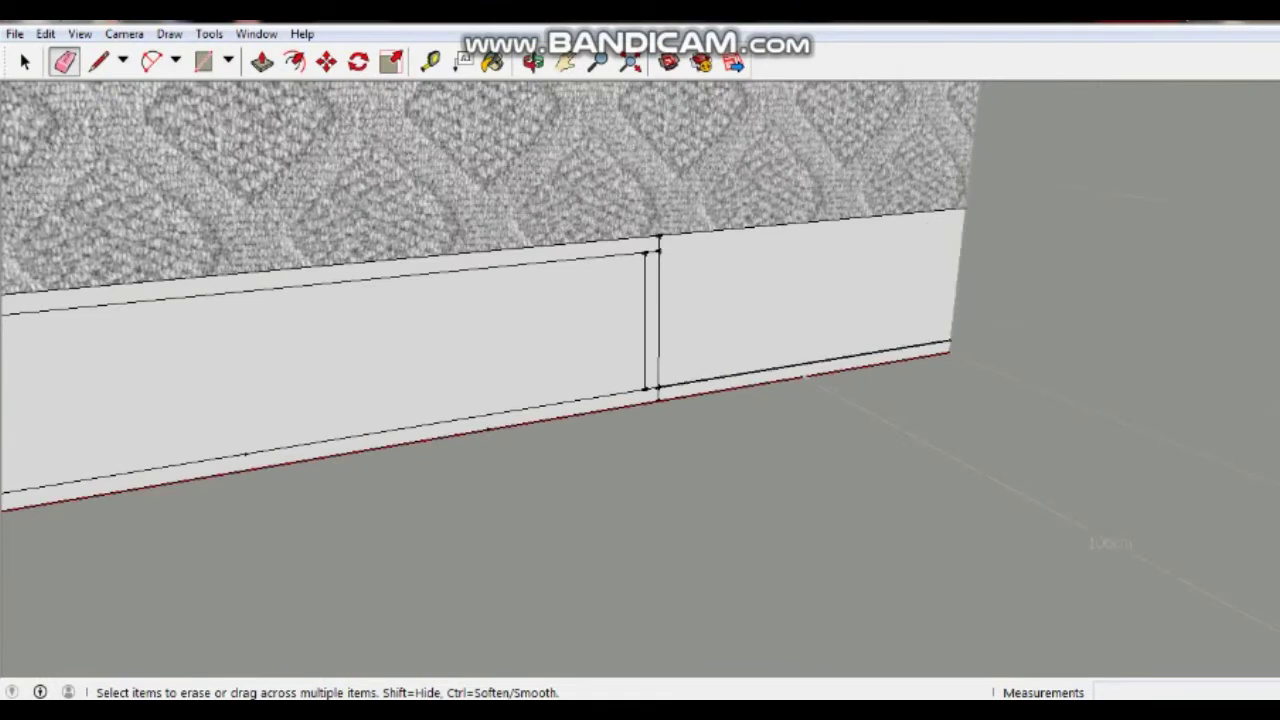
pyautogui.click(805, 366)
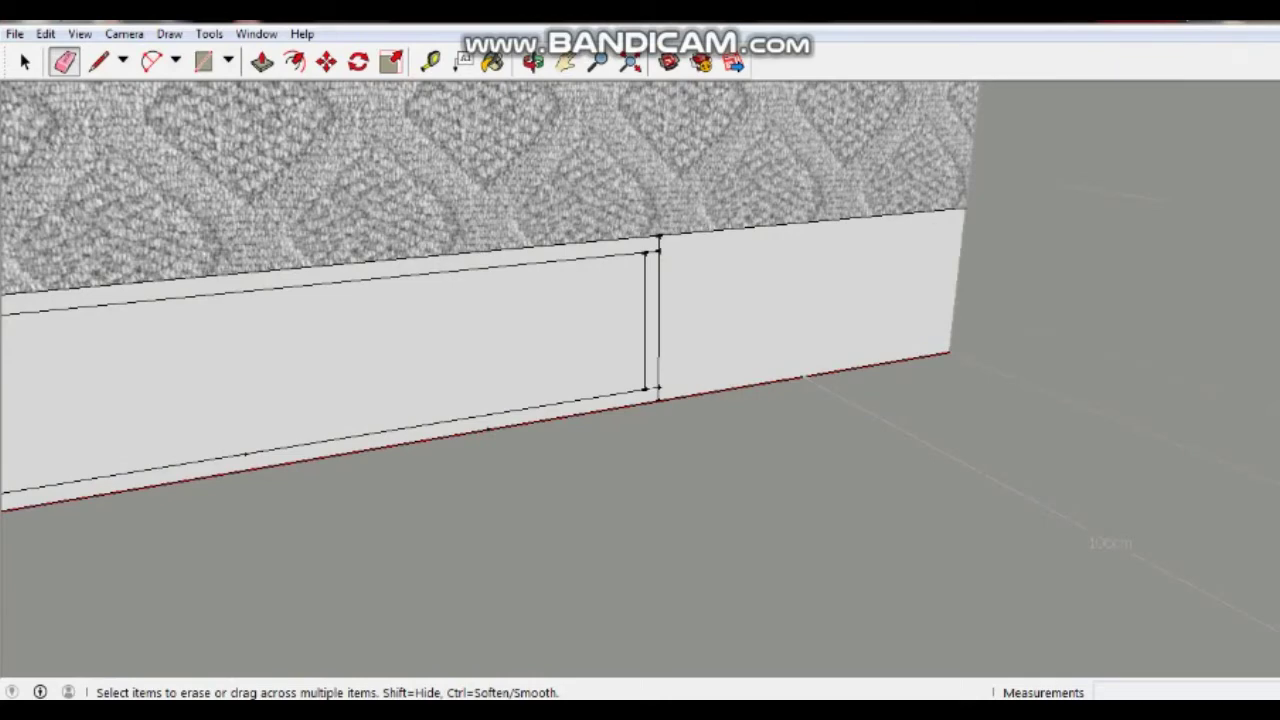
pyautogui.click(652, 252)
pyautogui.scroll(1, 667, 375)
pyautogui.scroll(1, 667, 375)
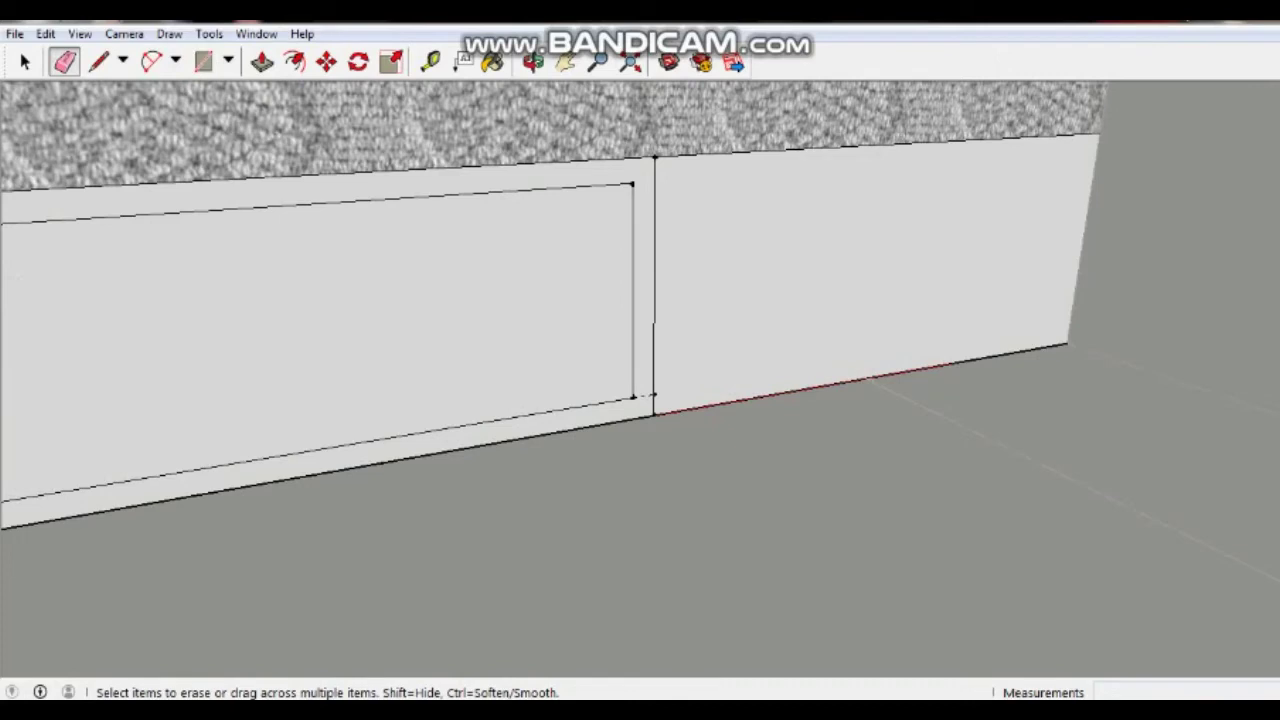
pyautogui.scroll(4, 640, 395)
pyautogui.scroll(1, 640, 395)
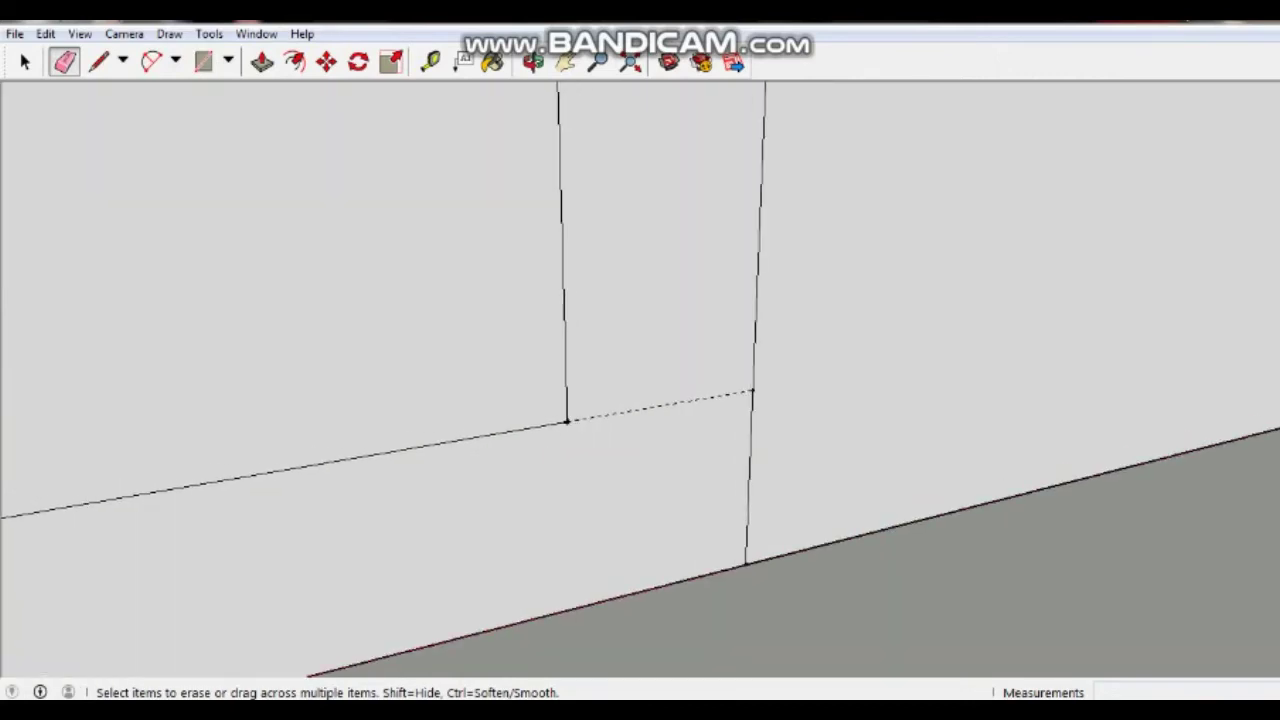
pyautogui.scroll(1, 640, 395)
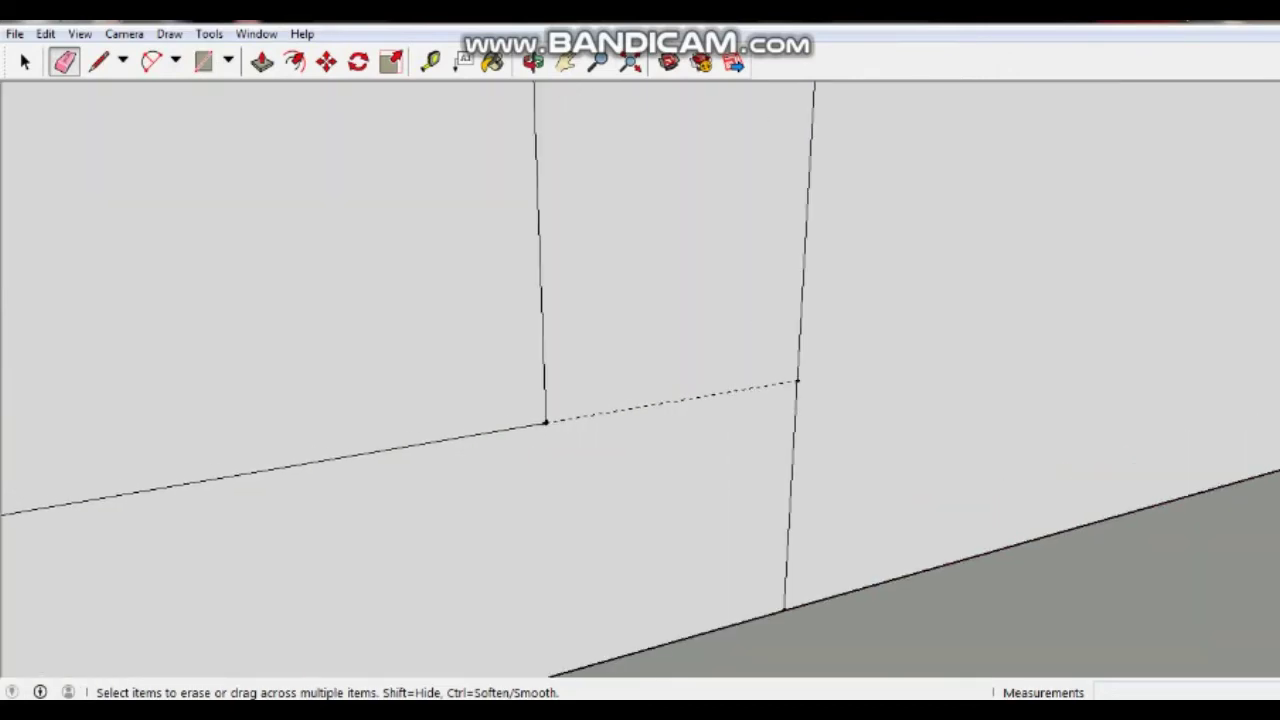
pyautogui.scroll(2, 657, 409)
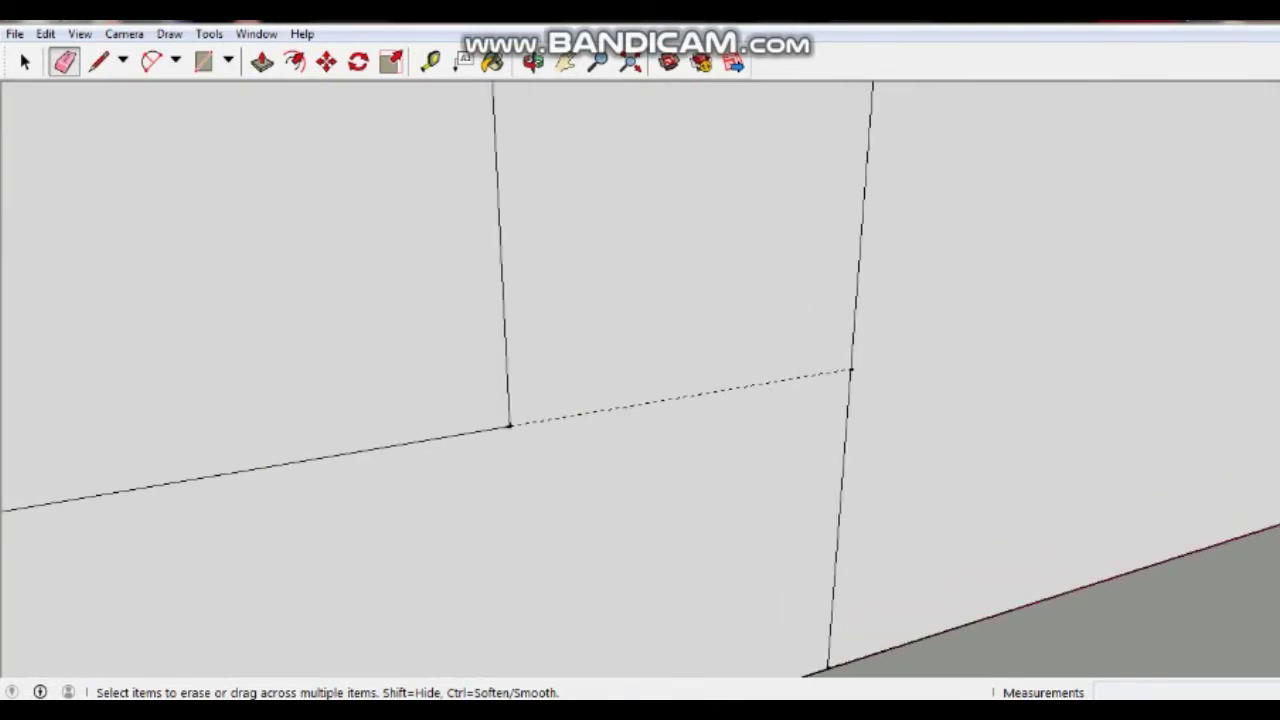
pyautogui.scroll(-2, 695, 428)
pyautogui.scroll(-2, 695, 428)
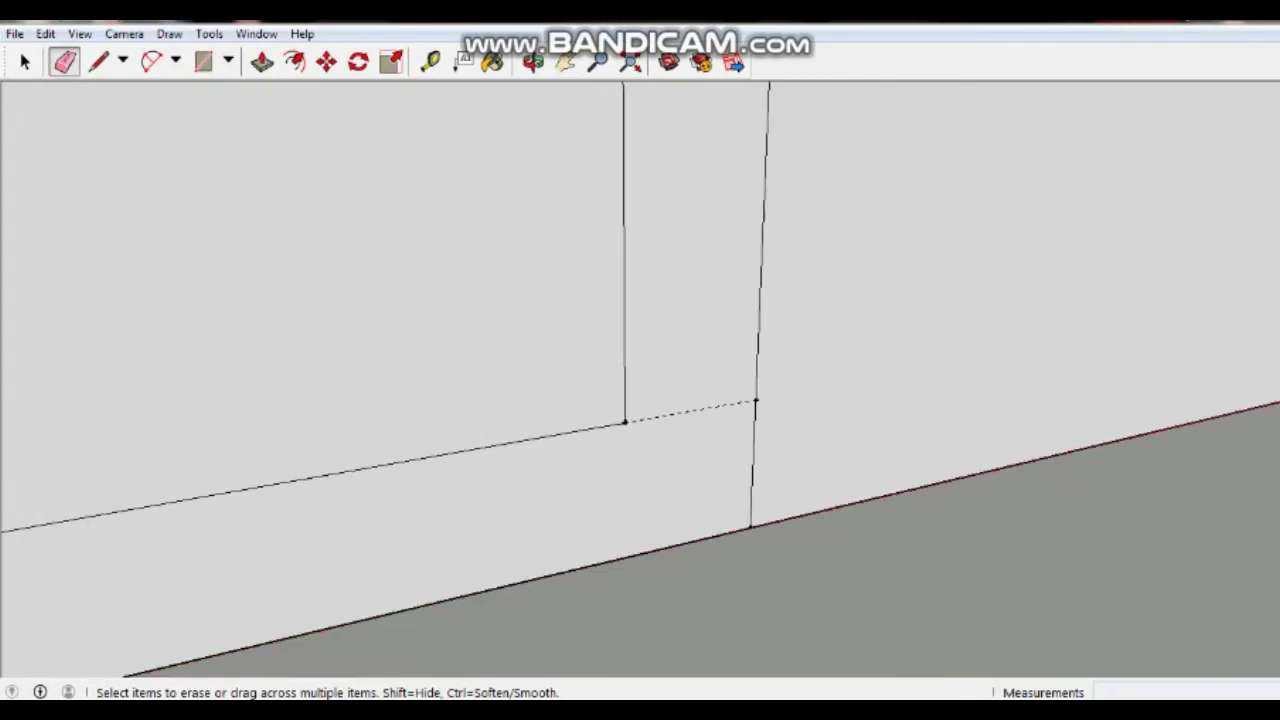
pyautogui.scroll(-2, 695, 428)
pyautogui.scroll(-2, 695, 428)
pyautogui.scroll(-2, 700, 430)
pyautogui.scroll(-2, 700, 430)
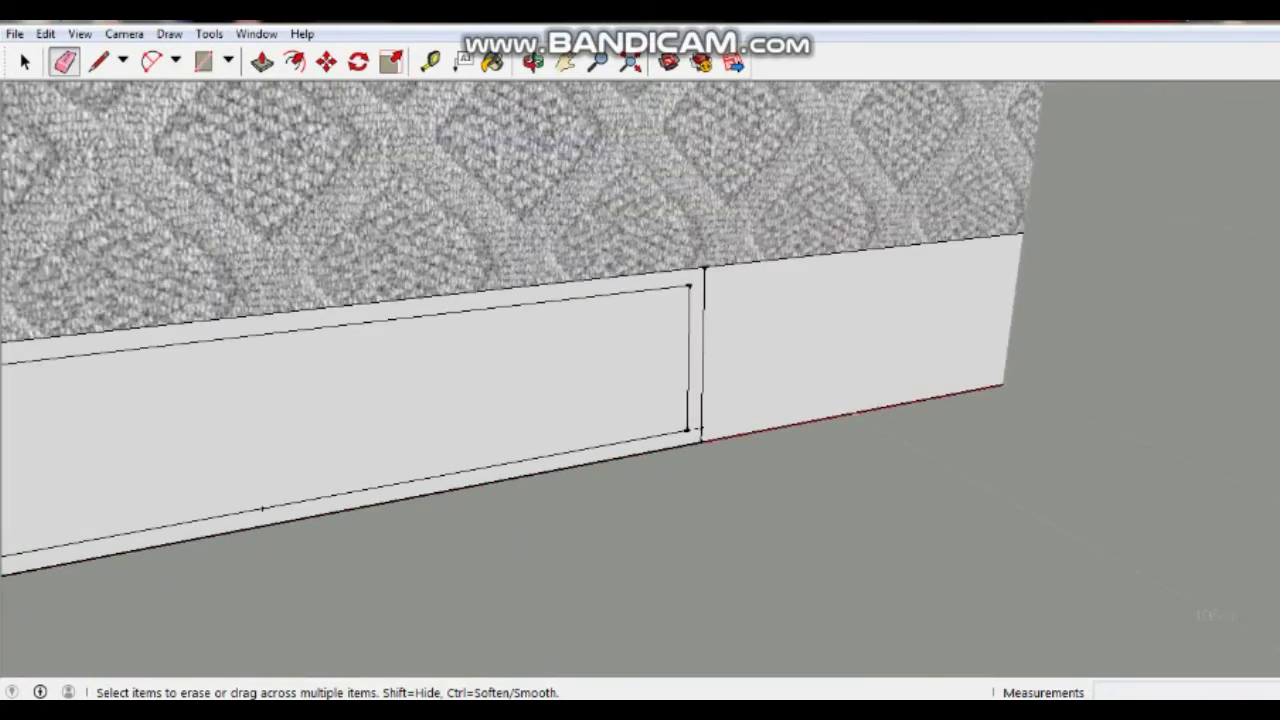
pyautogui.scroll(-2, 700, 430)
pyautogui.scroll(-2, 700, 430)
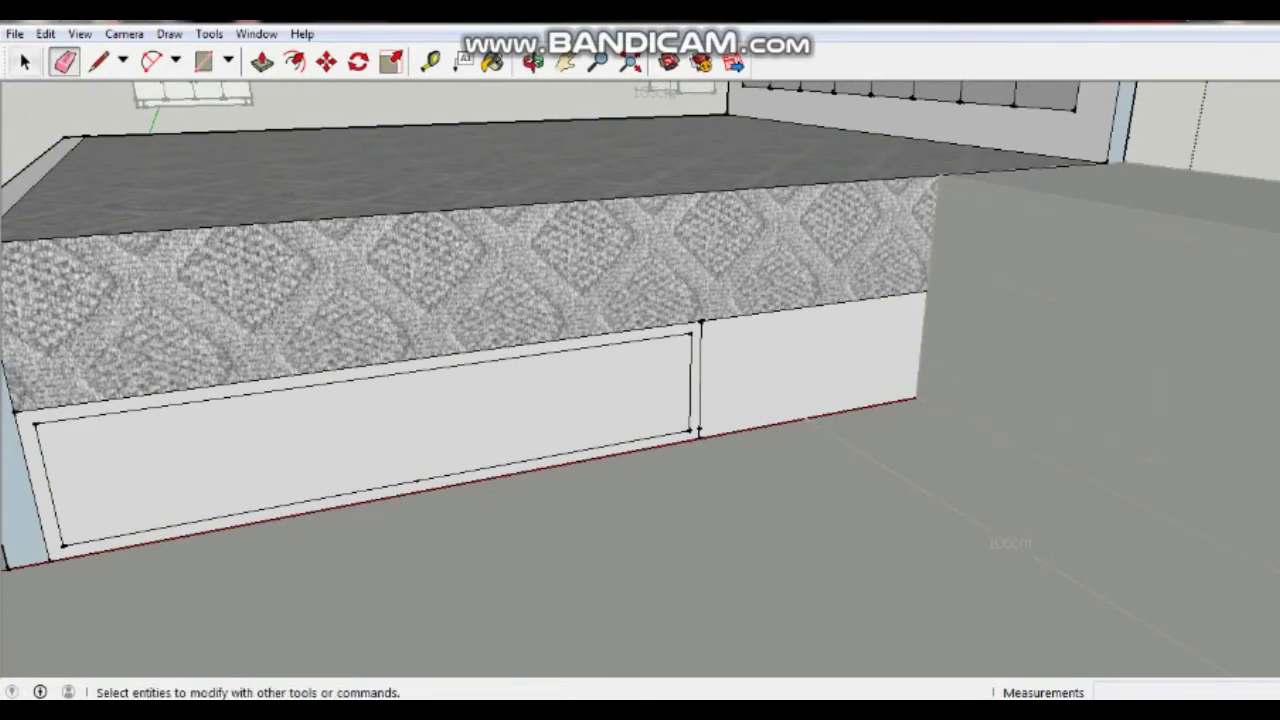
# Step: Select the mattress top, the carpet-textured front and the inset drawer front faces to check them
pyautogui.click(25, 62)
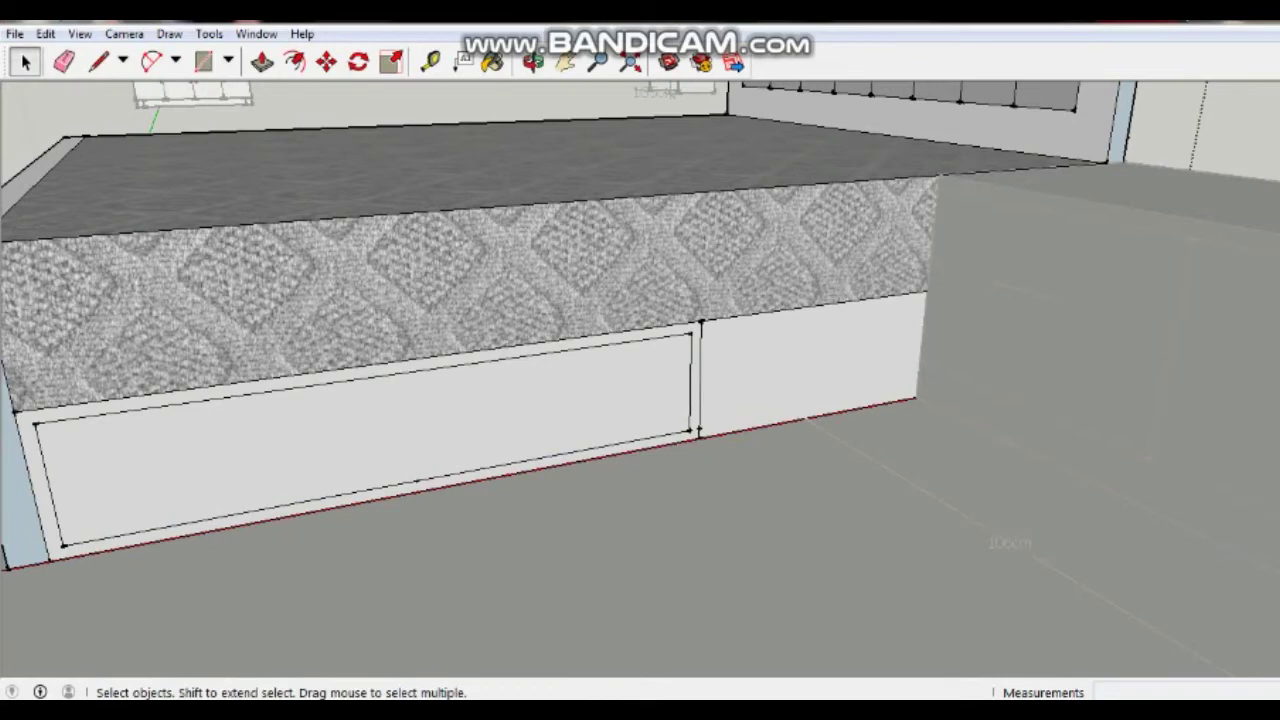
pyautogui.click(500, 170)
pyautogui.click(450, 290)
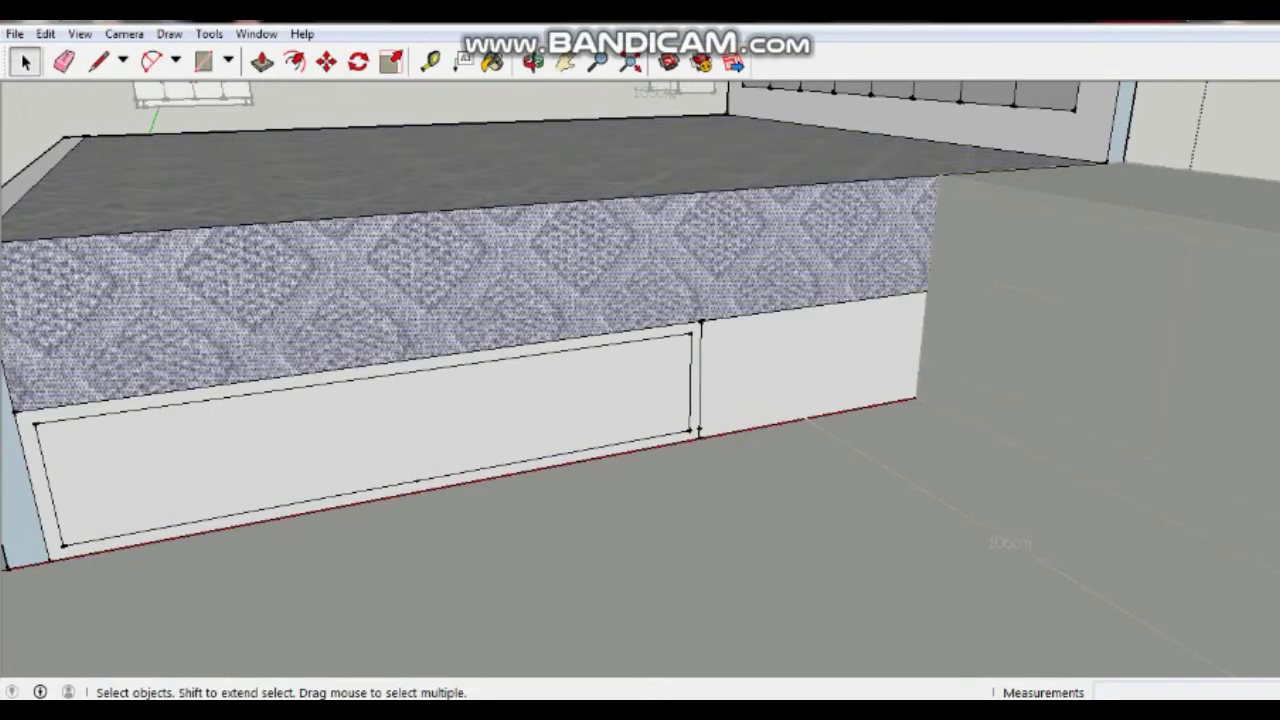
pyautogui.click(360, 440)
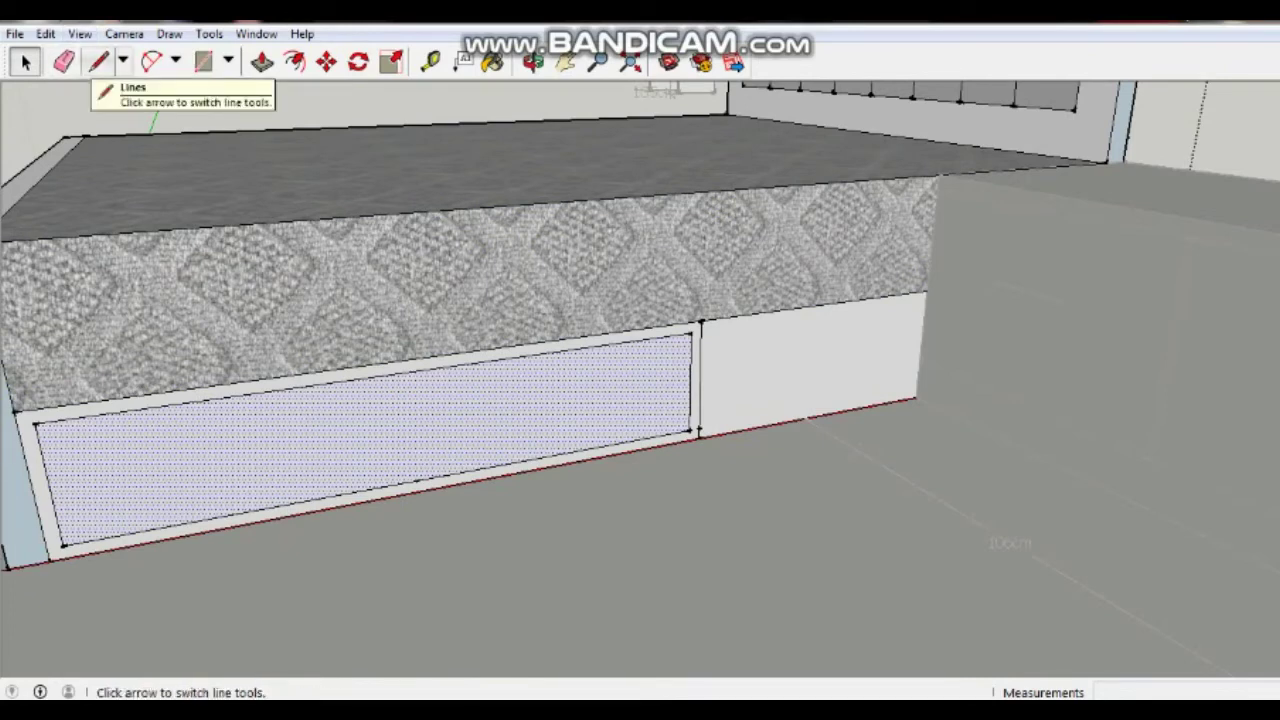
# Step: Draw a vertical line from the panel's bottom-edge midpoint to its top-edge midpoint, splitting it in two
pyautogui.click(98, 62)
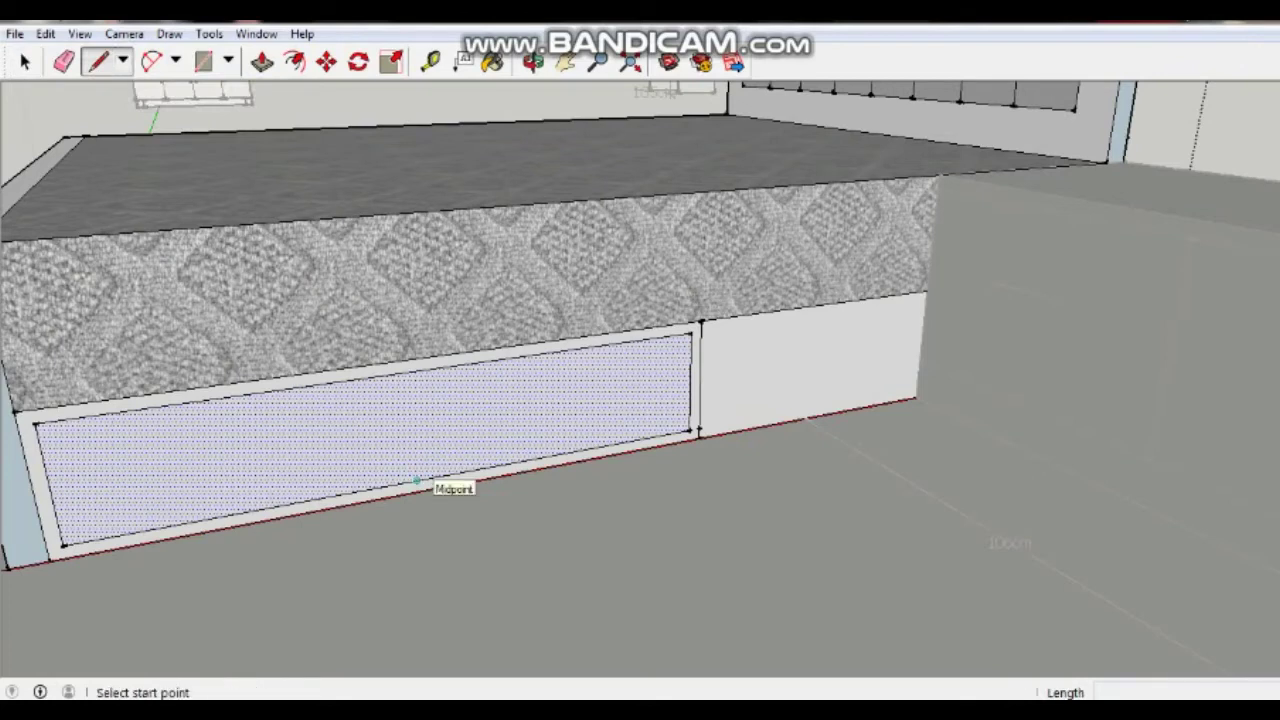
pyautogui.click(416, 481)
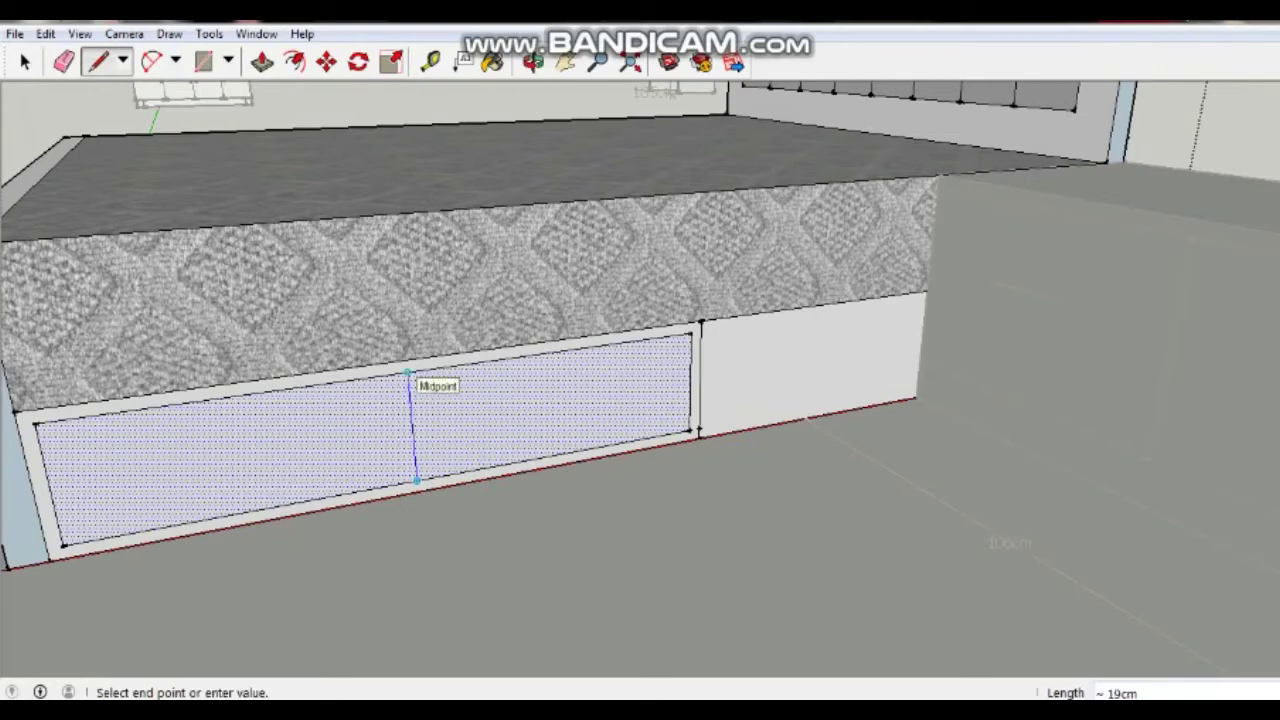
pyautogui.click(408, 374)
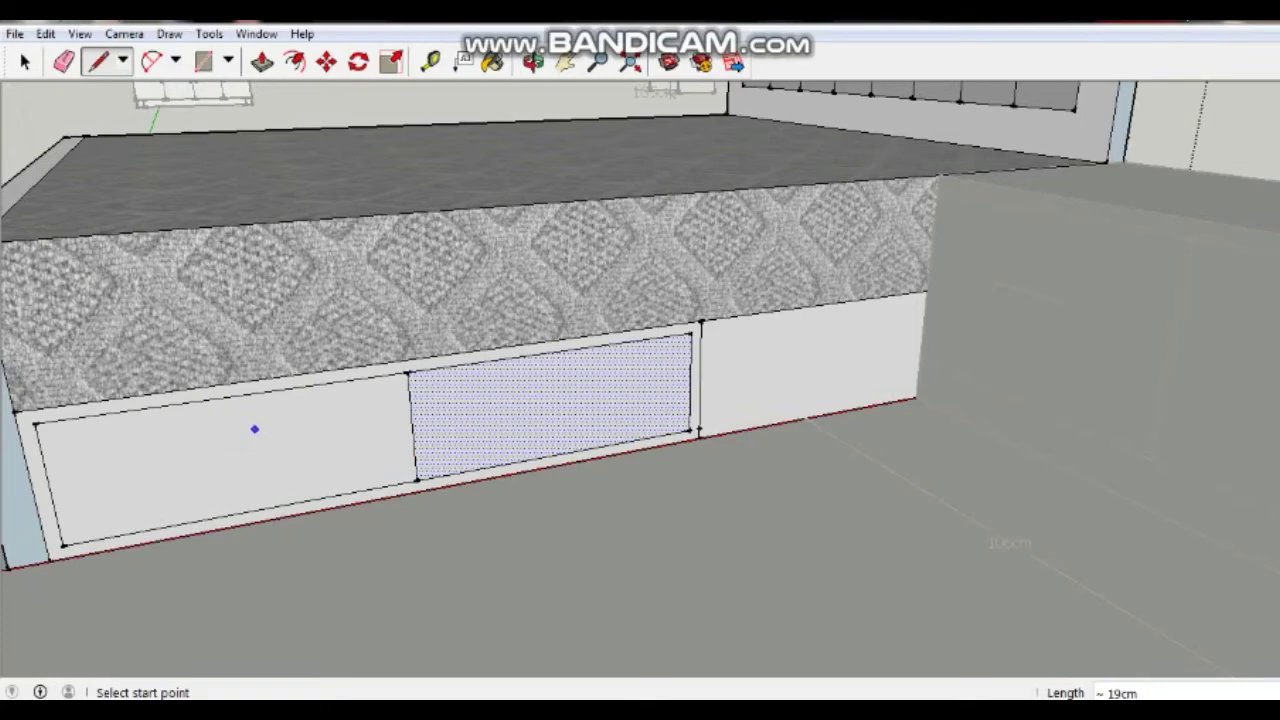
pyautogui.moveTo(366, 429)
pyautogui.mouseDown(button='middle')
pyautogui.moveTo(366, 480)
pyautogui.moveTo(380, 470)
pyautogui.mouseUp(button='middle')
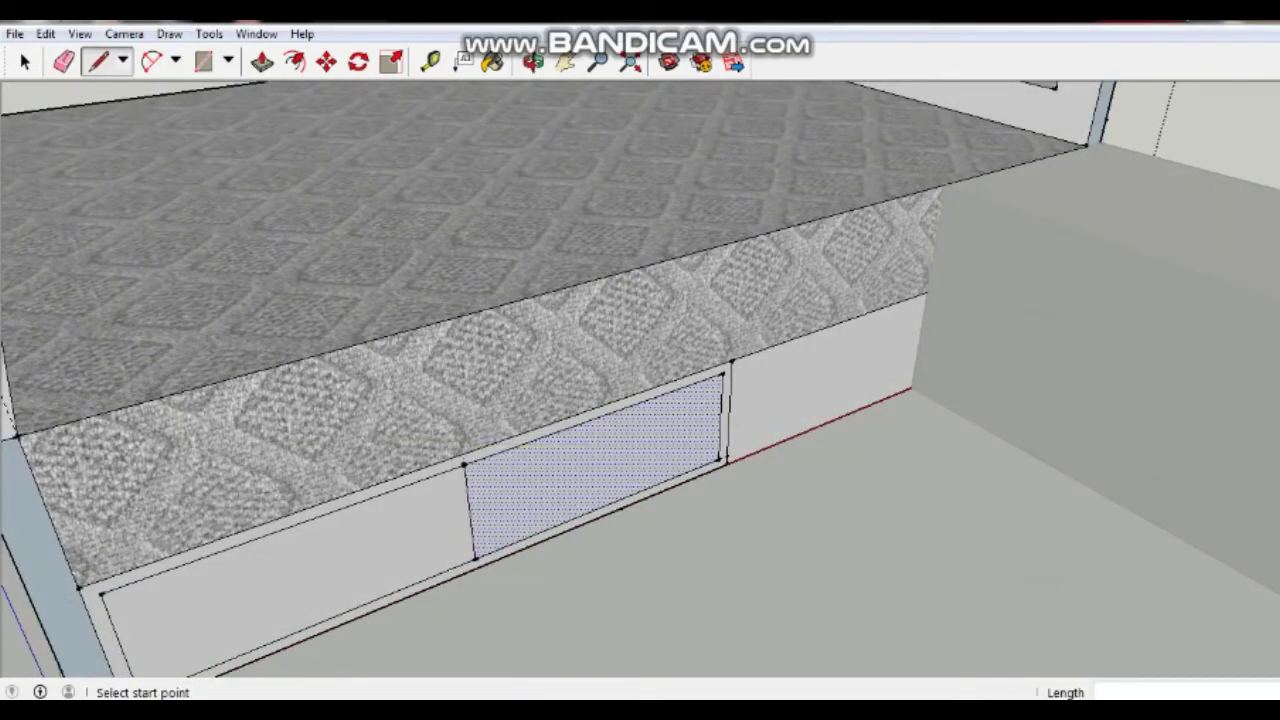
pyautogui.moveTo(463, 465); pyautogui.dragTo(609, 474, button='middle')
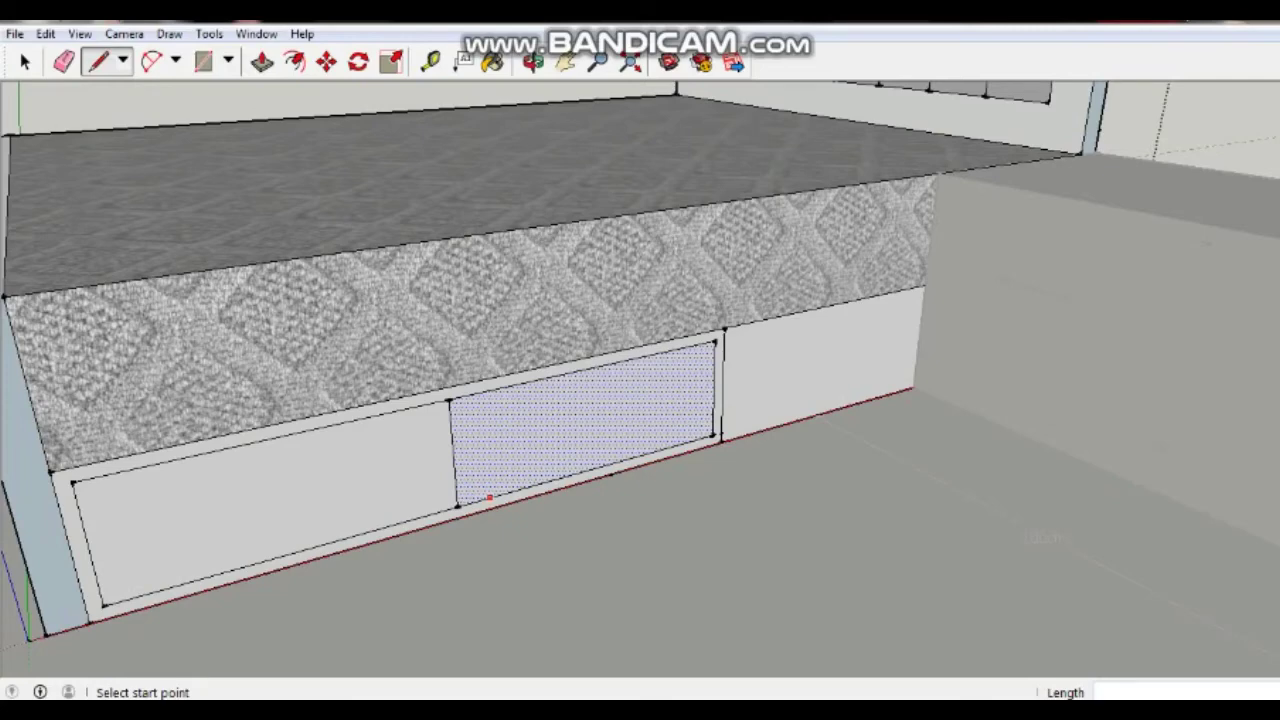
# Step: Draw two short 1 cm lines from the drawer panel's lower corners
pyautogui.scroll(2, 480, 498)
pyautogui.scroll(2, 450, 497)
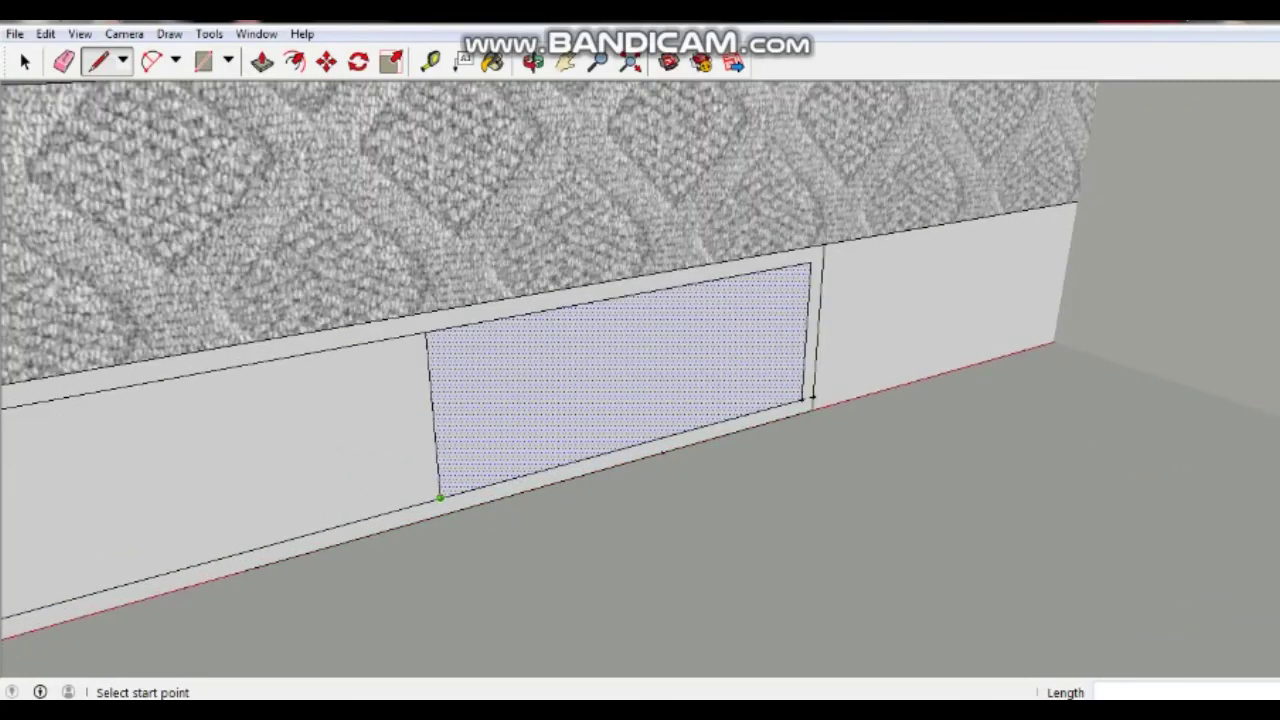
pyautogui.click(440, 497)
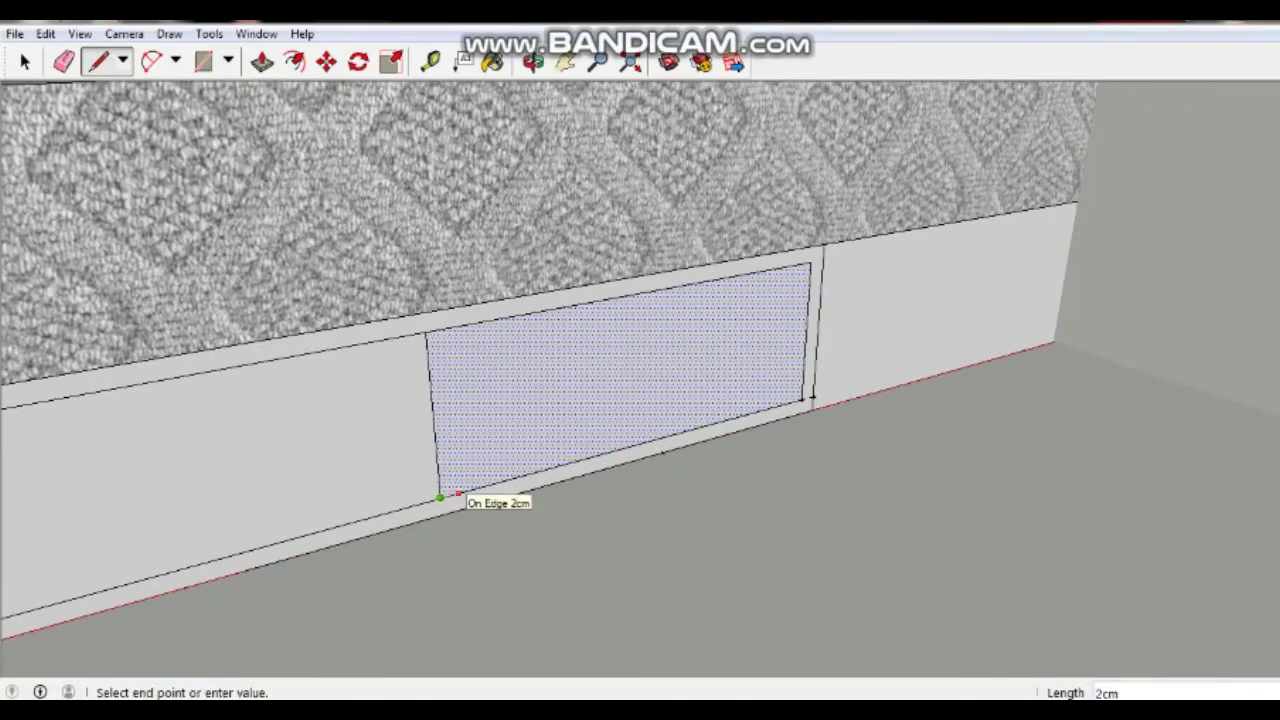
pyautogui.write('1')
pyautogui.press('Return')
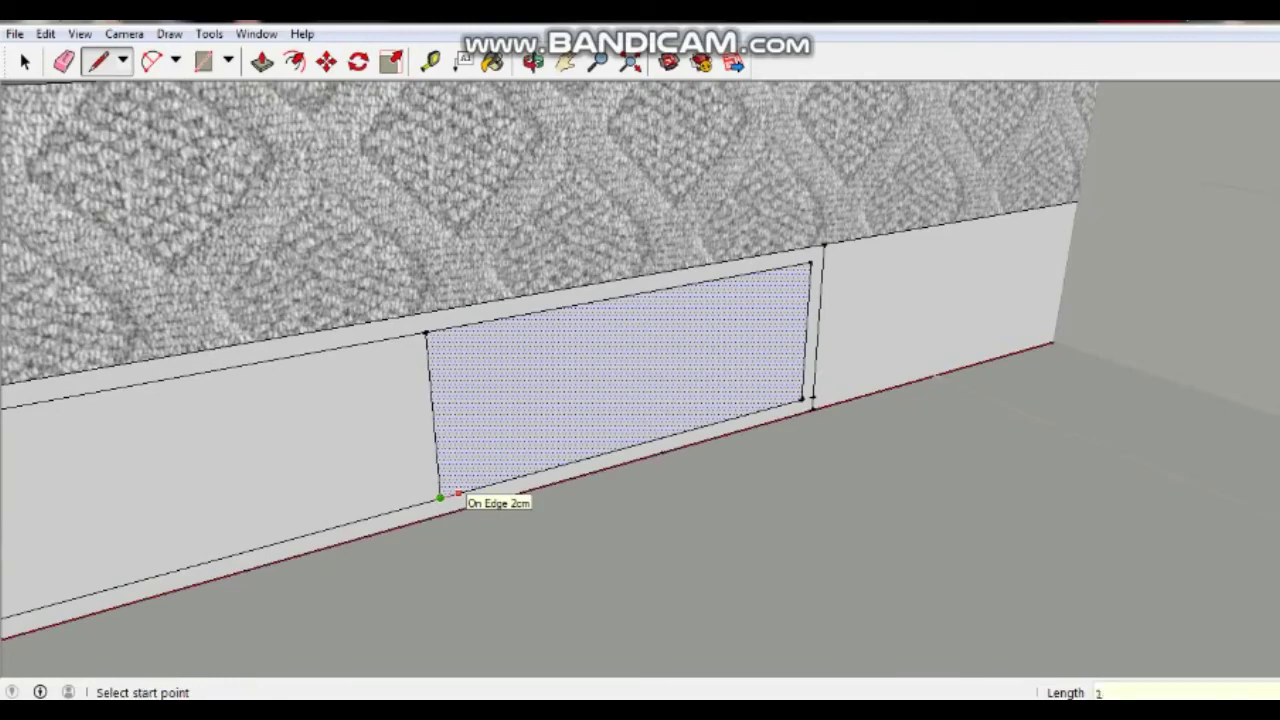
pyautogui.scroll(2, 466, 505)
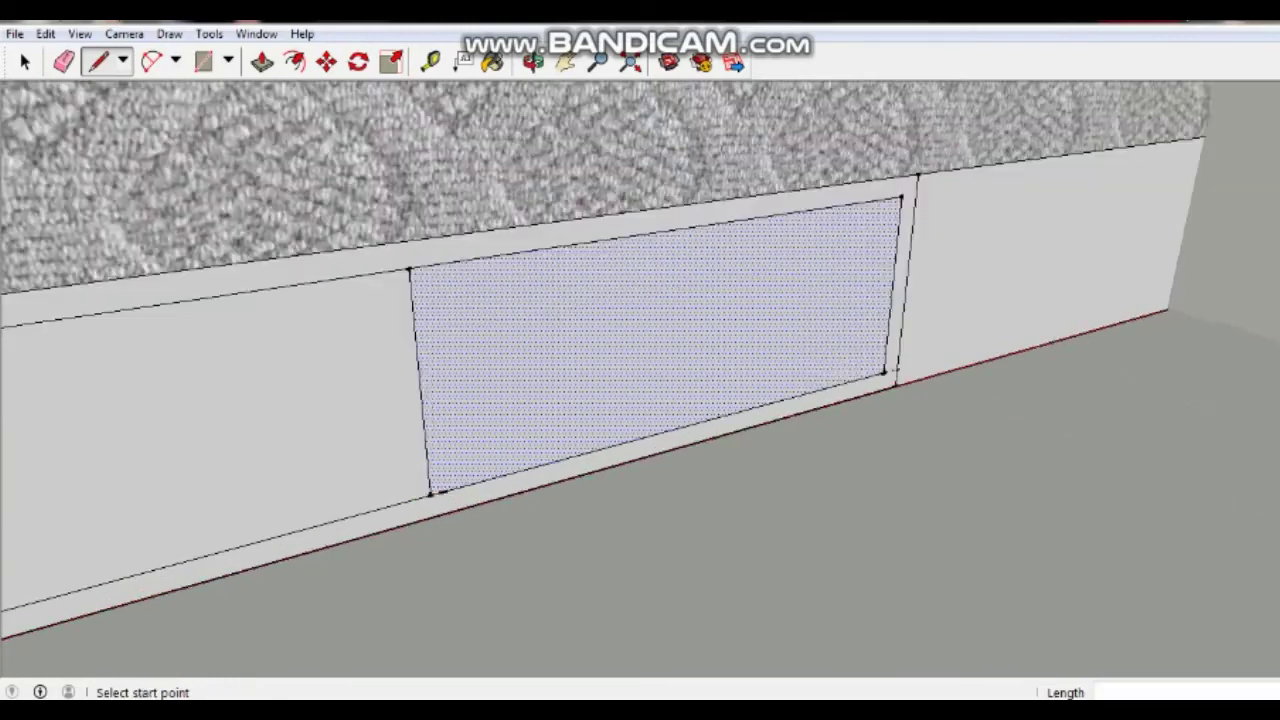
pyautogui.scroll(2, 469, 507)
pyautogui.click(408, 488)
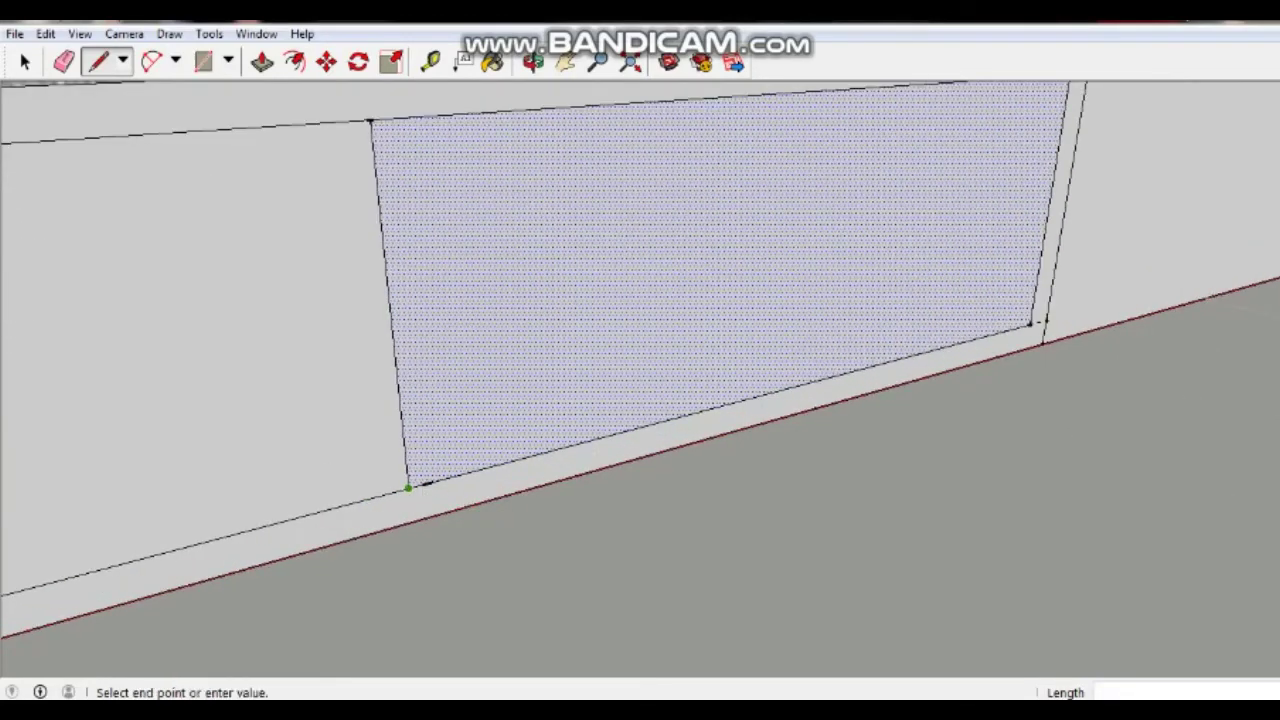
pyautogui.write('1')
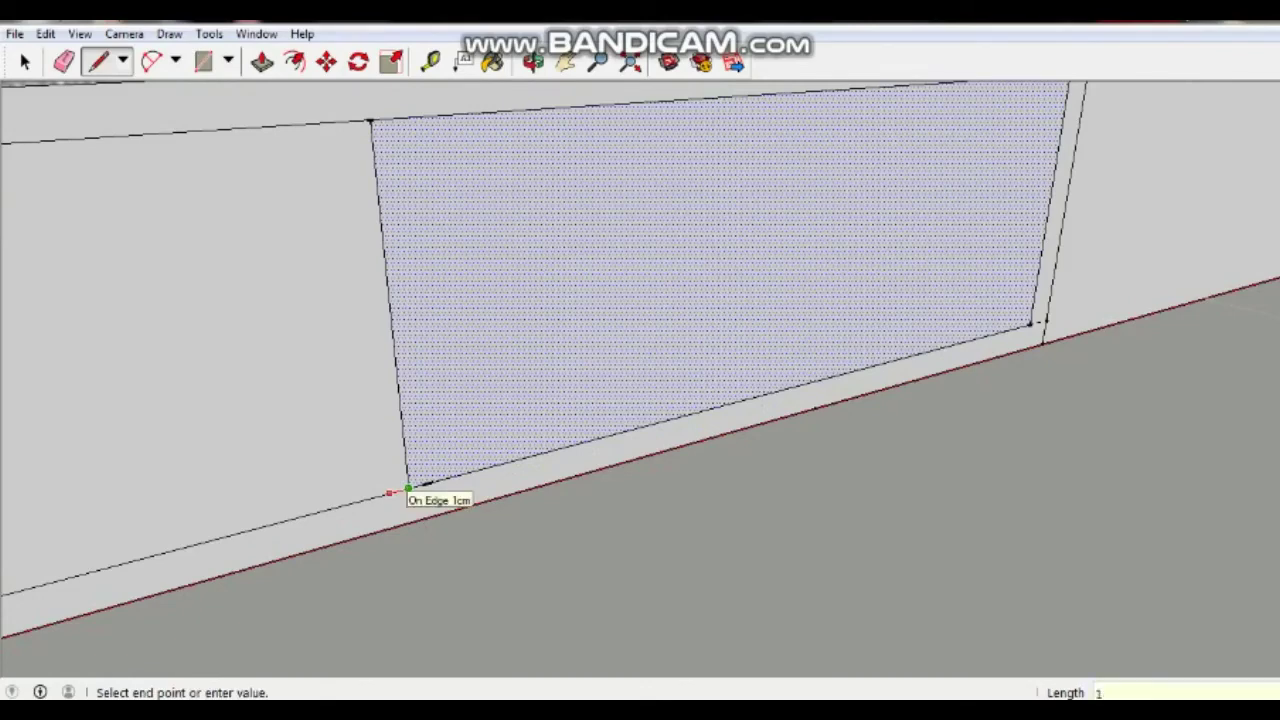
pyautogui.press('Return')
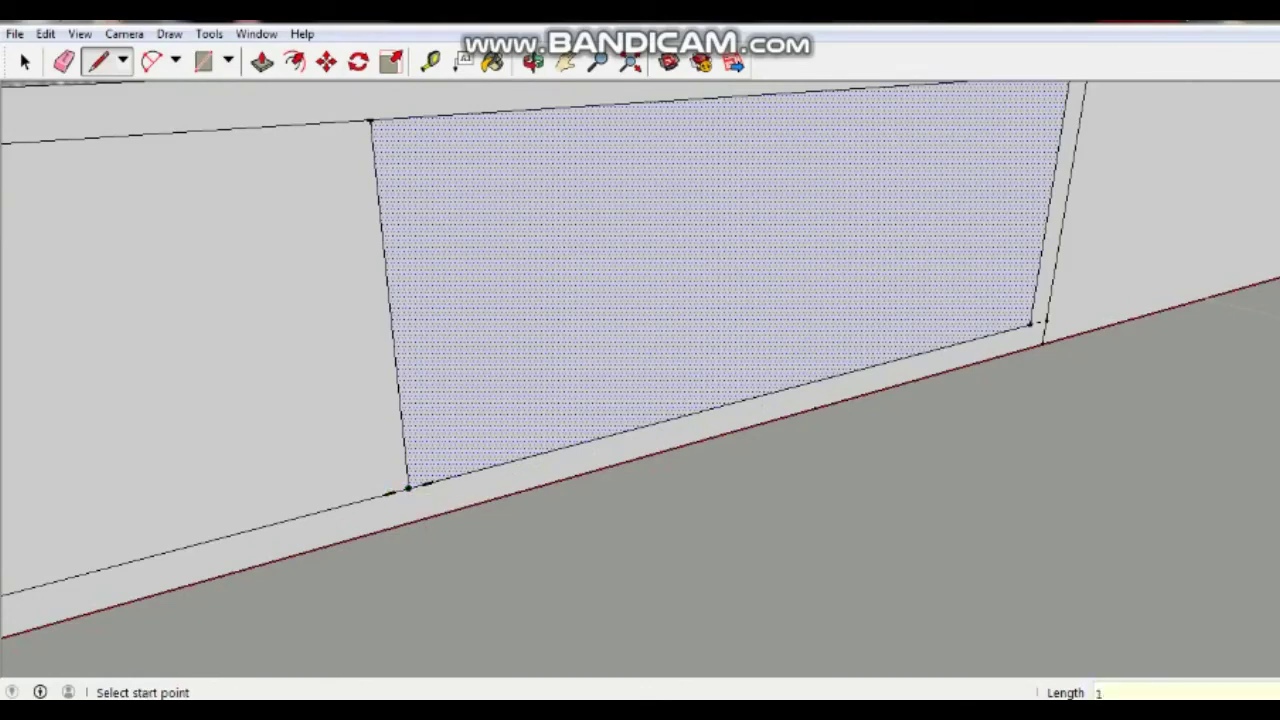
# Step: Draw two parallel vertical lines across the band from its bottom edge to its top edge
pyautogui.scroll(-2, 420, 488)
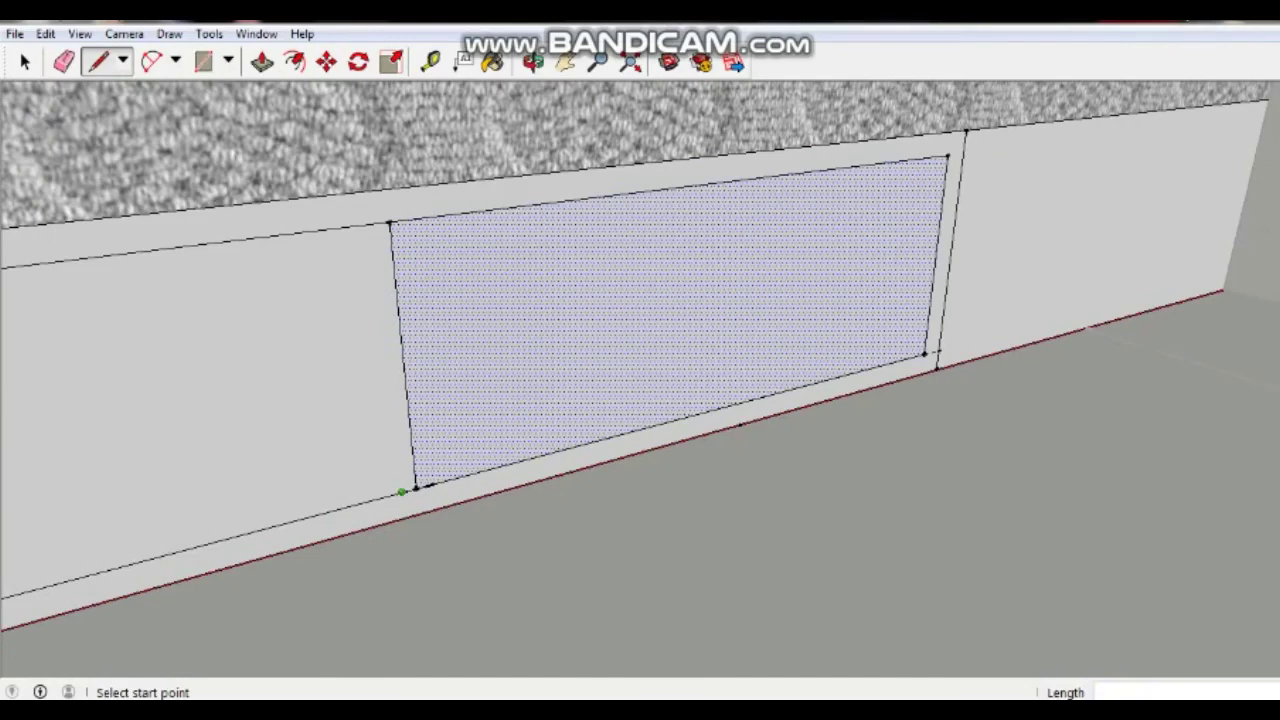
pyautogui.click(401, 492)
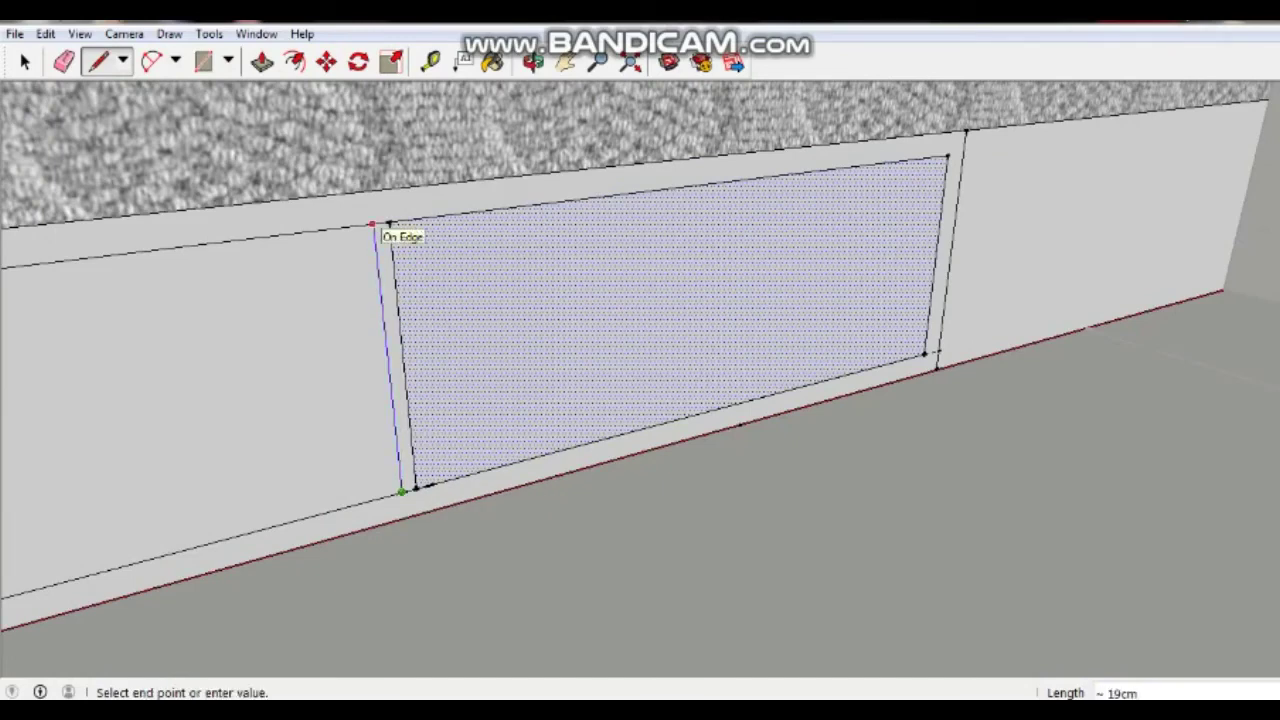
pyautogui.click(373, 224)
pyautogui.click(429, 485)
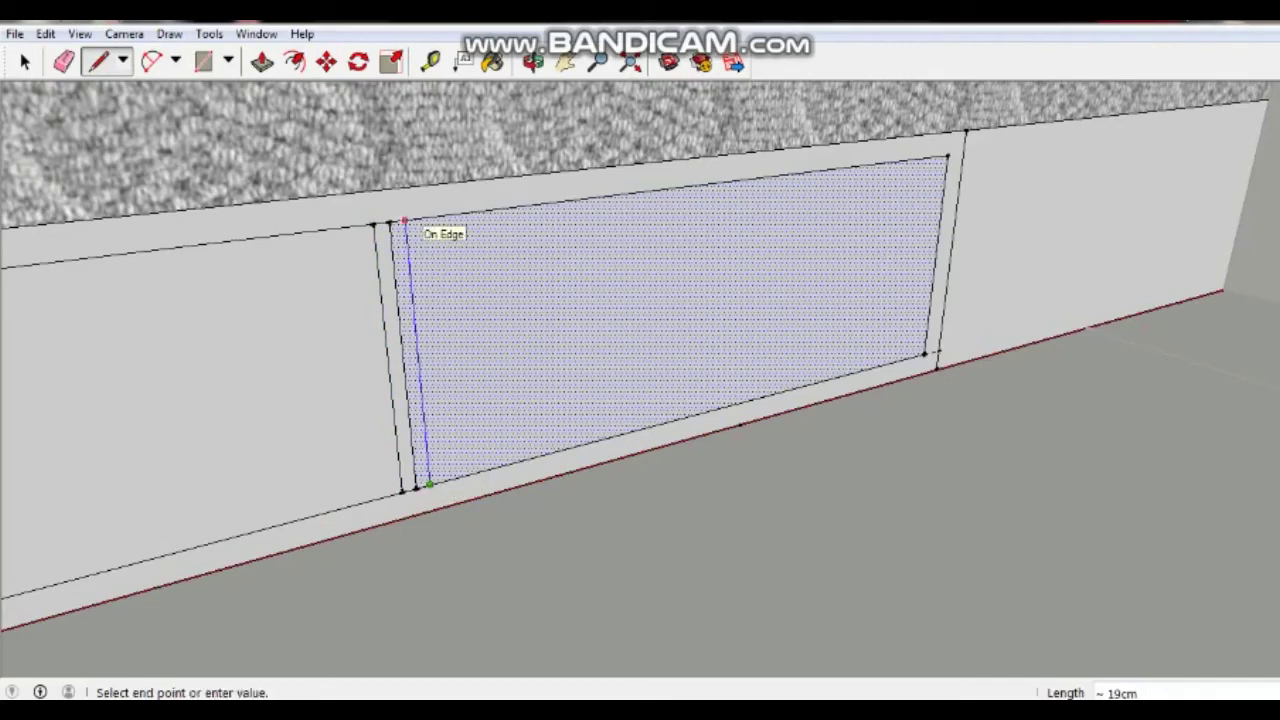
pyautogui.click(405, 221)
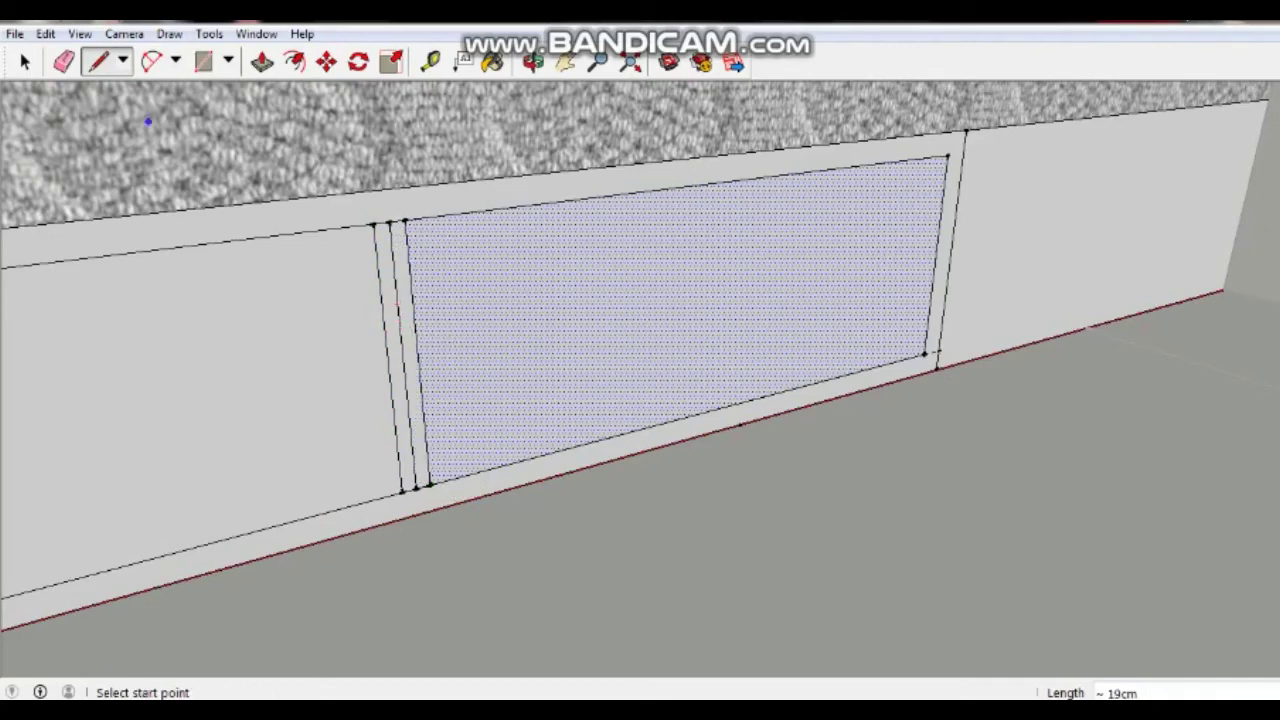
# Step: Erase the middle vertical edge and the short top and bottom edges between the new lines
pyautogui.click(63, 61)
pyautogui.click(403, 355)
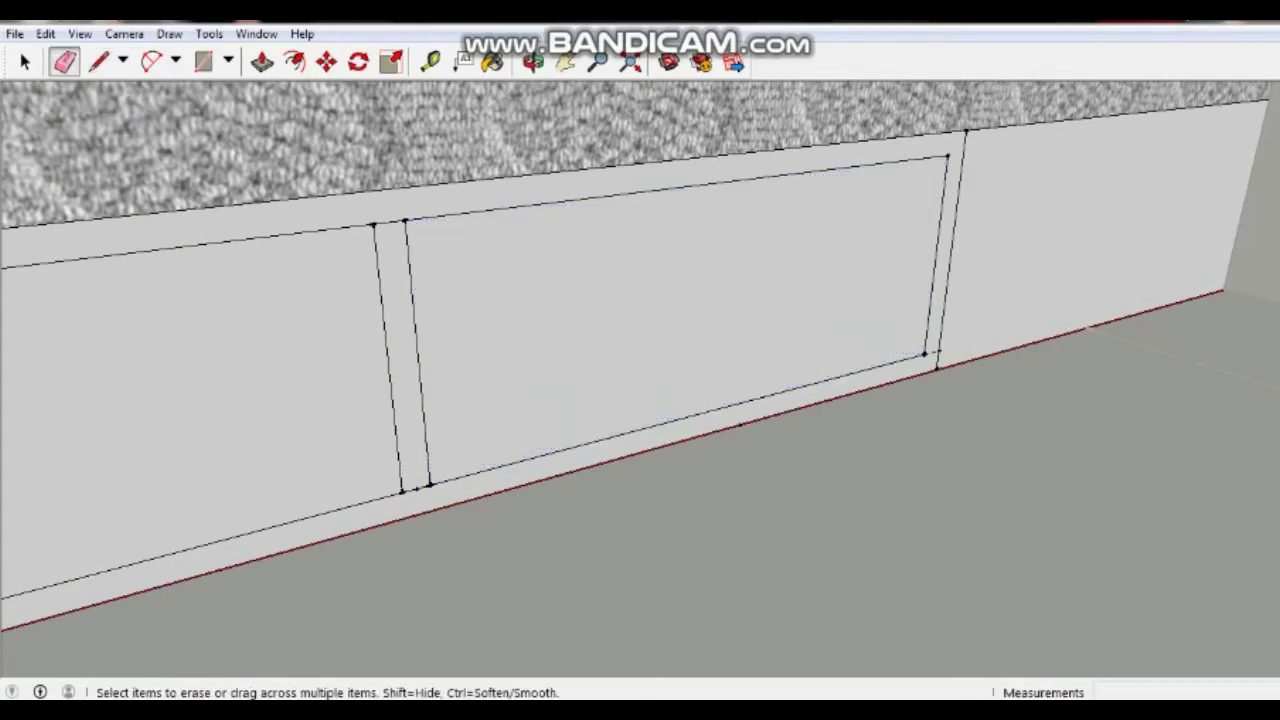
pyautogui.click(415, 489)
pyautogui.click(389, 222)
pyautogui.scroll(-2, 312, 346)
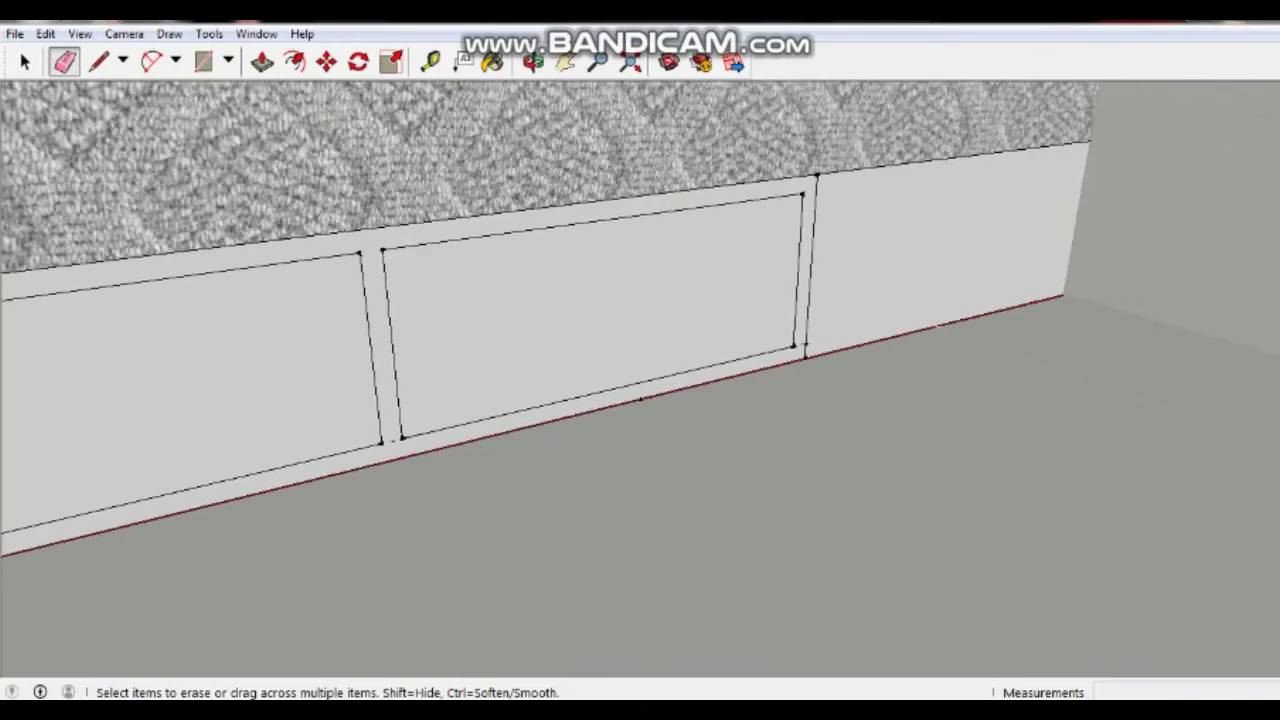
pyautogui.moveTo(640, 400); pyautogui.dragTo(560, 400, button='middle')
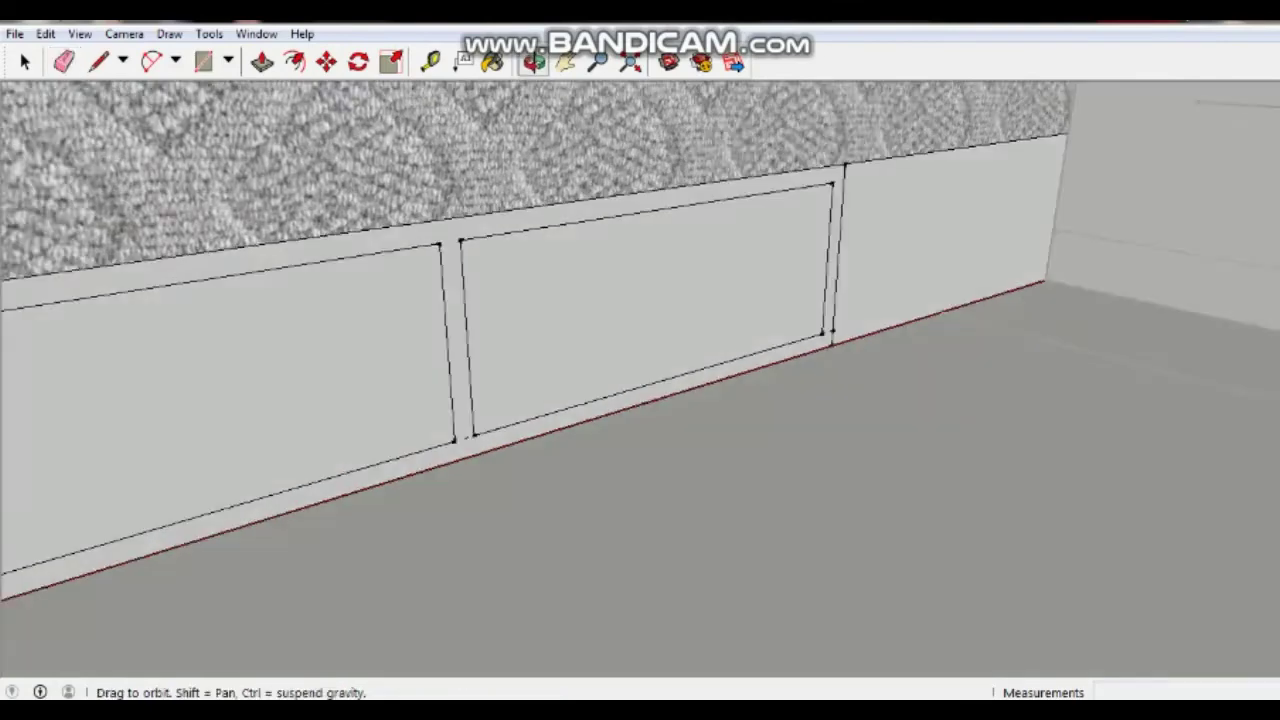
pyautogui.moveTo(640, 400); pyautogui.dragTo(560, 420, button='middle')
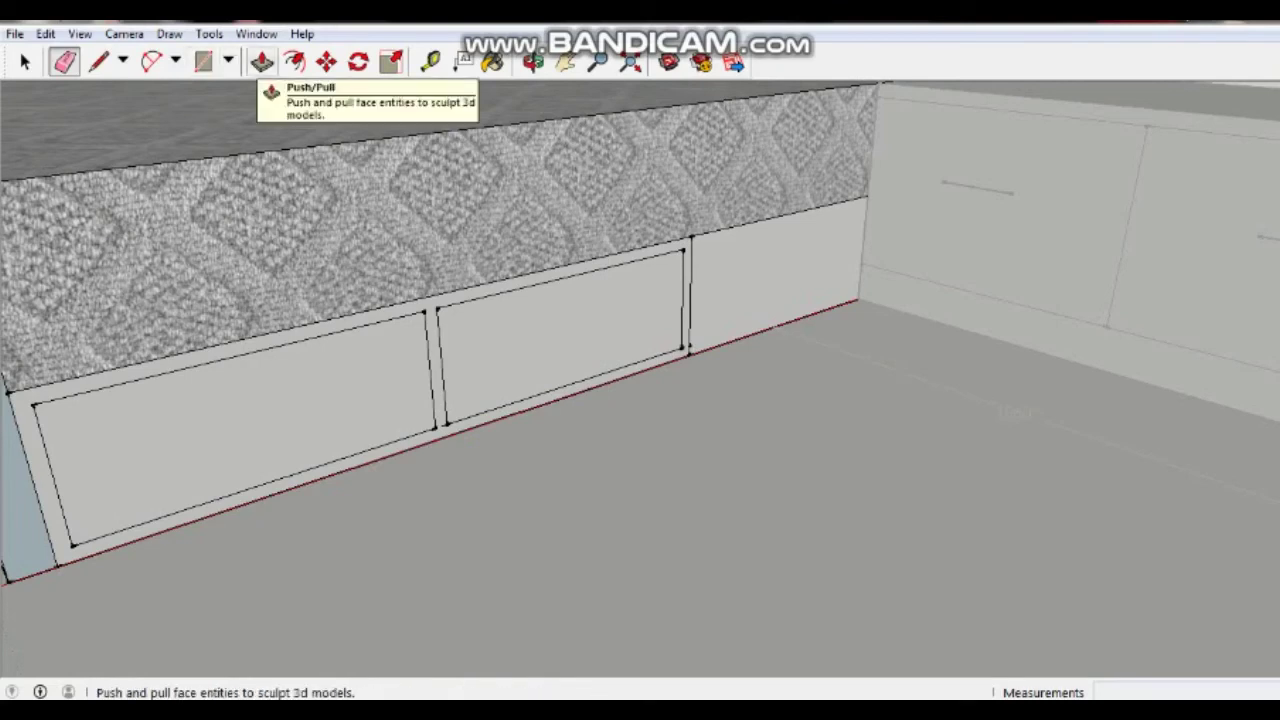
pyautogui.moveTo(640, 420)
pyautogui.mouseDown(button='middle')
pyautogui.moveTo(600, 410)
pyautogui.moveTo(640, 390)
pyautogui.moveTo(640, 440)
pyautogui.mouseUp(button='middle')
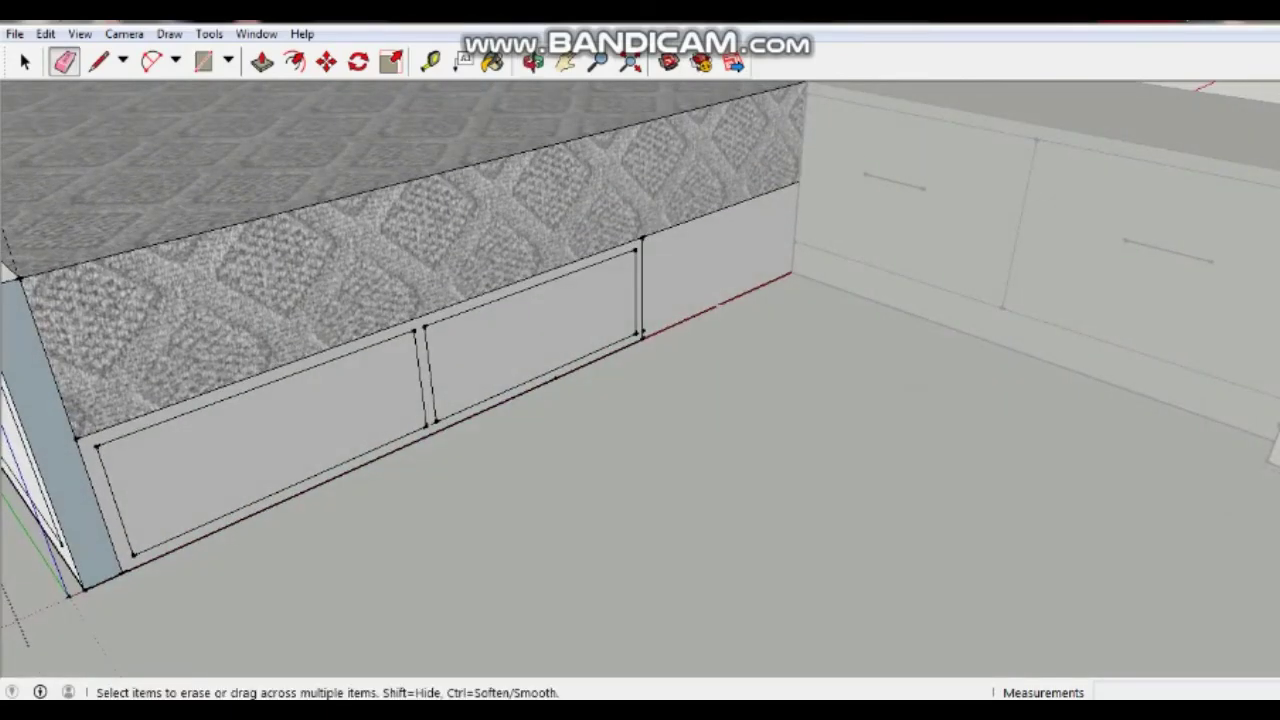
pyautogui.press('p')
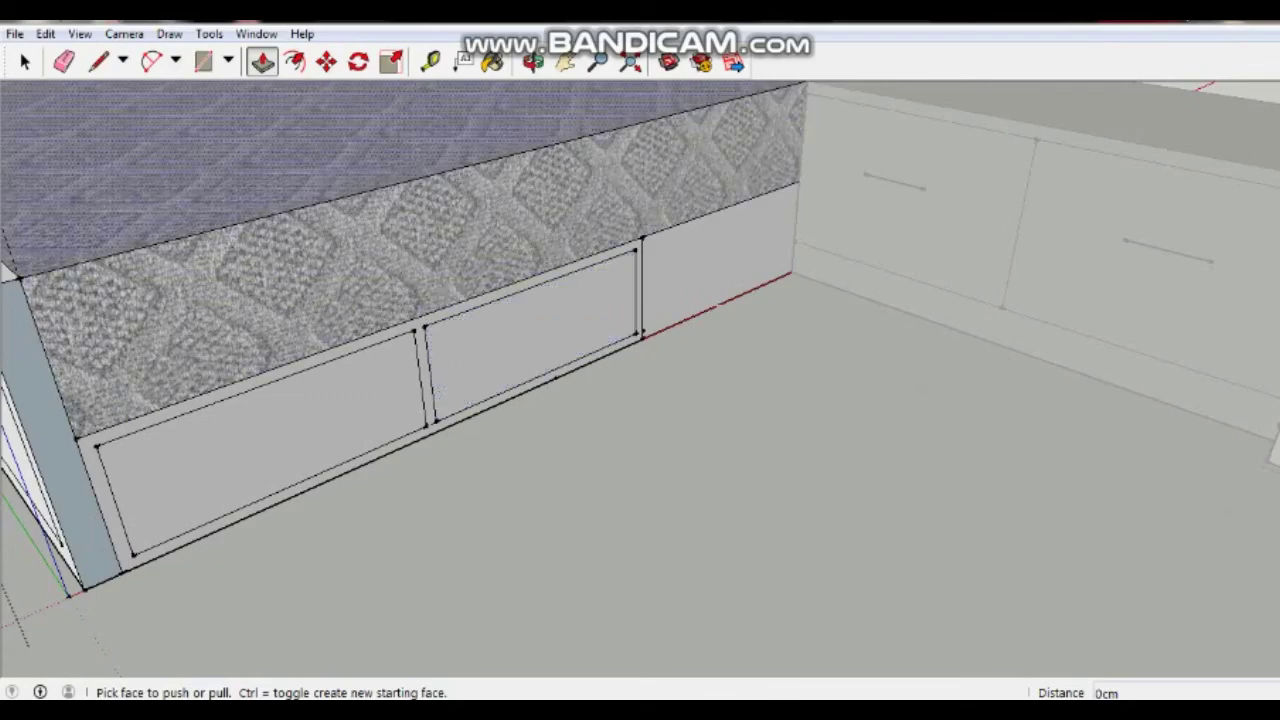
pyautogui.click(430, 62)
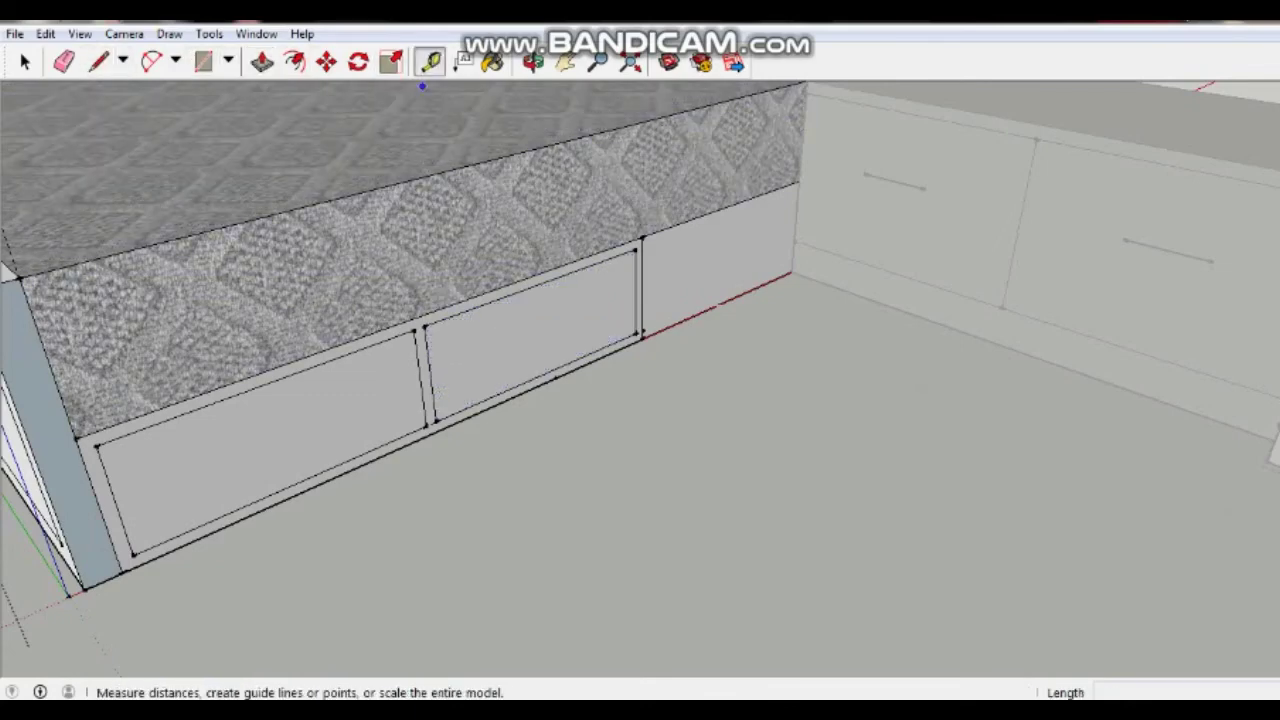
pyautogui.click(435, 422)
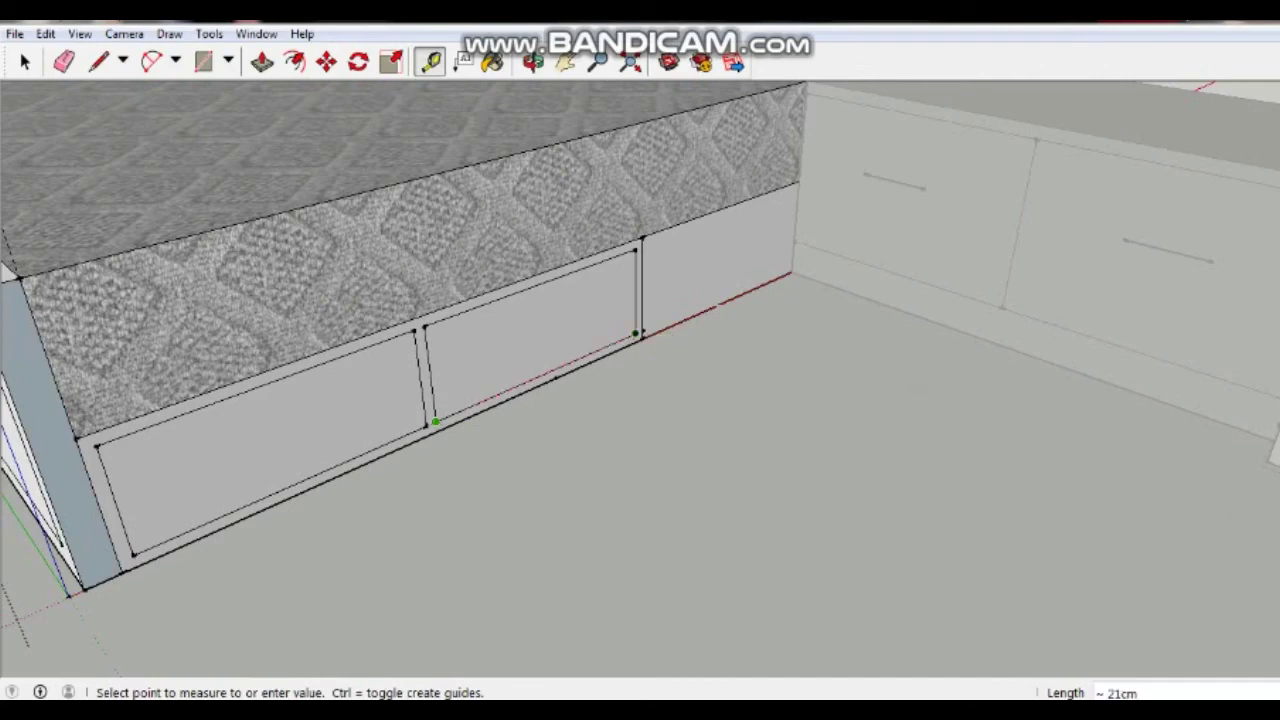
pyautogui.click(435, 422)
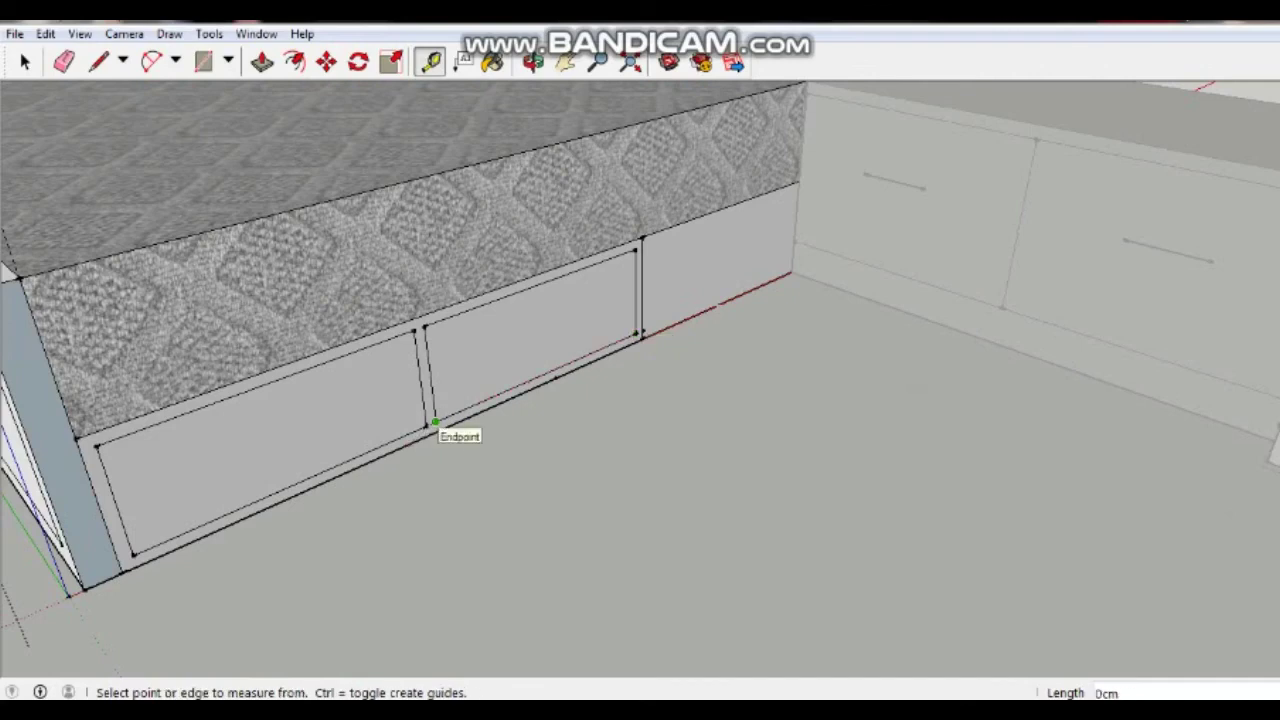
pyautogui.click(426, 425)
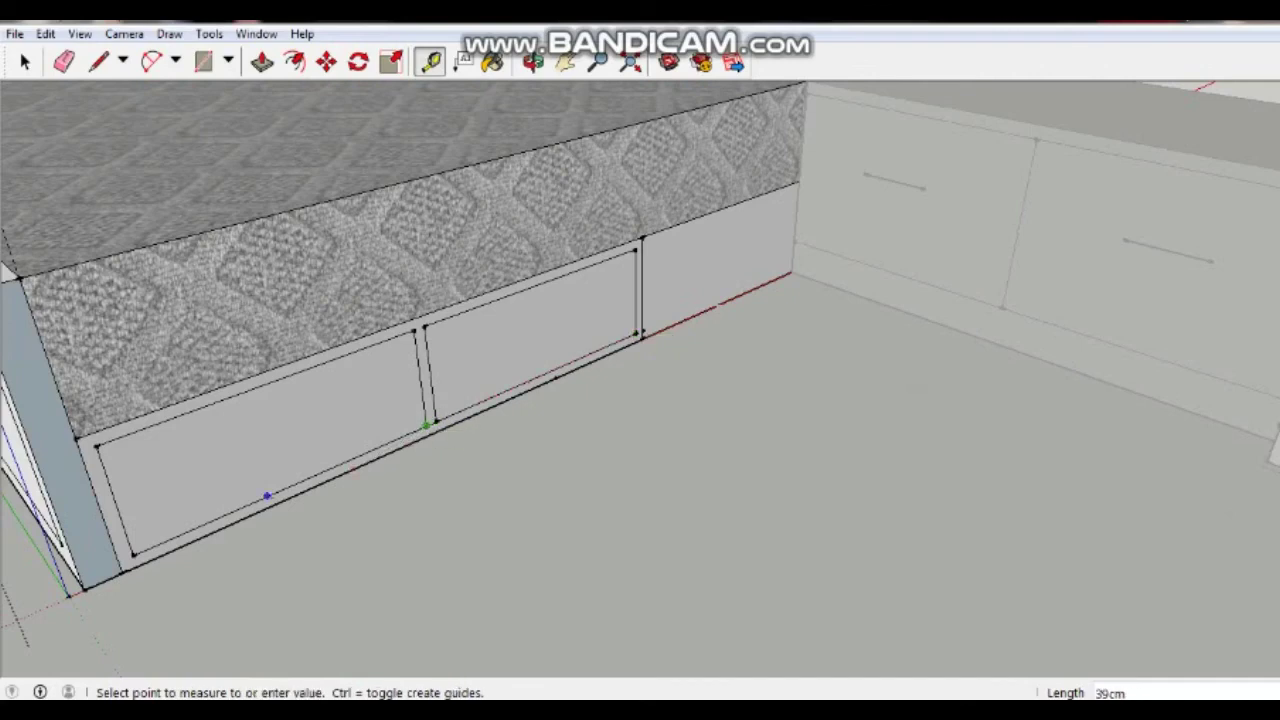
pyautogui.click(131, 556)
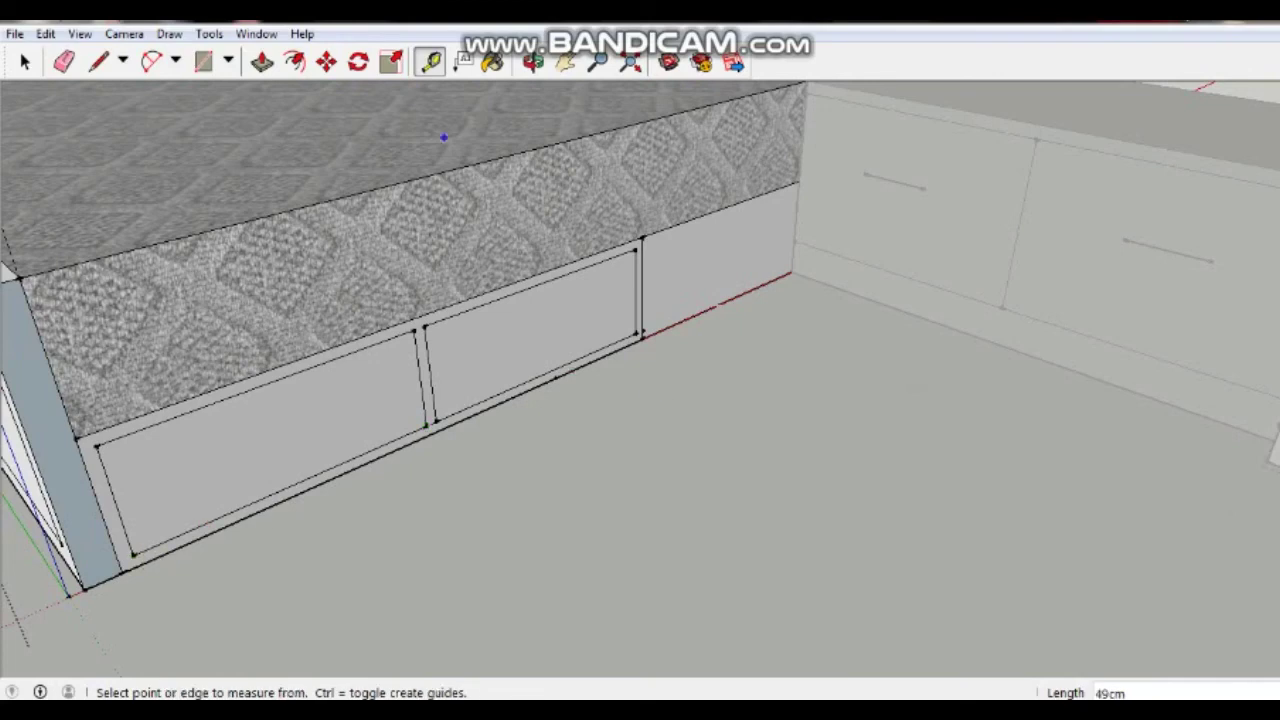
pyautogui.click(262, 62)
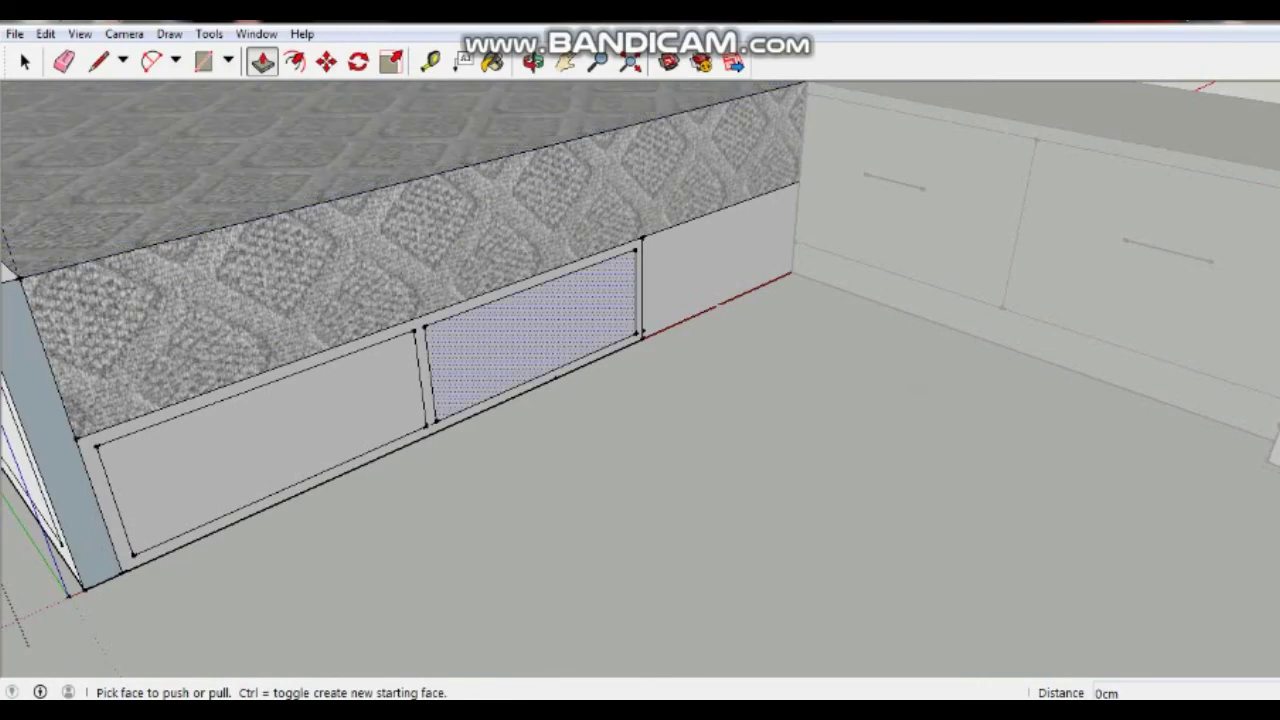
# Step: Push/pull the right drawer front out 13 cm and the left drawer front out 19 cm
pyautogui.moveTo(530, 340); pyautogui.dragTo(525, 325, button='middle')
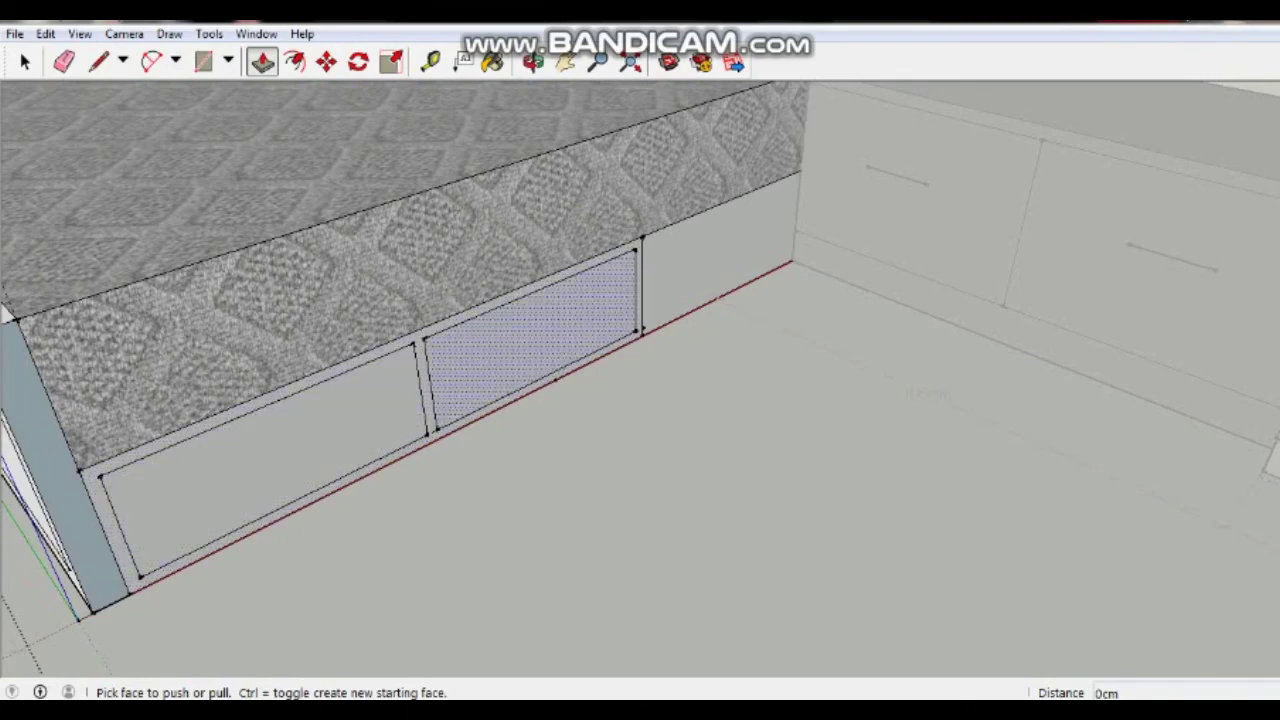
pyautogui.click(530, 335)
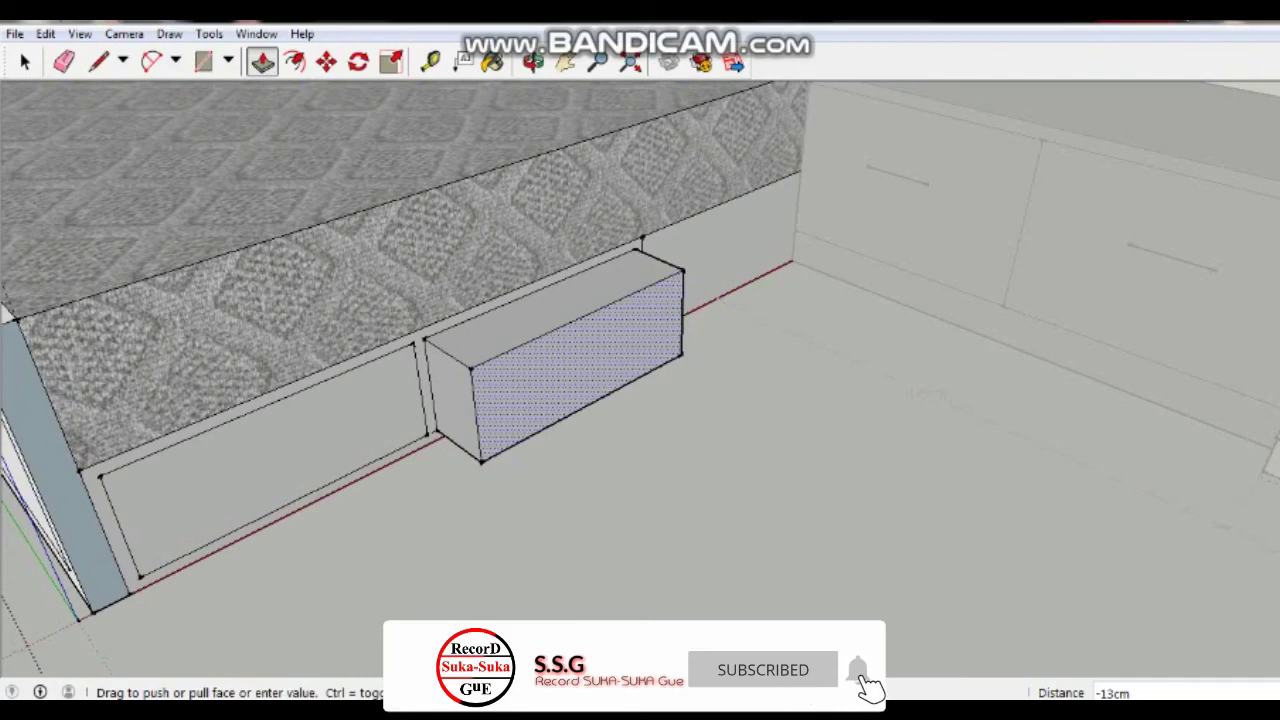
pyautogui.press('Return')
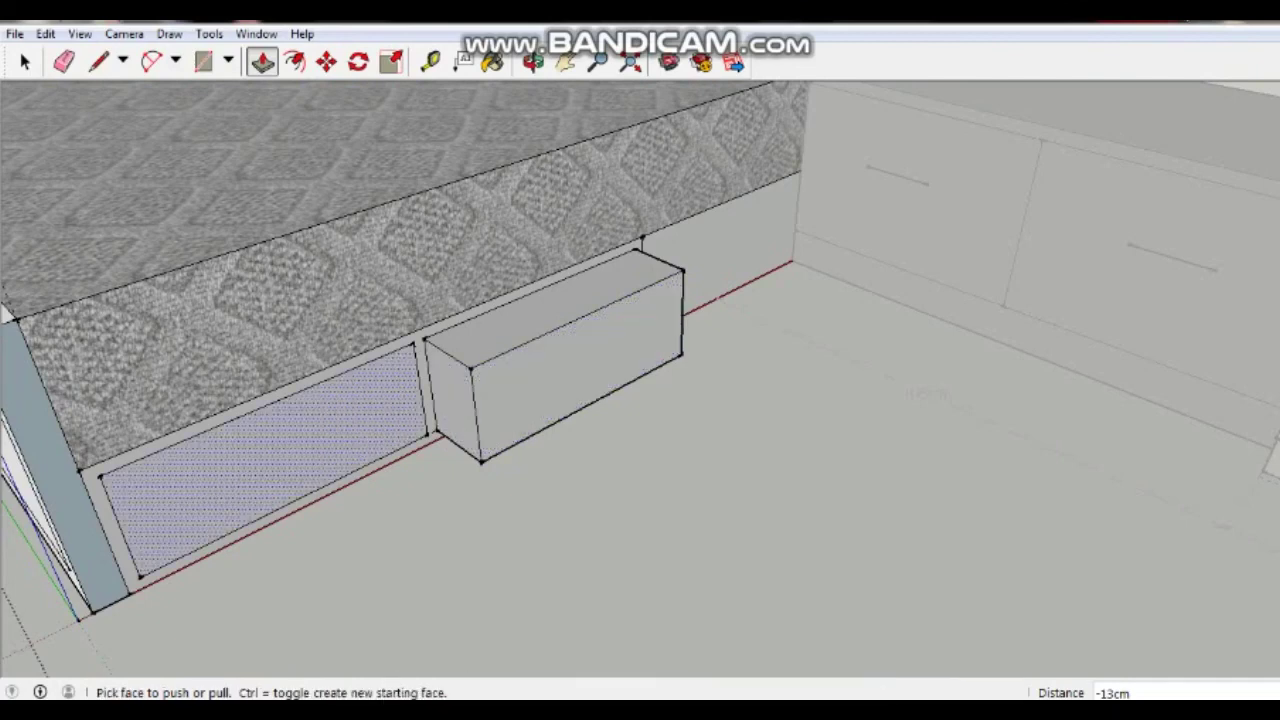
pyautogui.click(270, 505)
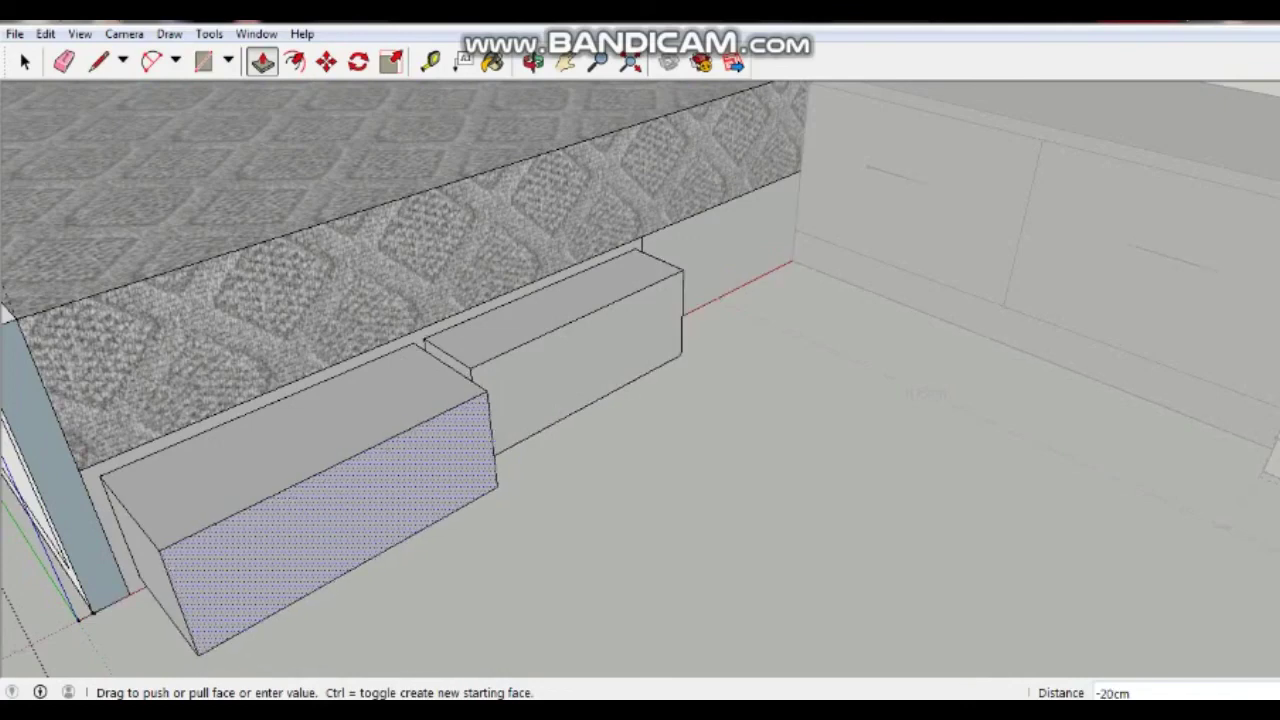
pyautogui.click(262, 510)
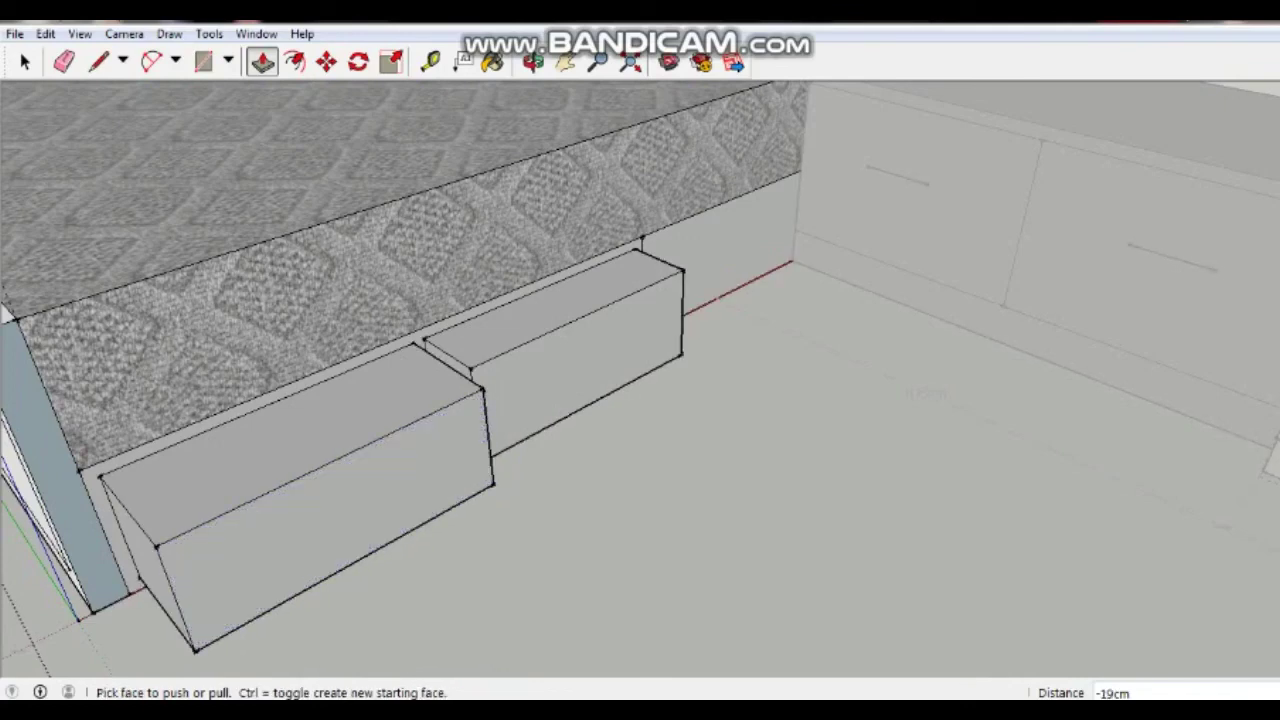